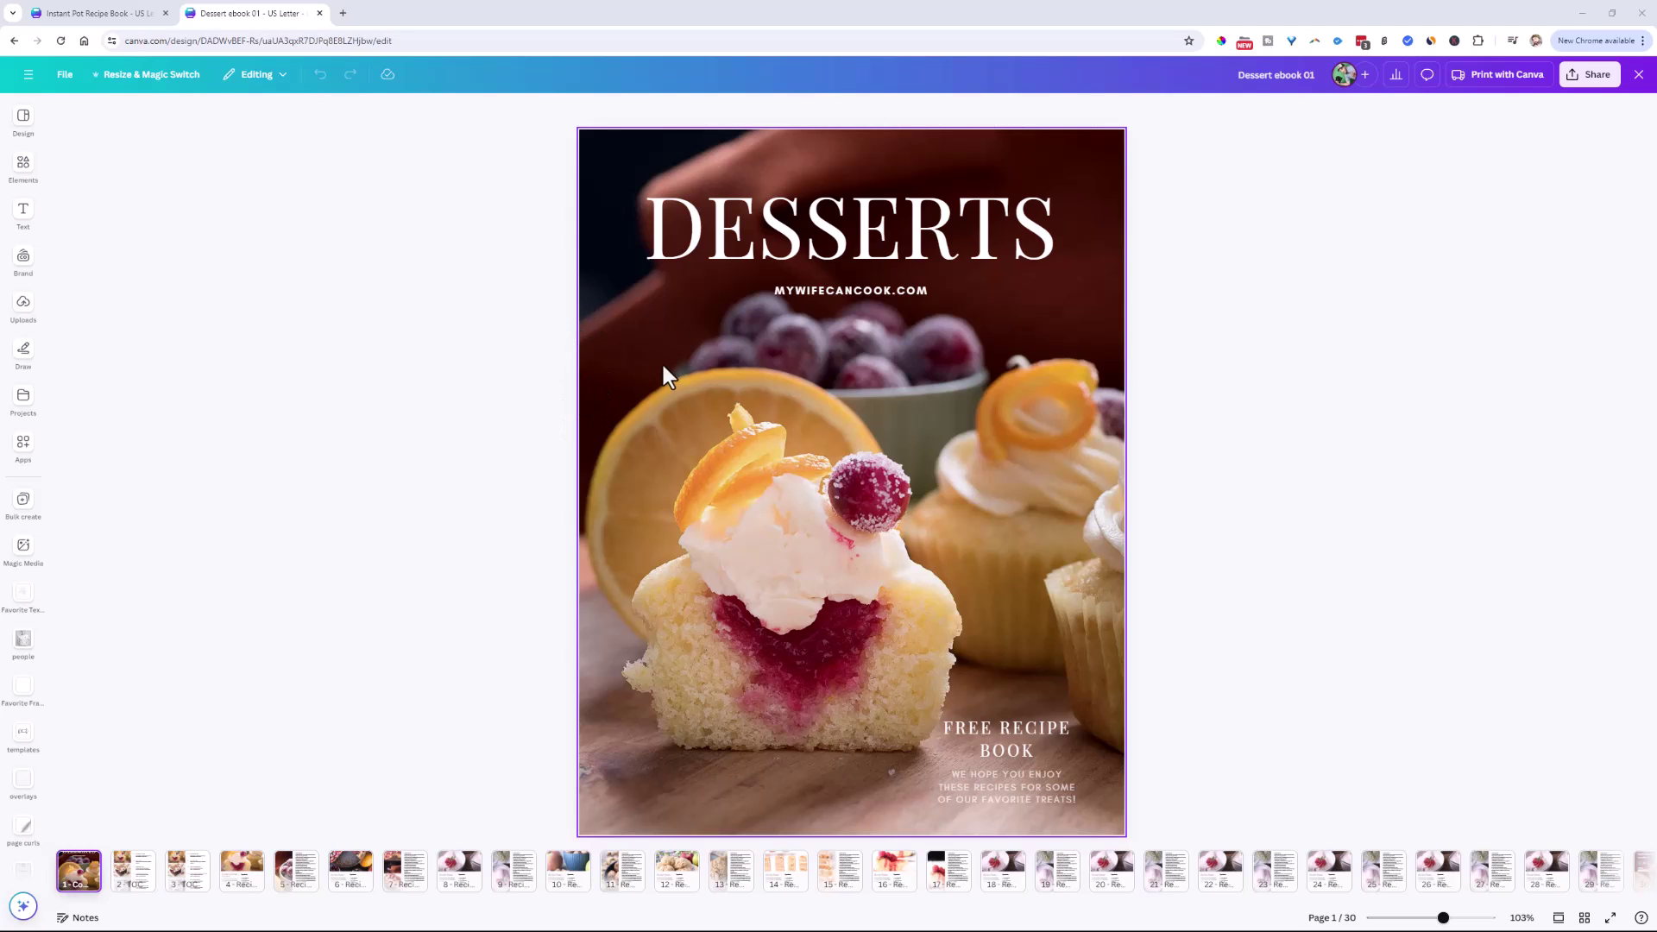
Step: Look at recipe pages 4, 6 and 8 of the Instant Pot Recipe Book design and return to Dessert ebook 01
{"action": "left_click", "coordinate": [115, 13]}
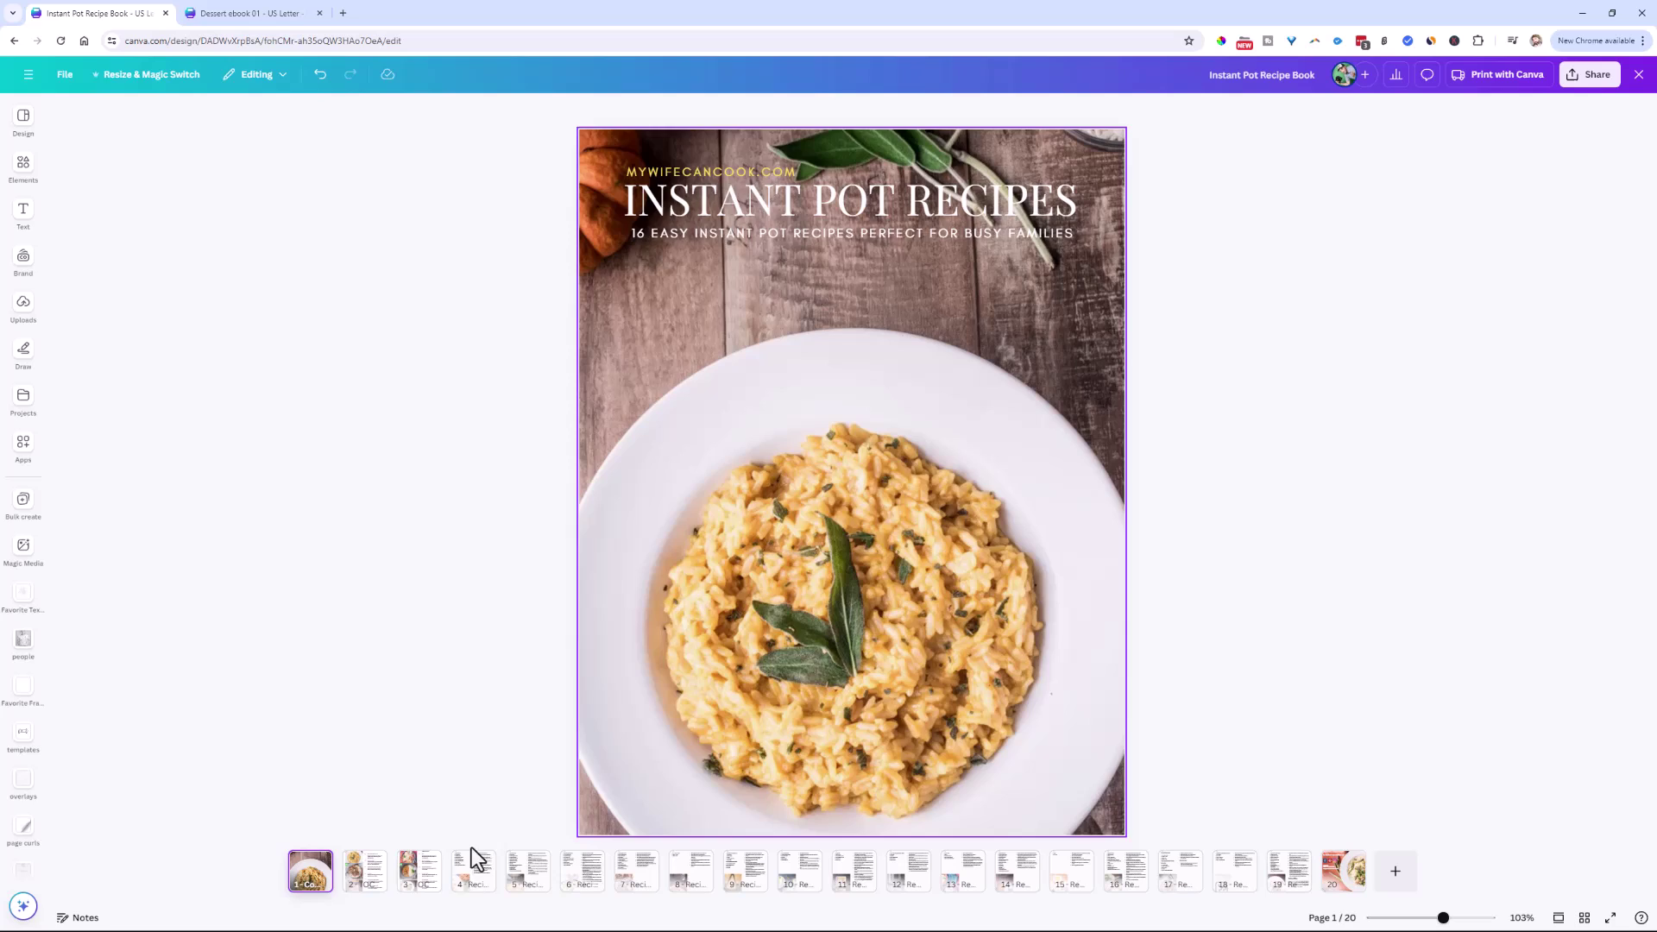
{"action": "left_click", "coordinate": [471, 877]}
{"action": "left_click", "coordinate": [580, 889]}
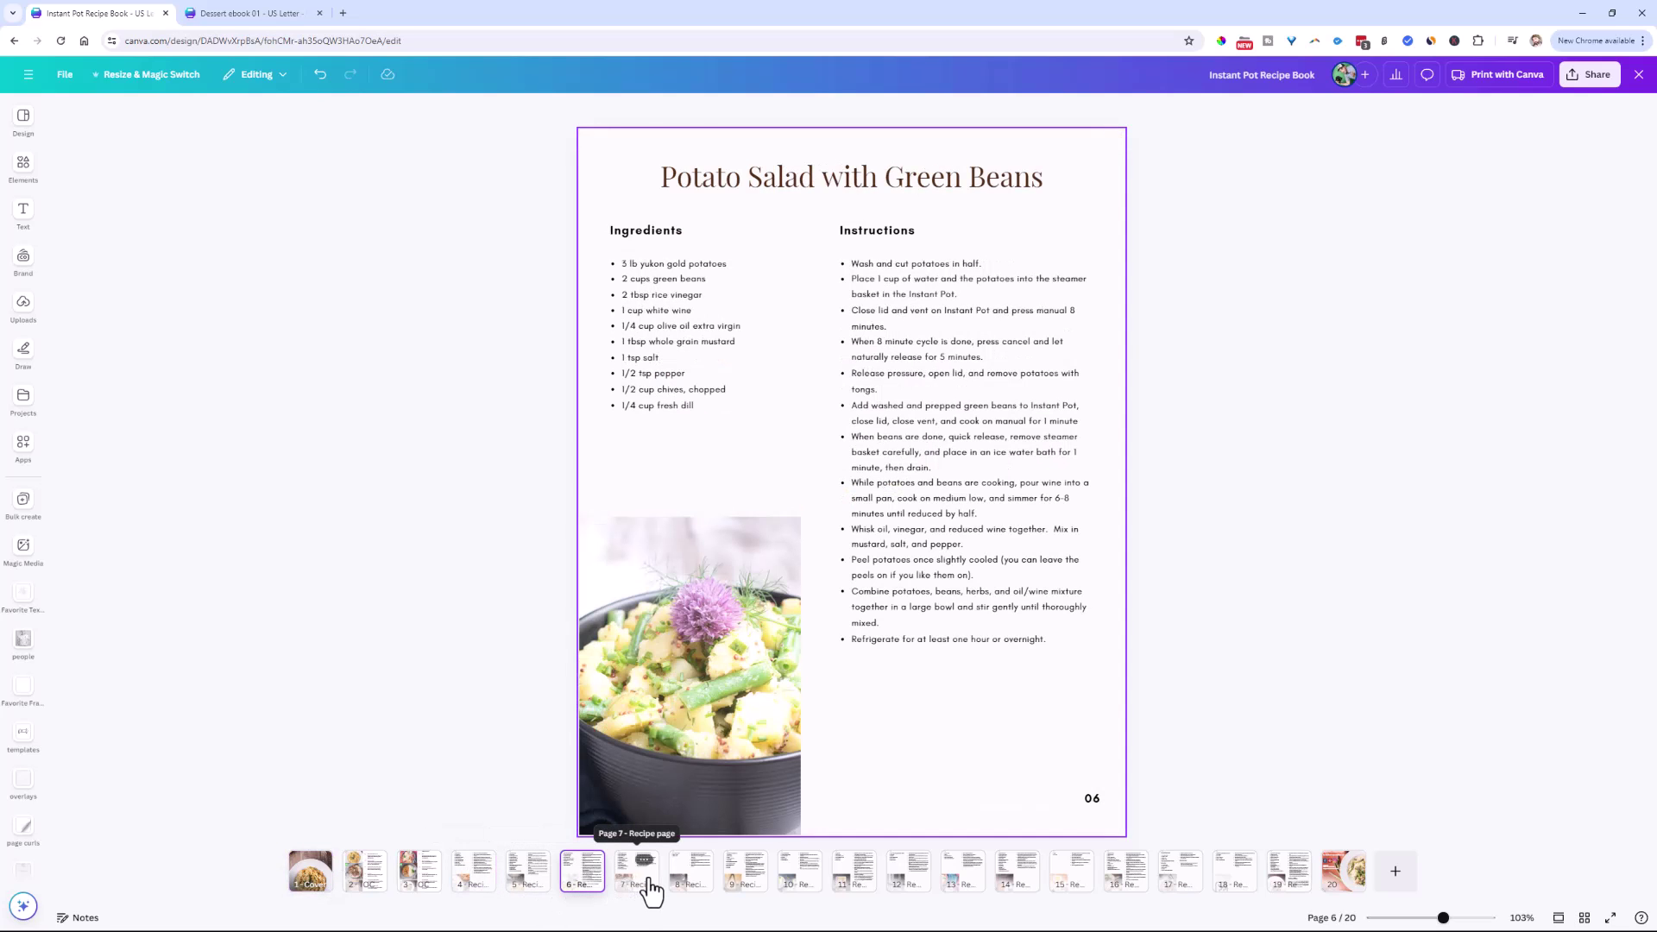
{"action": "left_click", "coordinate": [703, 874]}
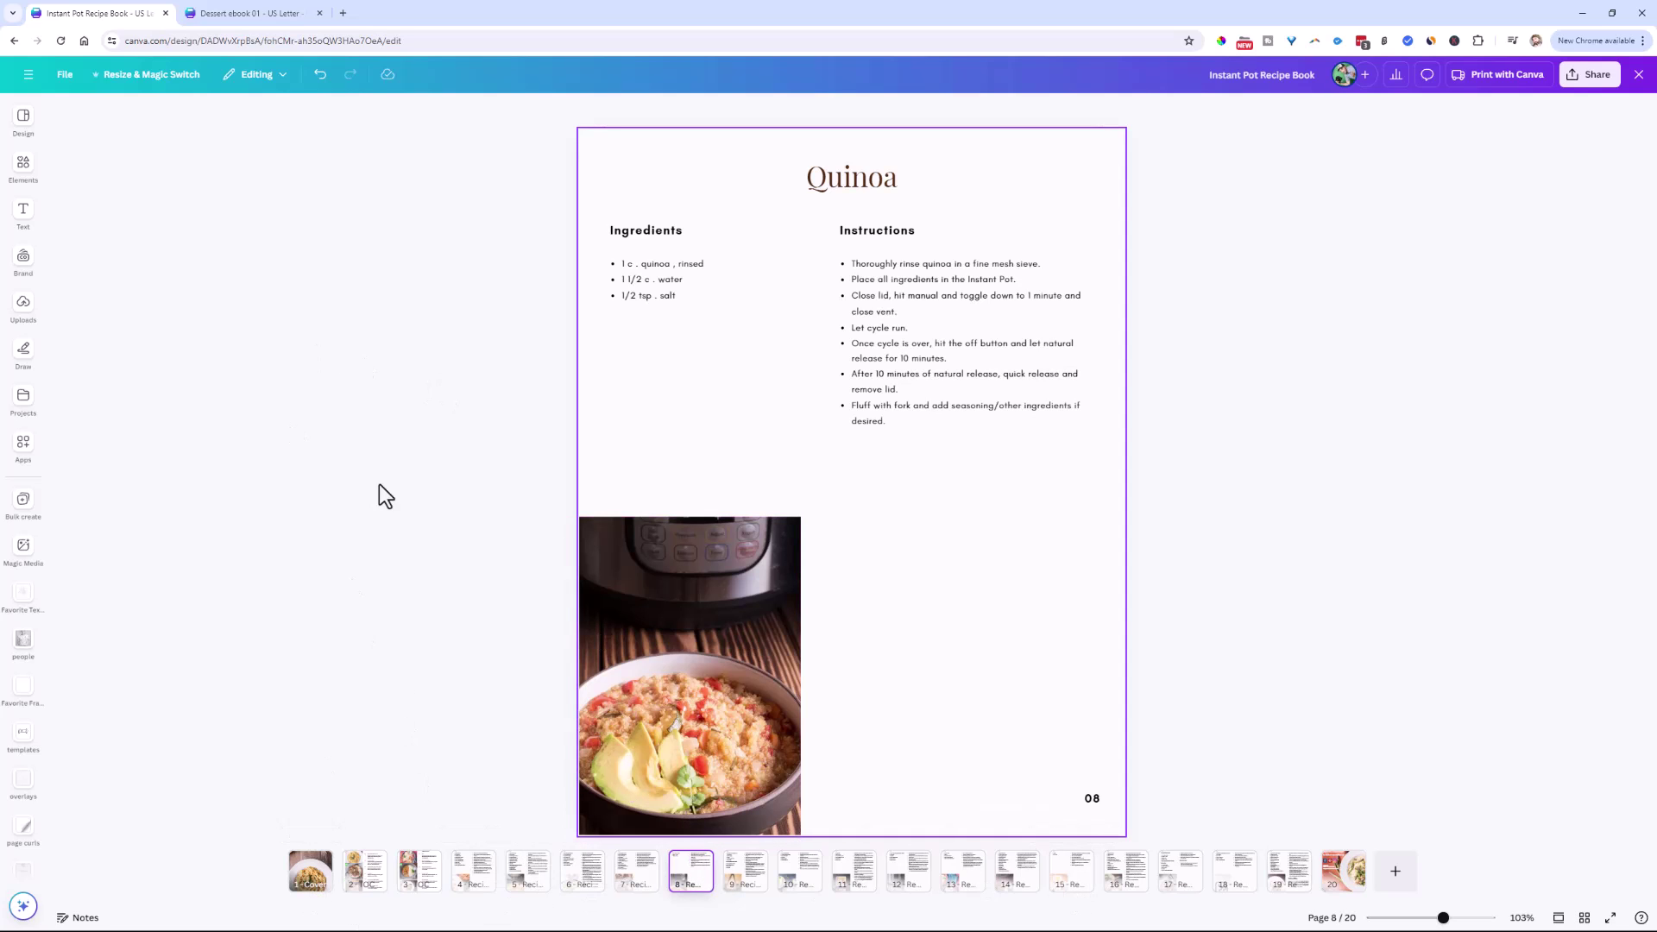
{"action": "left_click", "coordinate": [234, 12]}
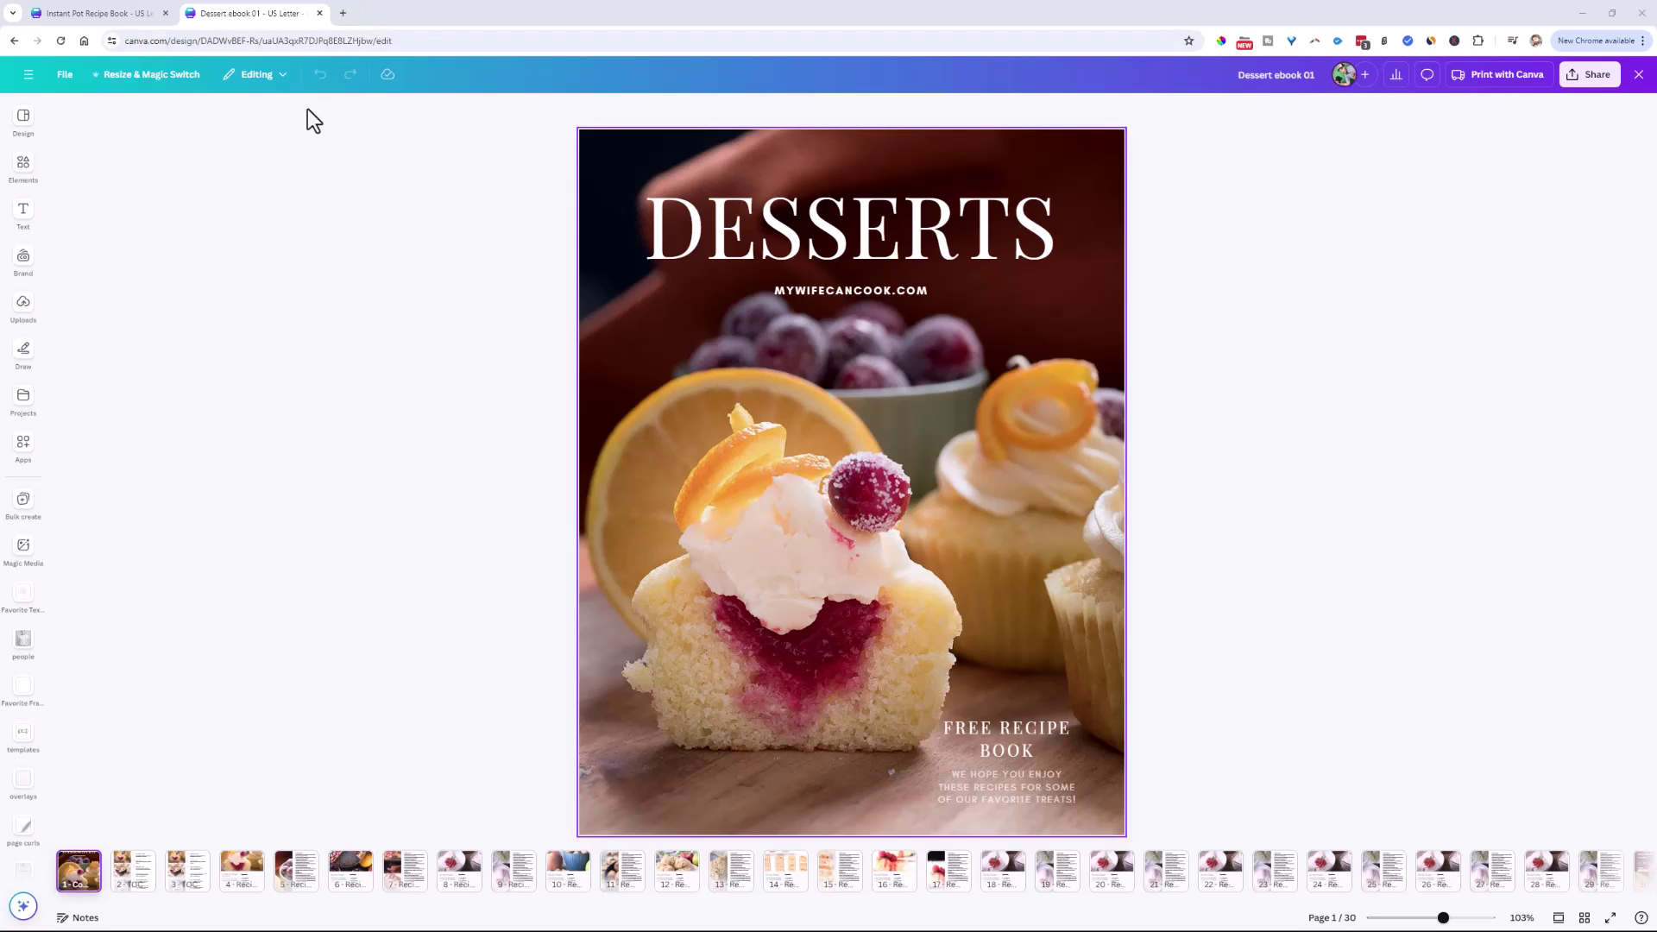
Step: Search templates for "magazine" from a new Canva home tab and create a blank magazine design, placing its tab beside Dessert ebook 01
{"action": "left_click", "coordinate": [31, 75]}
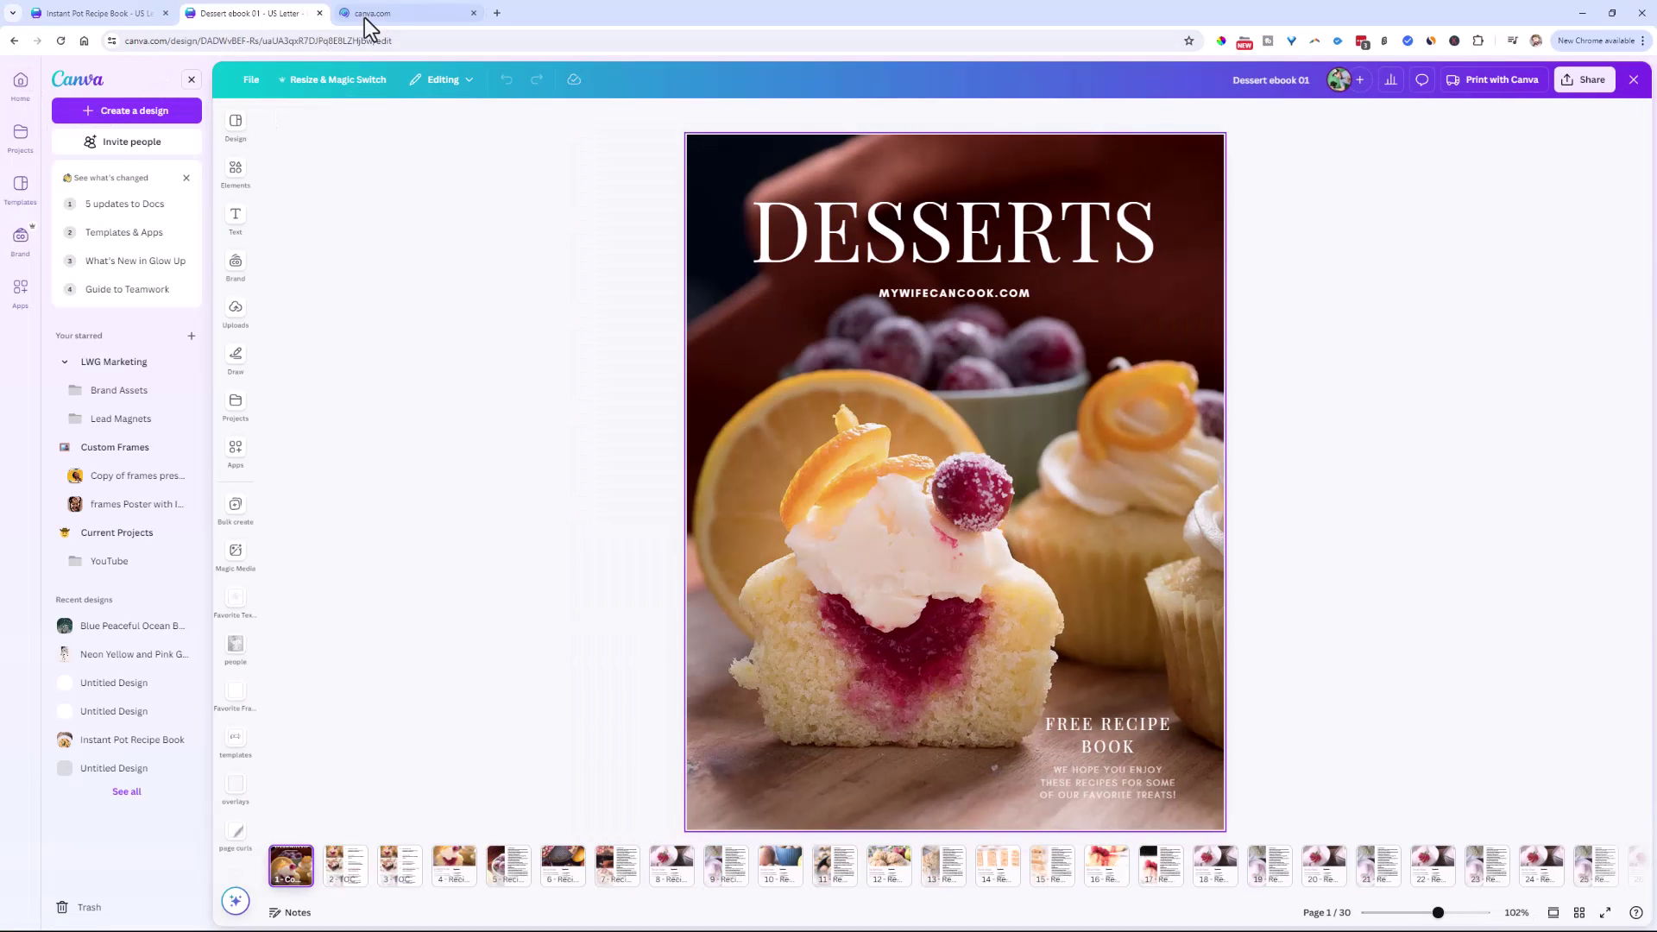
{"action": "left_click", "coordinate": [375, 18]}
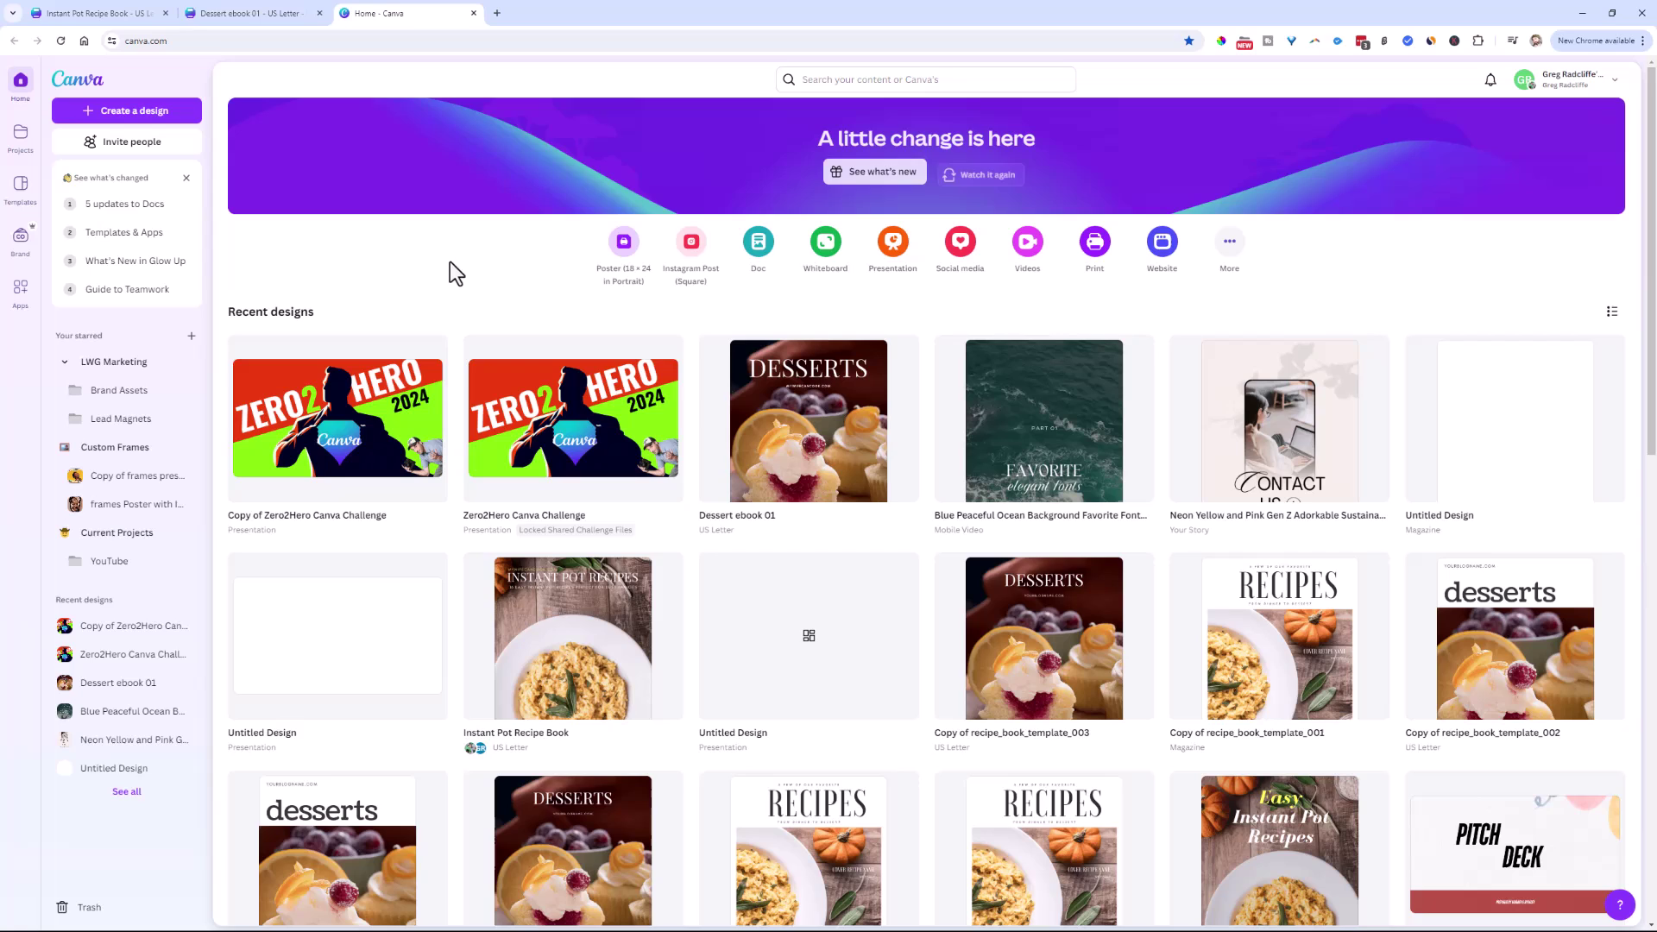
{"action": "left_click", "coordinate": [863, 80]}
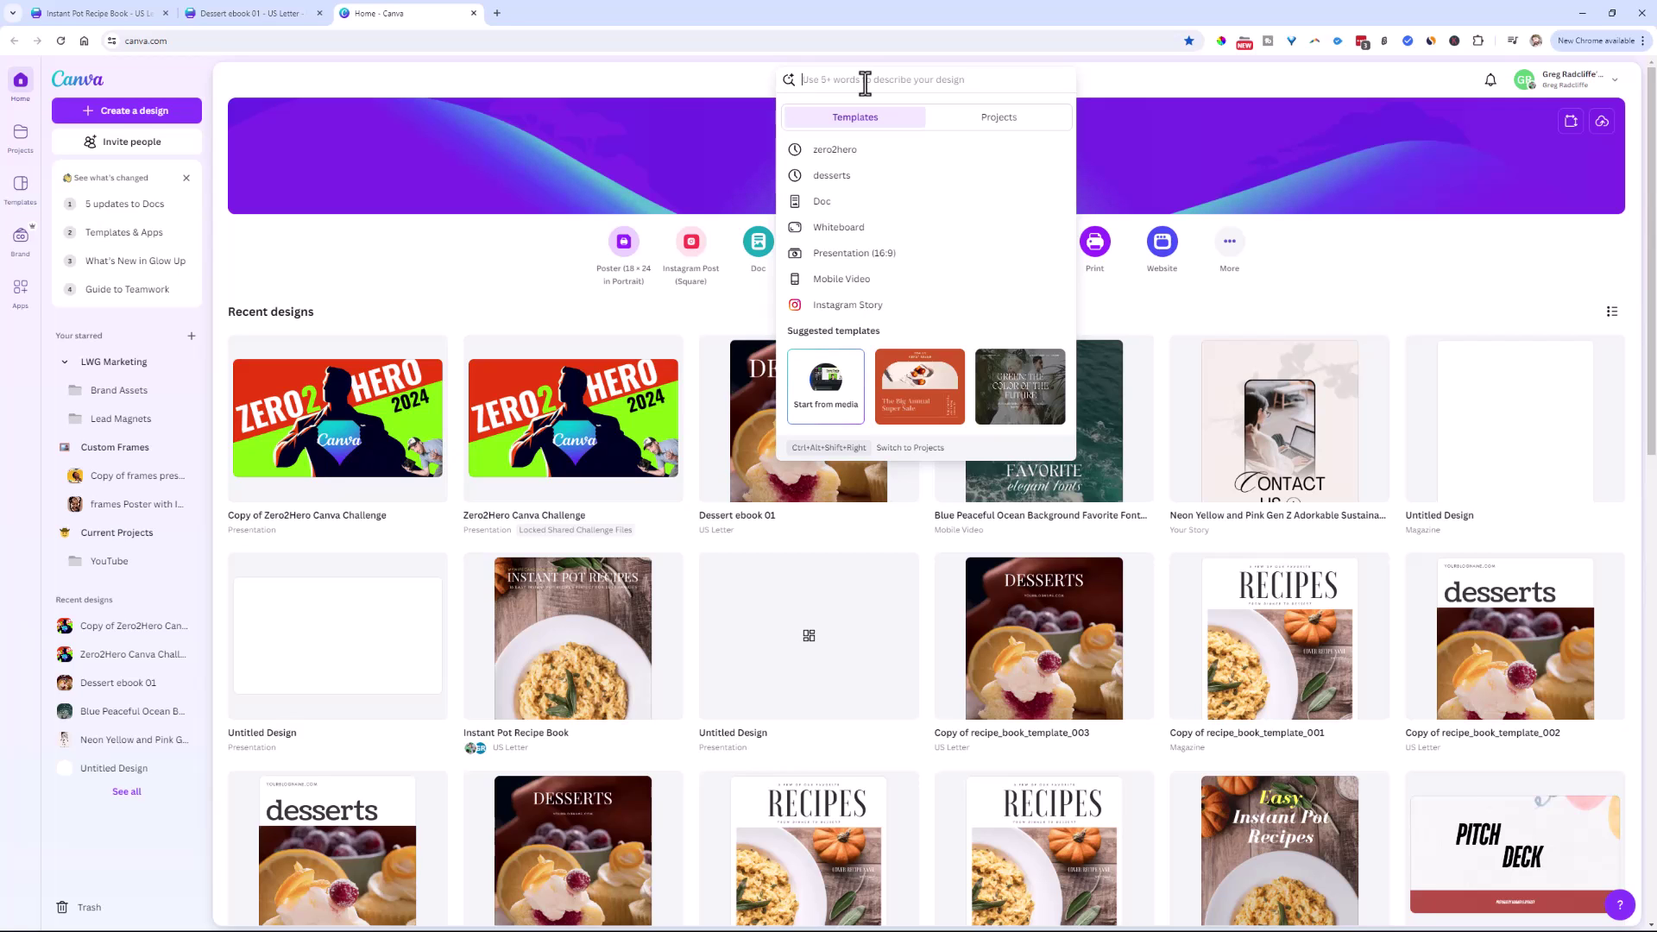
{"action": "type", "text": "mag"}
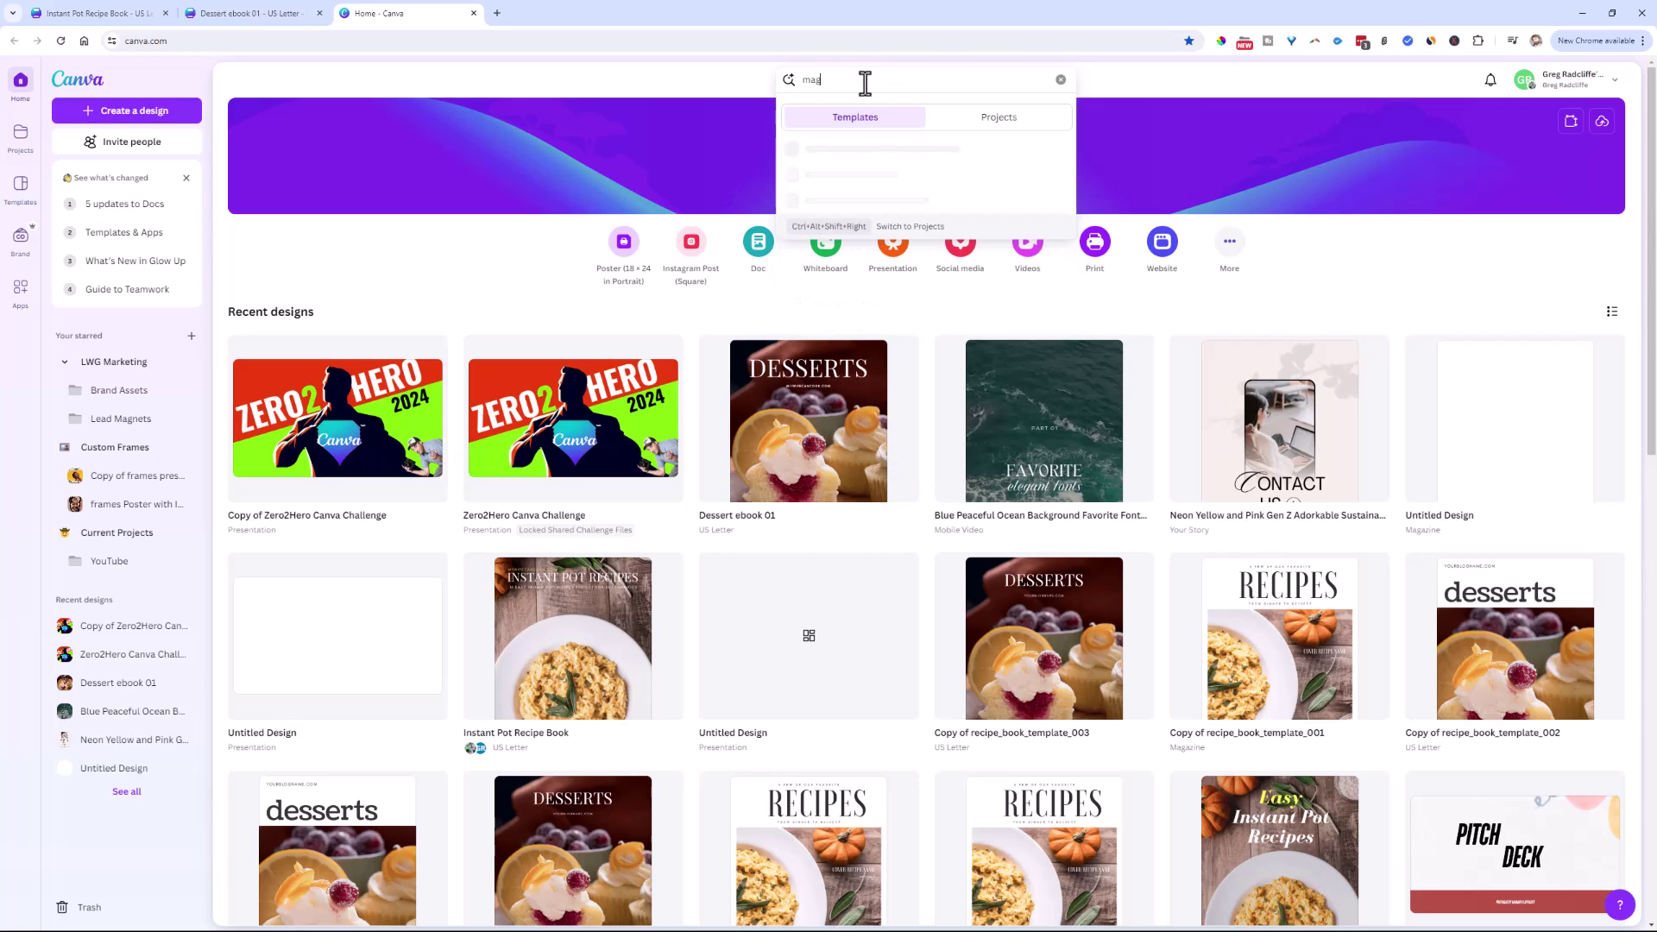
{"action": "type", "text": "azine"}
{"action": "key", "text": "Return"}
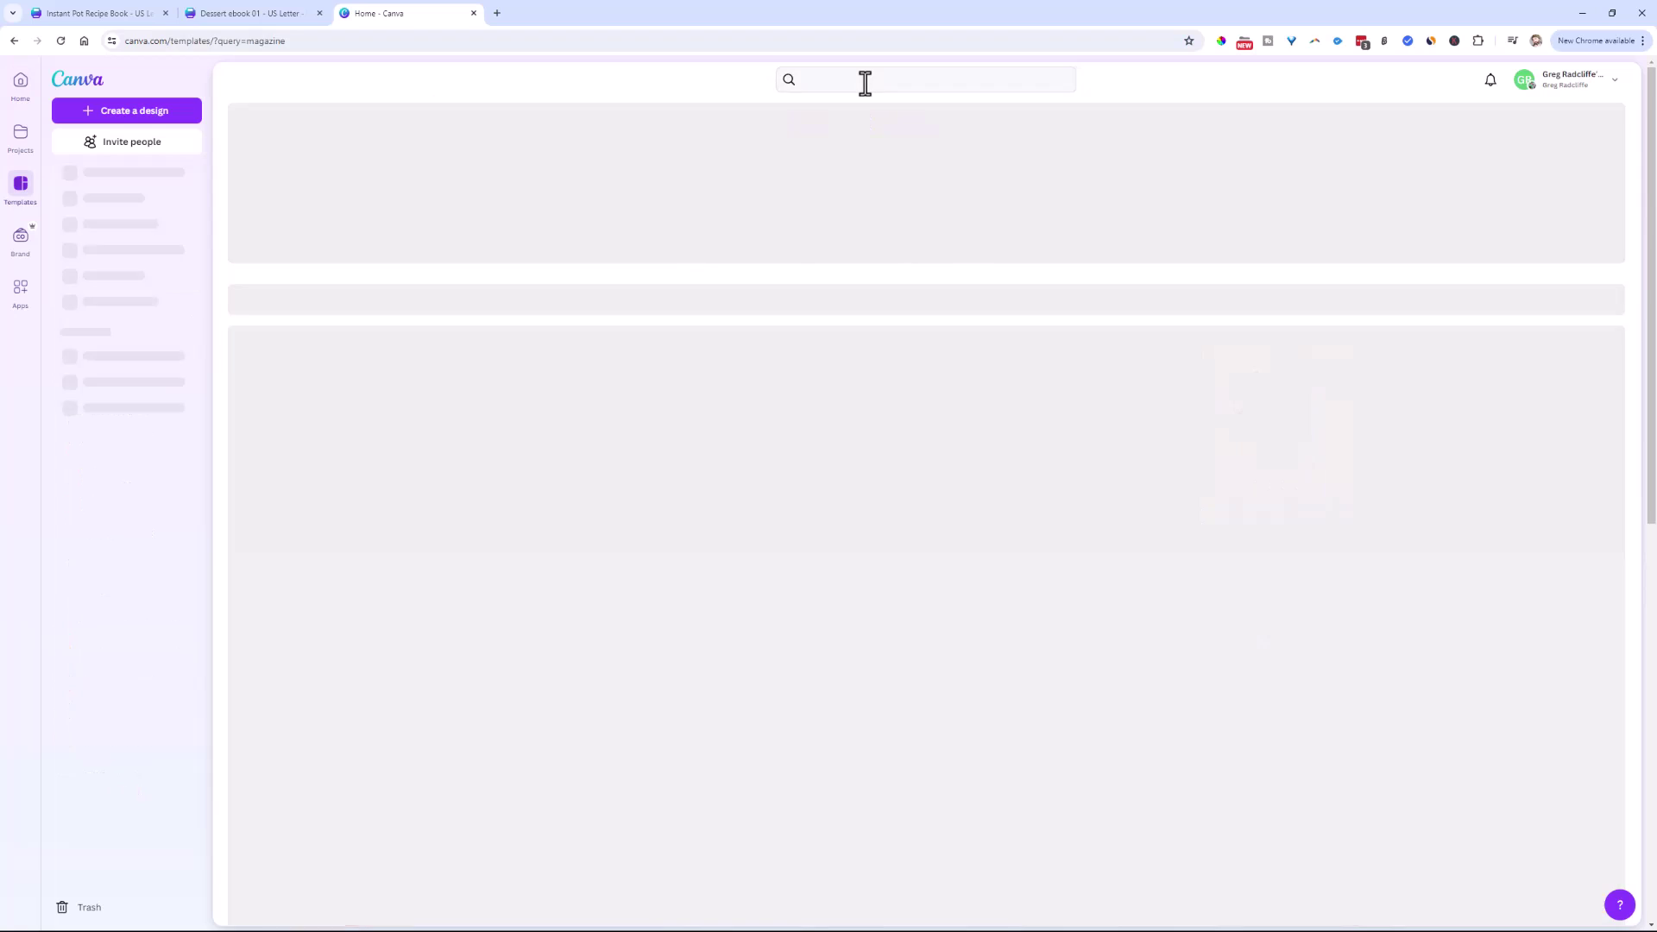
{"action": "left_click", "coordinate": [449, 384]}
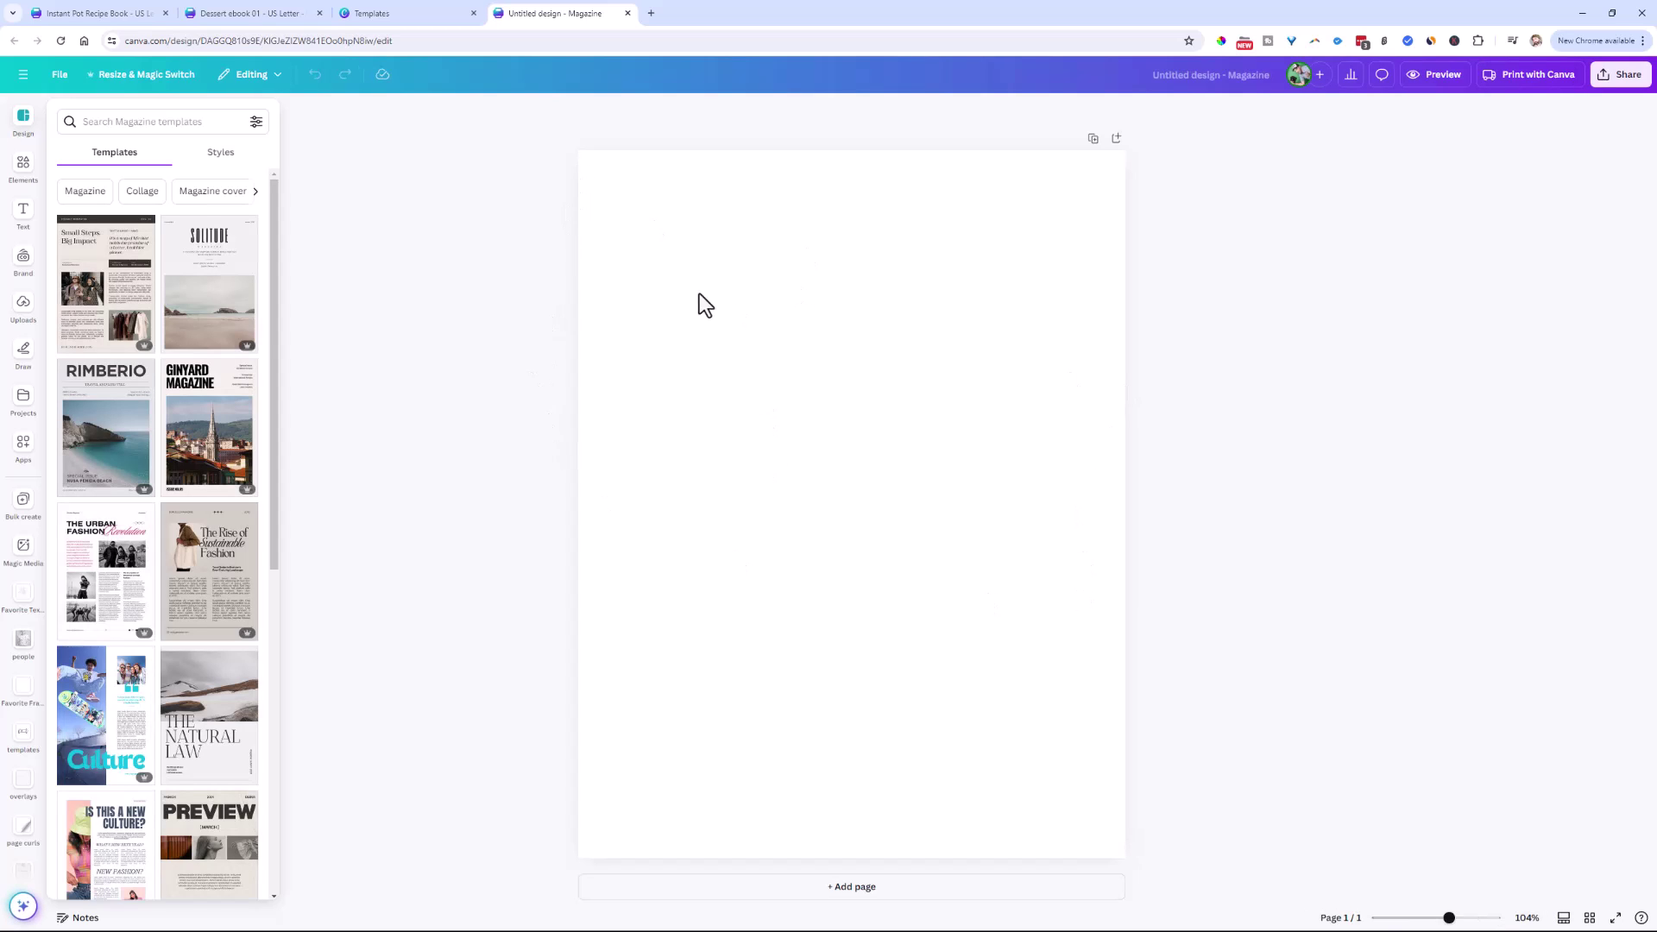
{"action": "left_click_drag", "start_coordinate": [541, 19], "coordinate": [369, 17]}
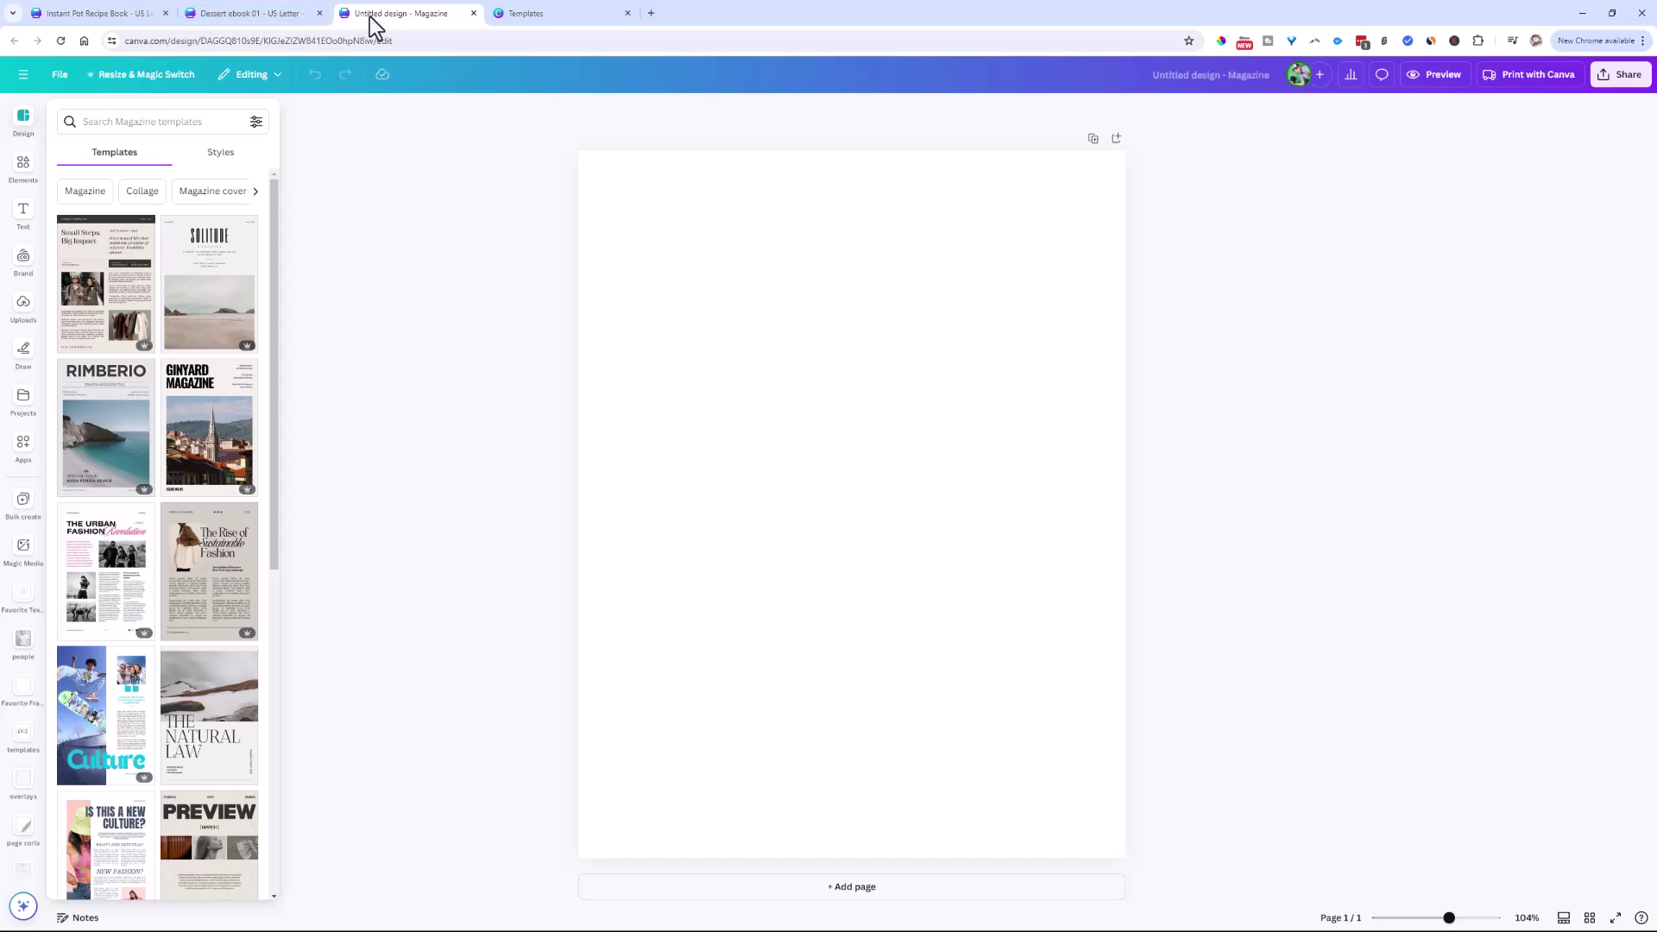
Step: Copy the title, website and subtitle text together from the cover page of the Instant Pot Recipe Book design
{"action": "left_click", "coordinate": [194, 15]}
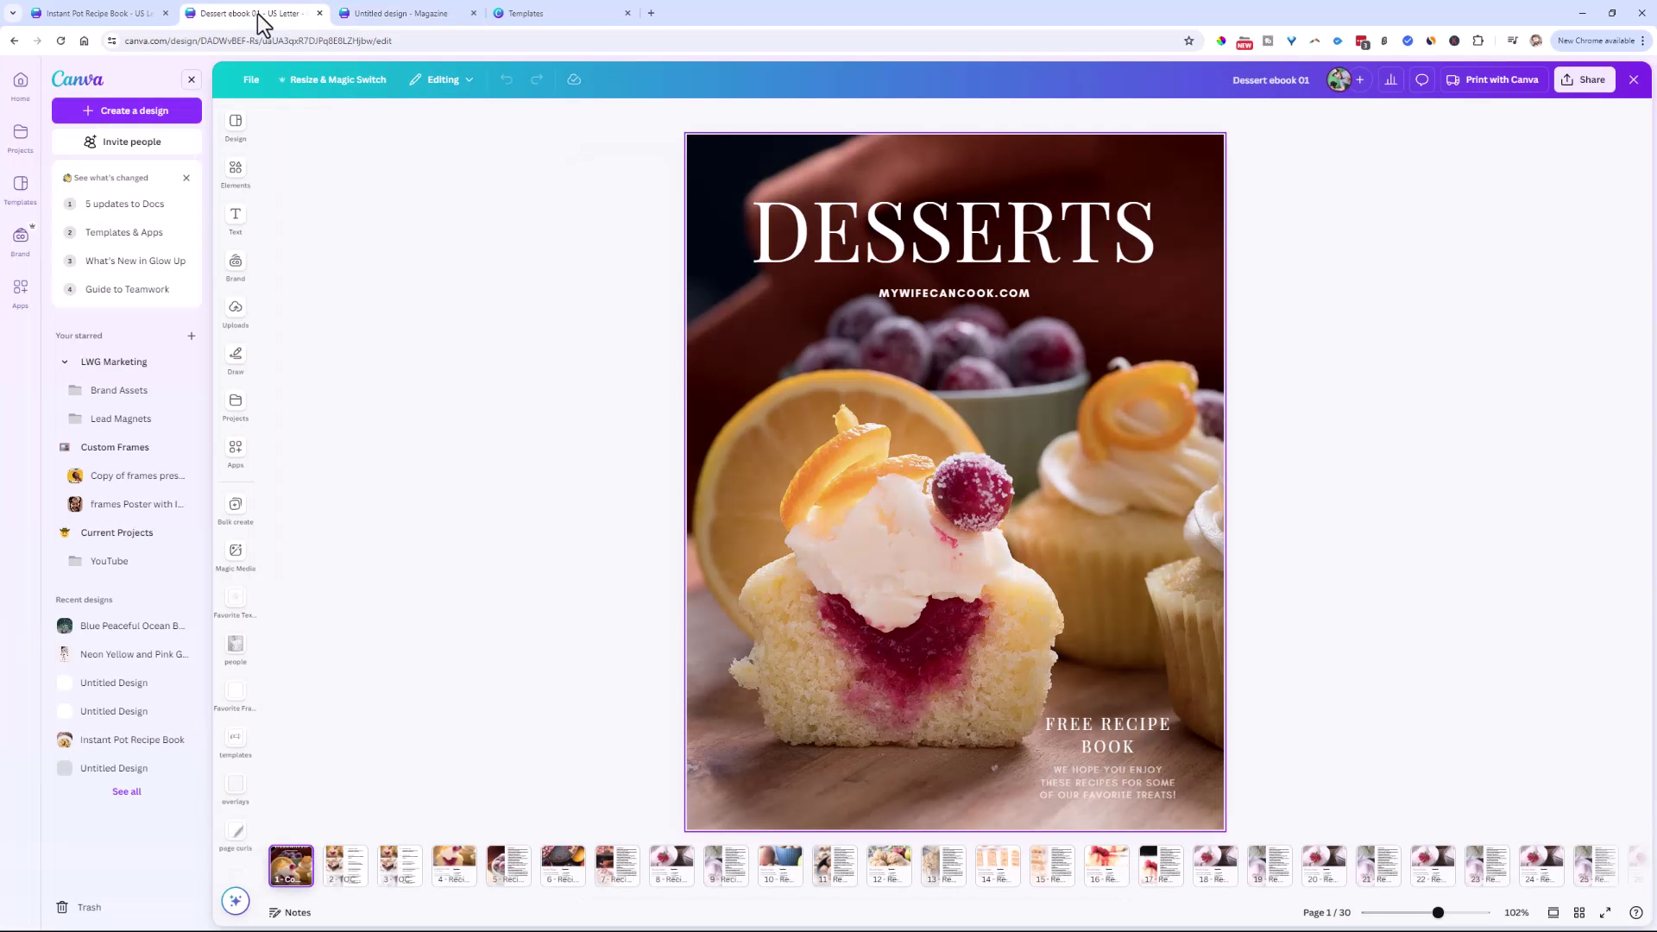
{"action": "left_click", "coordinate": [147, 17]}
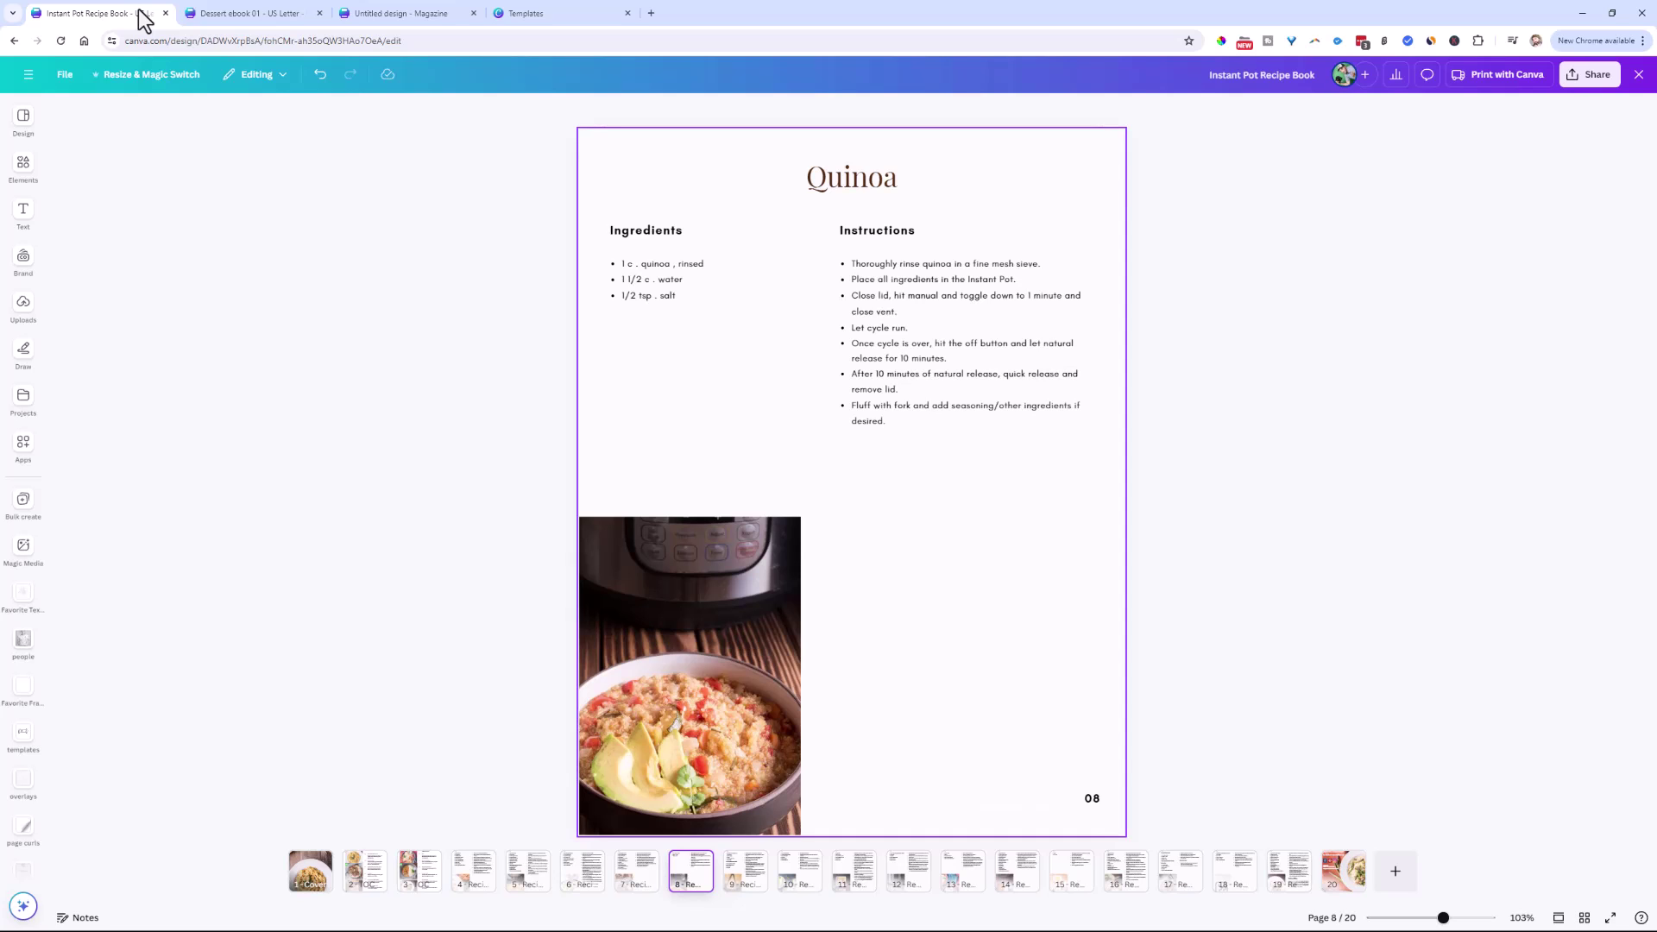
{"action": "left_click", "coordinate": [302, 876]}
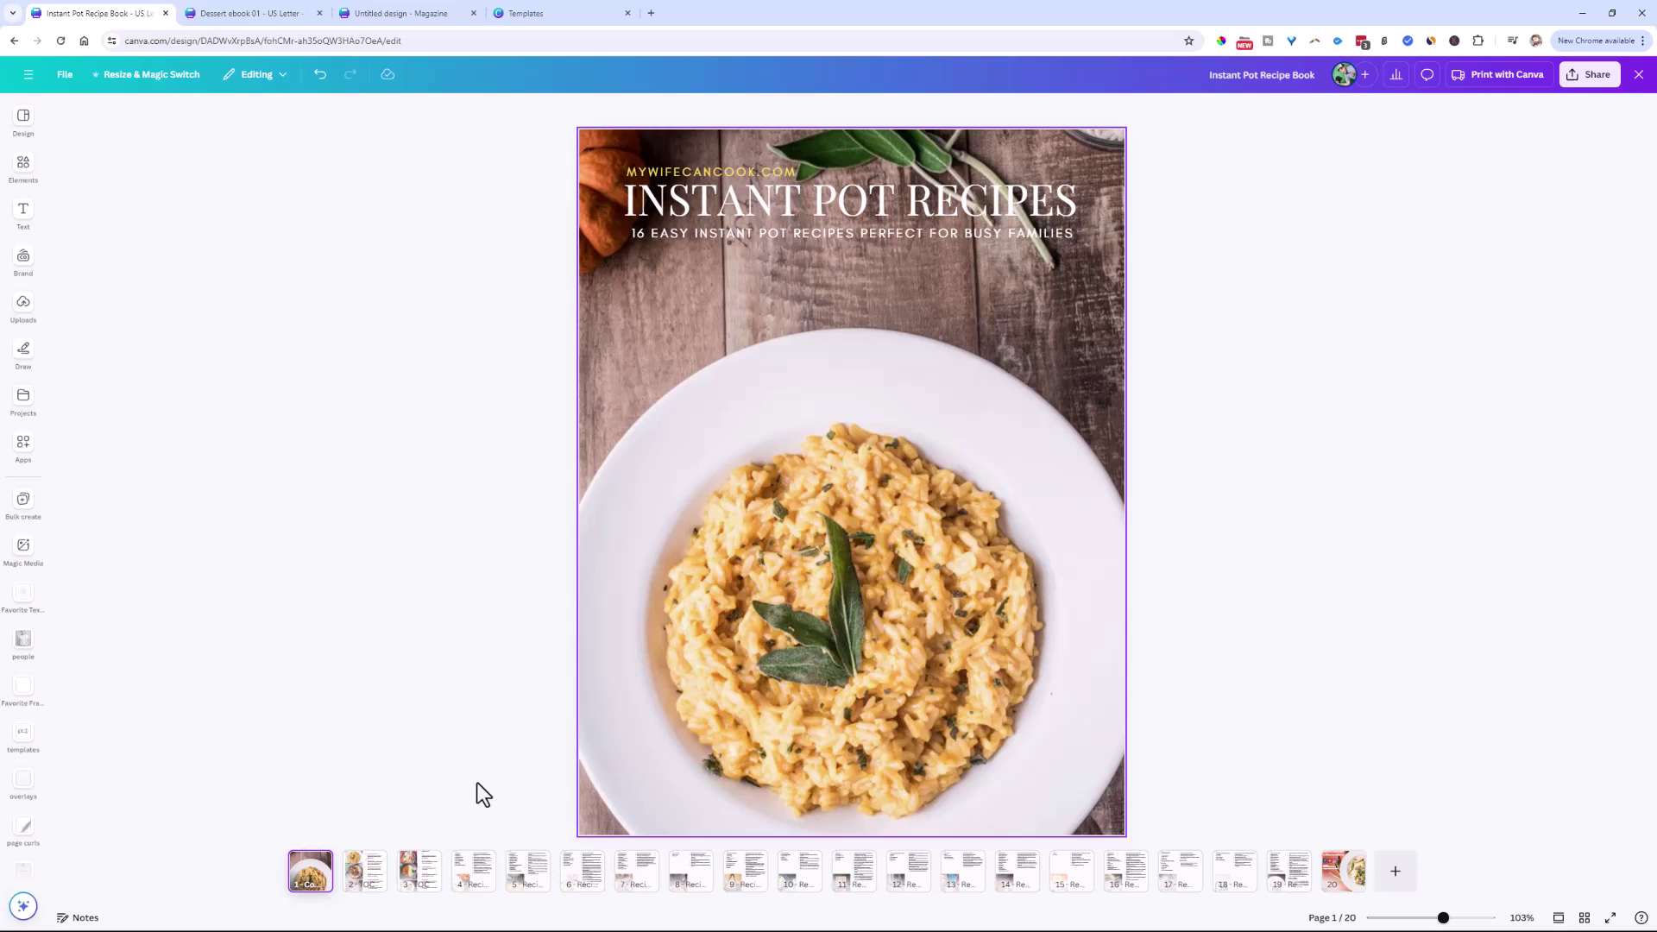
{"action": "left_click", "coordinate": [701, 637]}
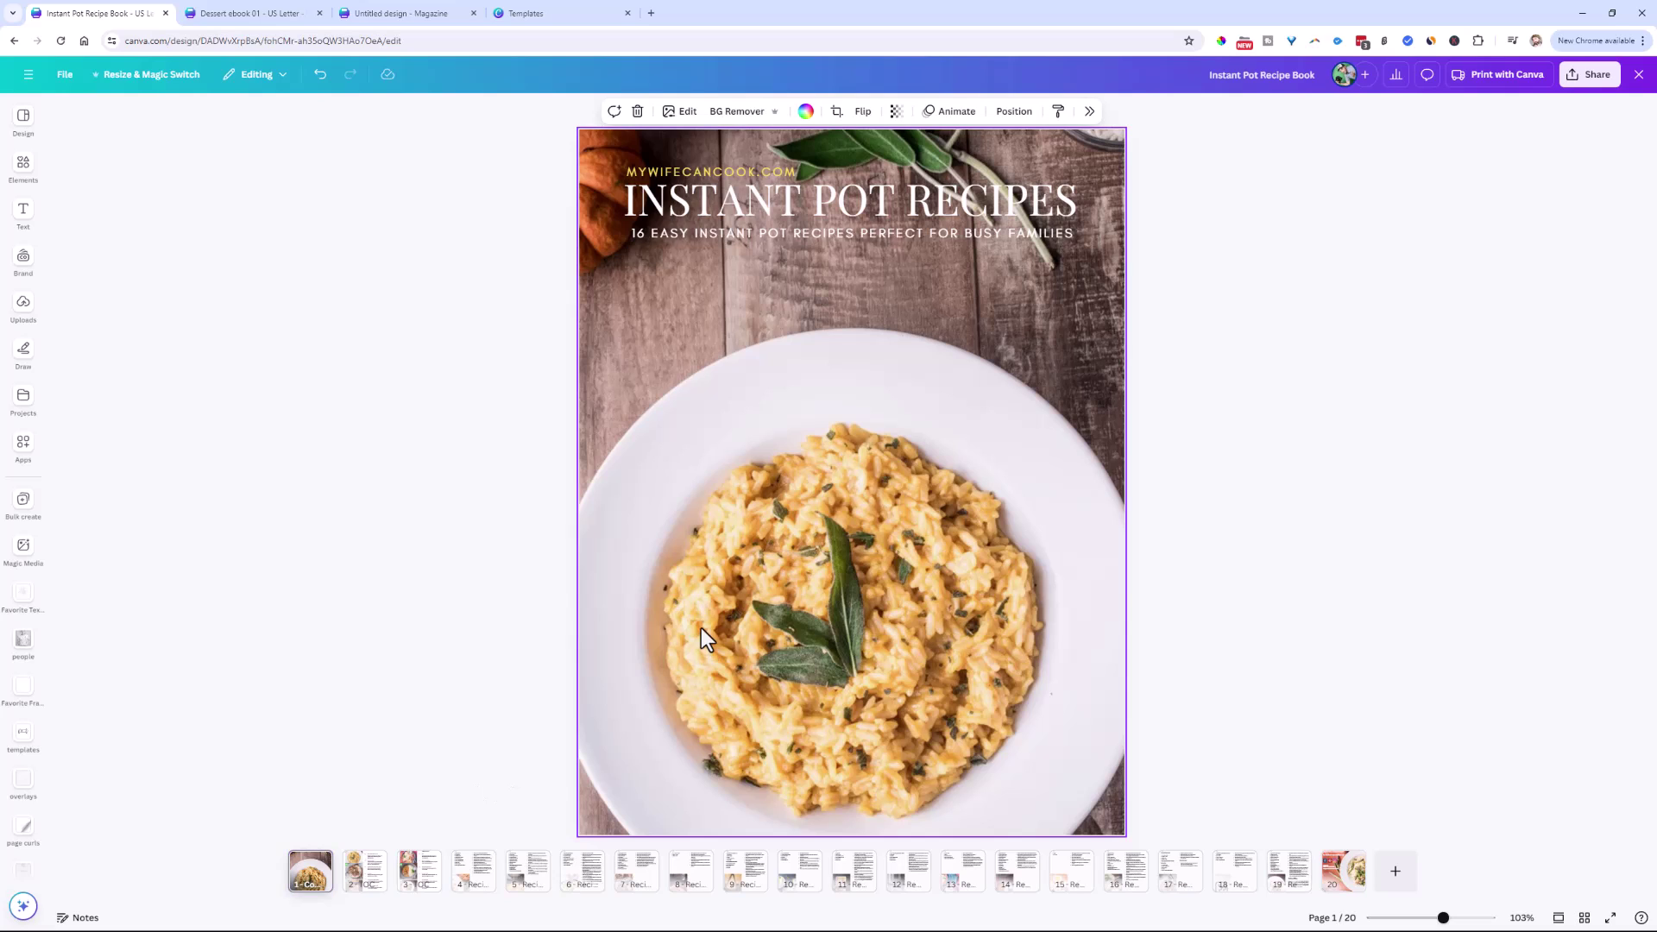
{"action": "key", "text": "Tab"}
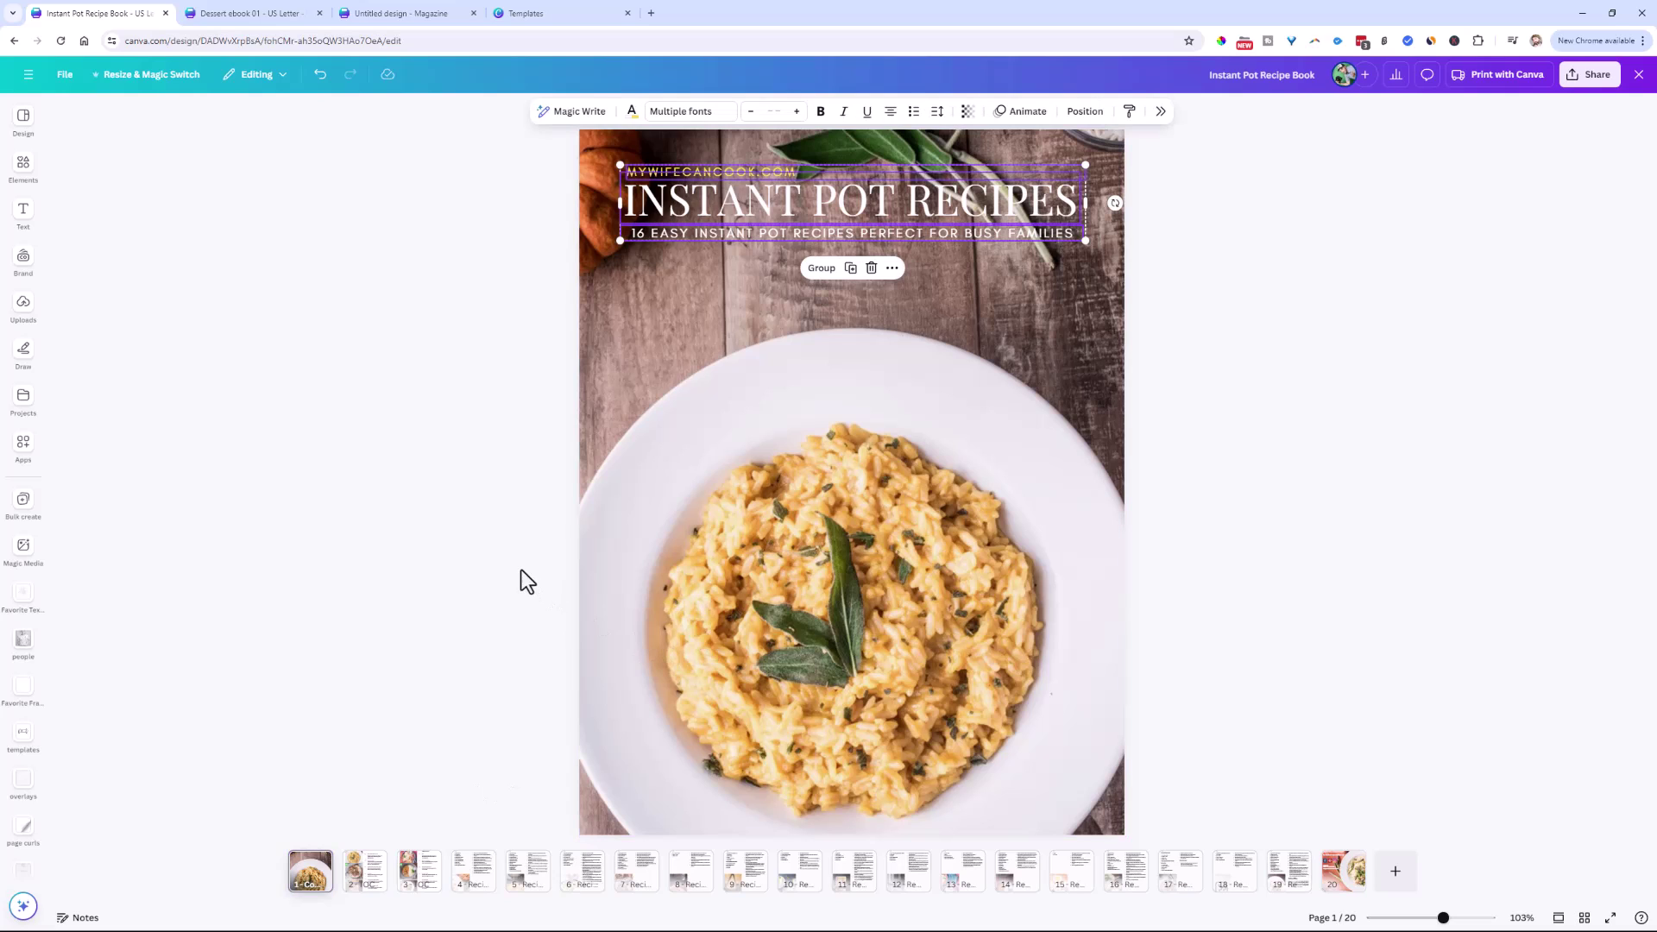
{"action": "left_click", "coordinate": [450, 335]}
{"action": "left_click_drag", "start_coordinate": [458, 170], "coordinate": [1215, 807]}
{"action": "right_click", "coordinate": [913, 200]}
{"action": "left_click", "coordinate": [939, 241]}
Step: Paste the copied cover text onto the empty page of the untitled magazine design
{"action": "left_click", "coordinate": [434, 13]}
{"action": "left_click", "coordinate": [808, 458]}
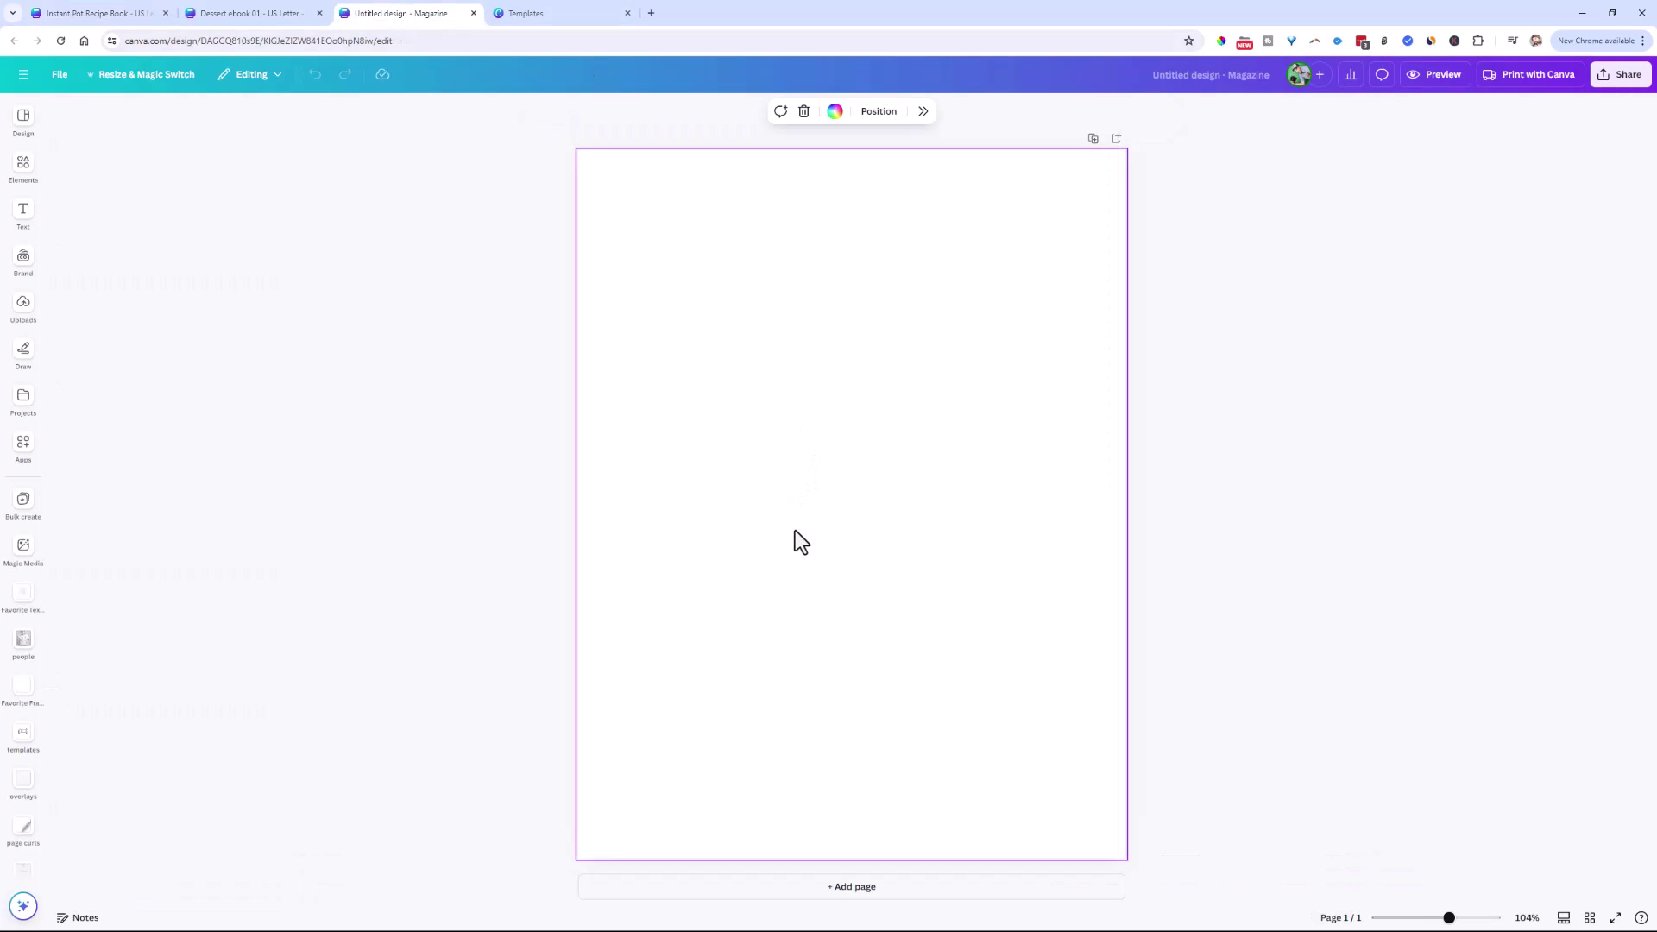
{"action": "key", "text": "ctrl+v"}
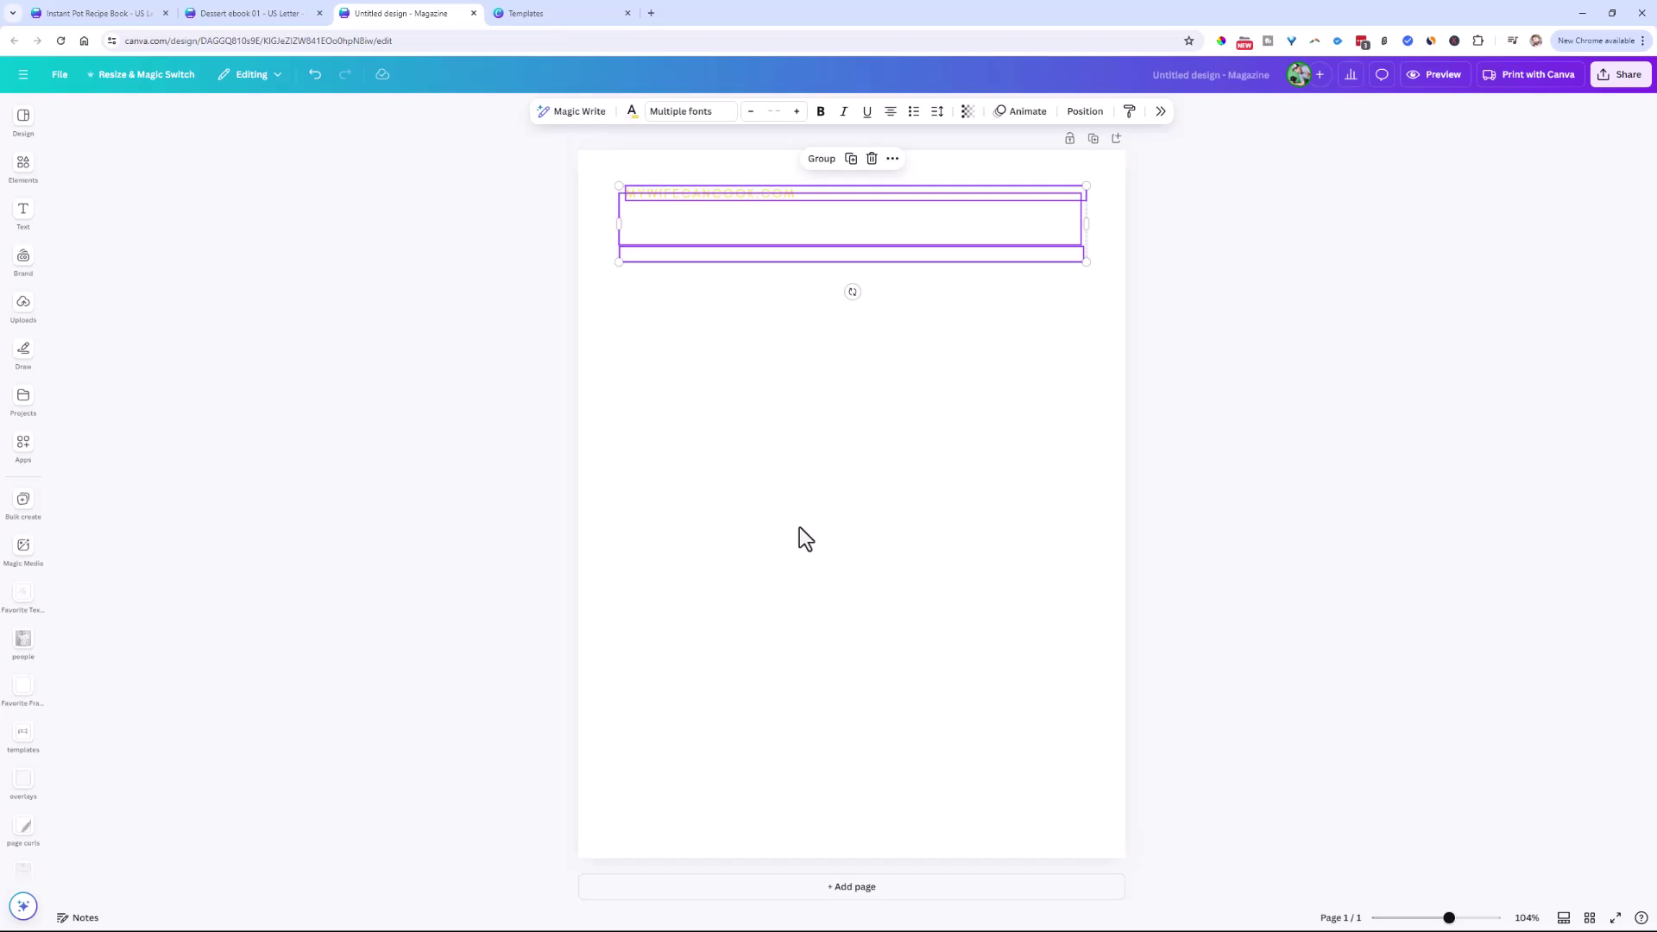
Step: Show the layers of the Instant Pot Recipe Book cover with its background photo selected
{"action": "left_click", "coordinate": [109, 14]}
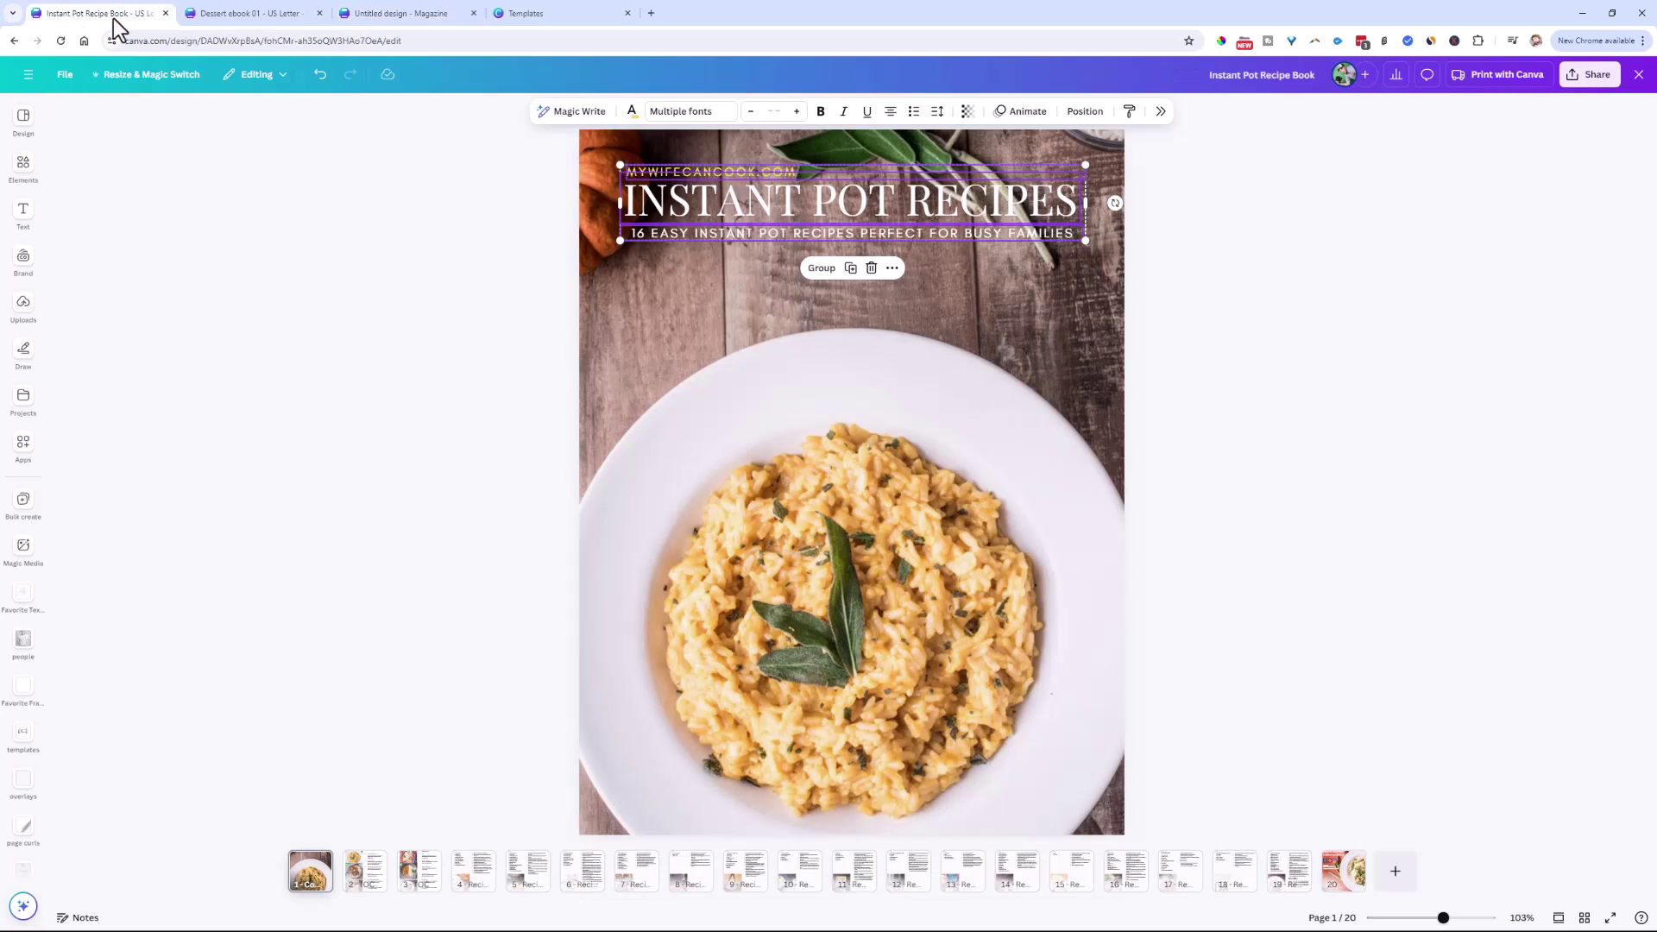
{"action": "left_click", "coordinate": [640, 340]}
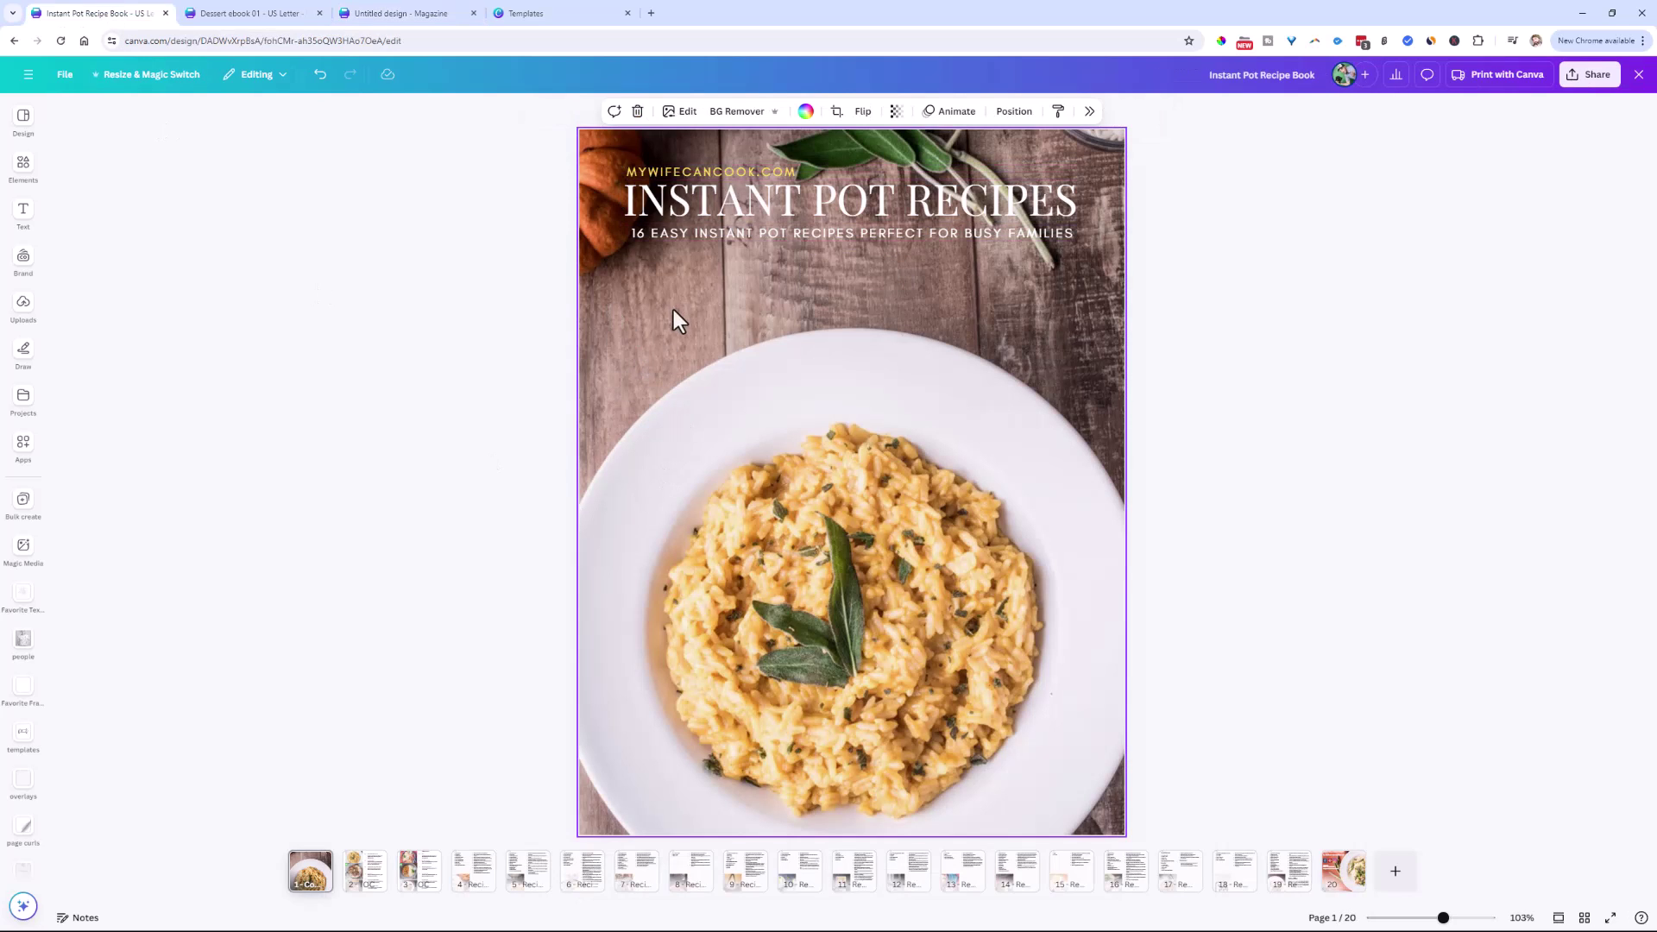
{"action": "left_click", "coordinate": [1014, 111]}
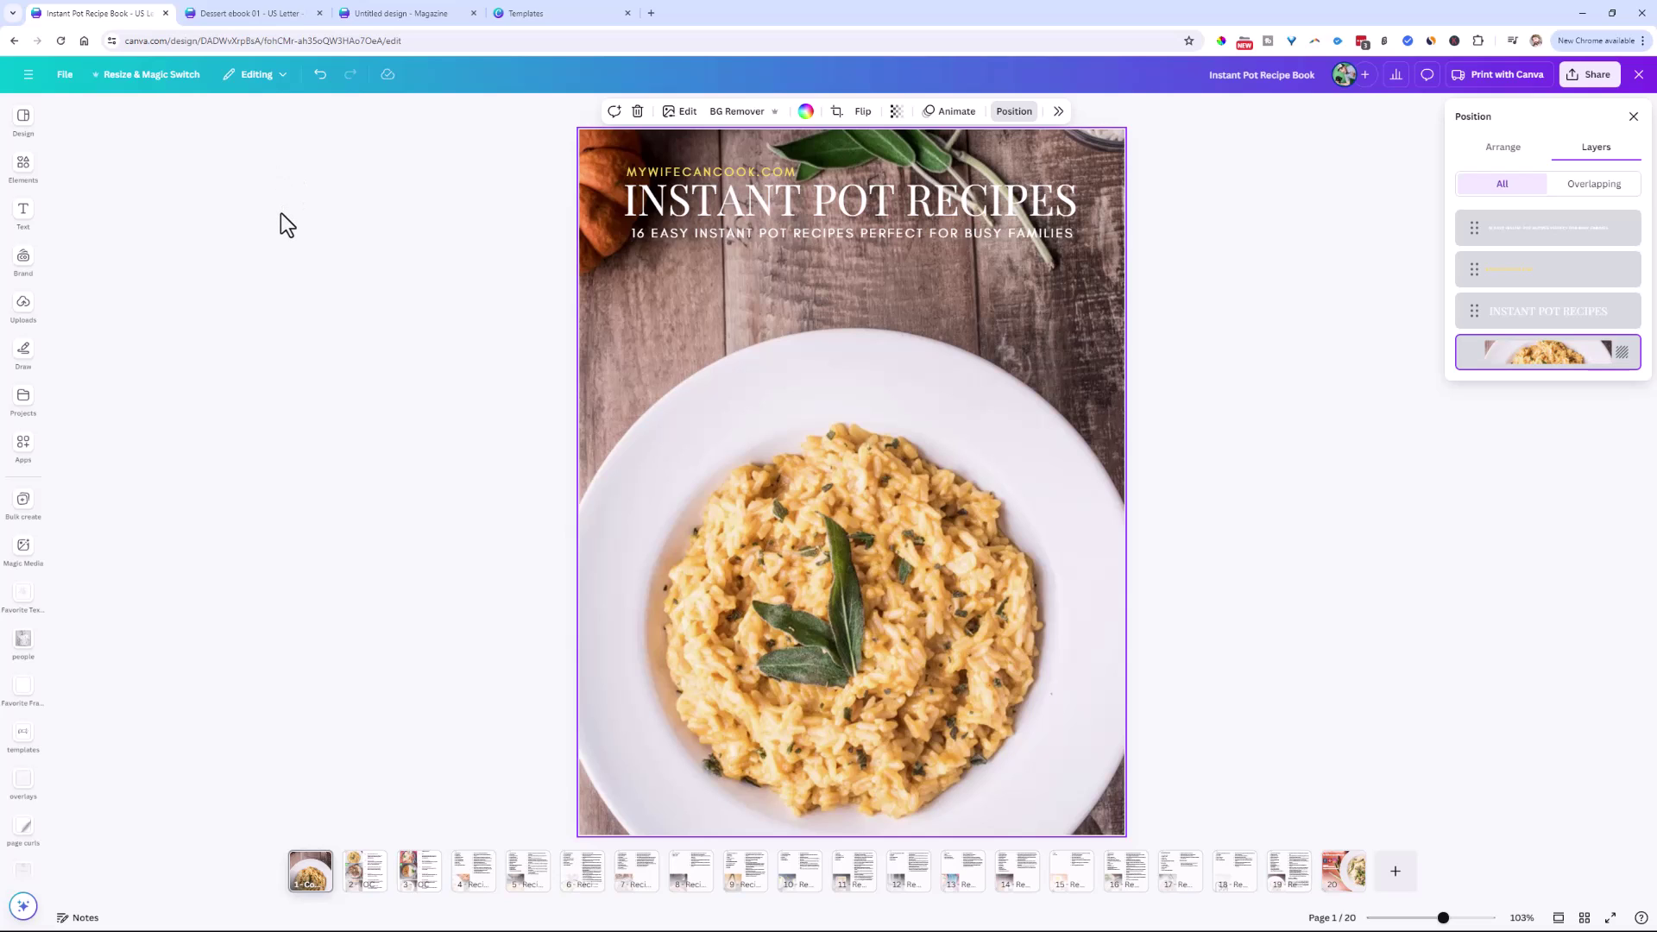
Step: Switch to Dessert ebook 01, show all its pages in grid view and select page 4
{"action": "left_click", "coordinate": [251, 18]}
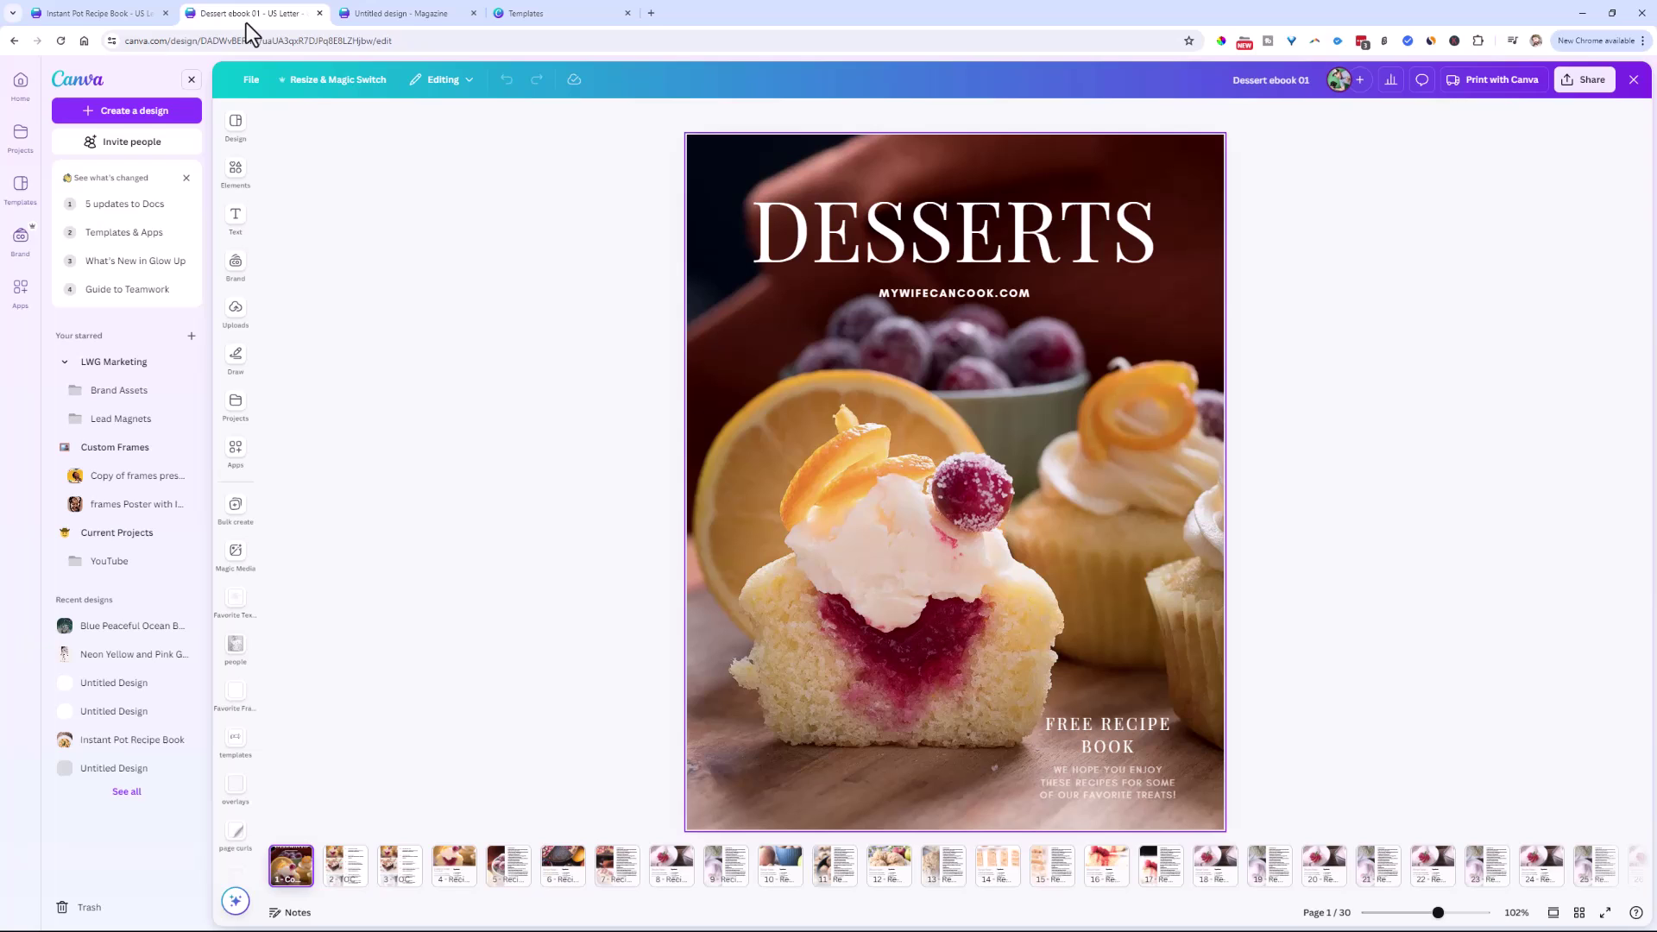
{"action": "left_click", "coordinate": [236, 170]}
{"action": "left_click", "coordinate": [1543, 398]}
{"action": "left_click", "coordinate": [1580, 914]}
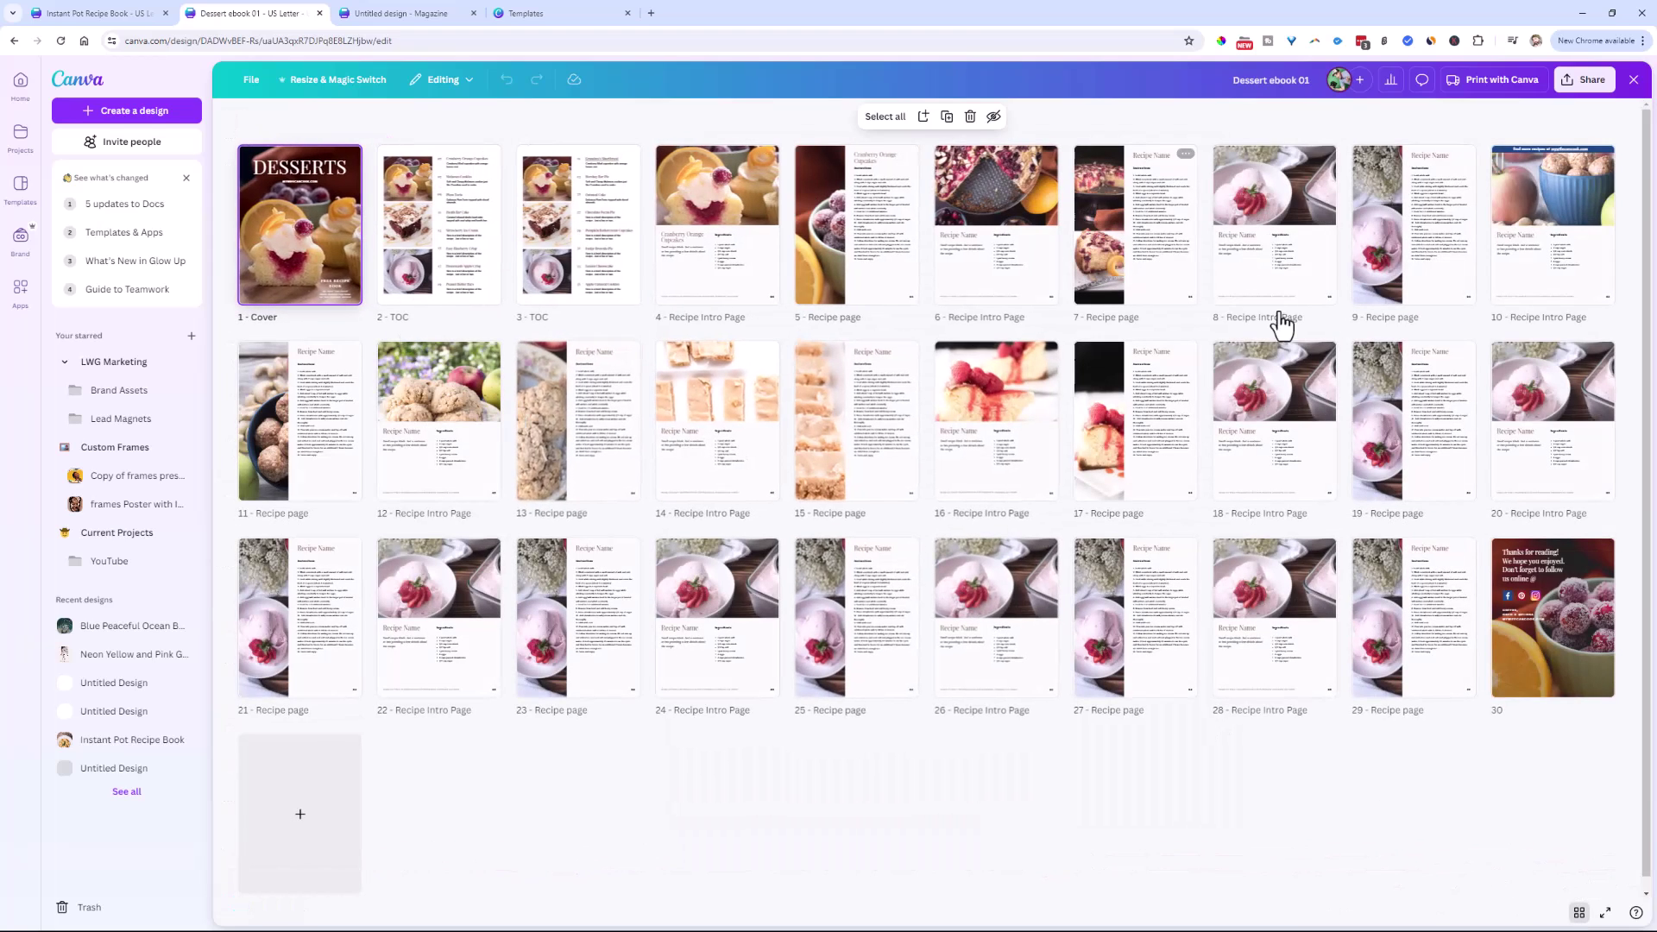
{"action": "left_click_drag", "start_coordinate": [729, 285], "coordinate": [764, 270]}
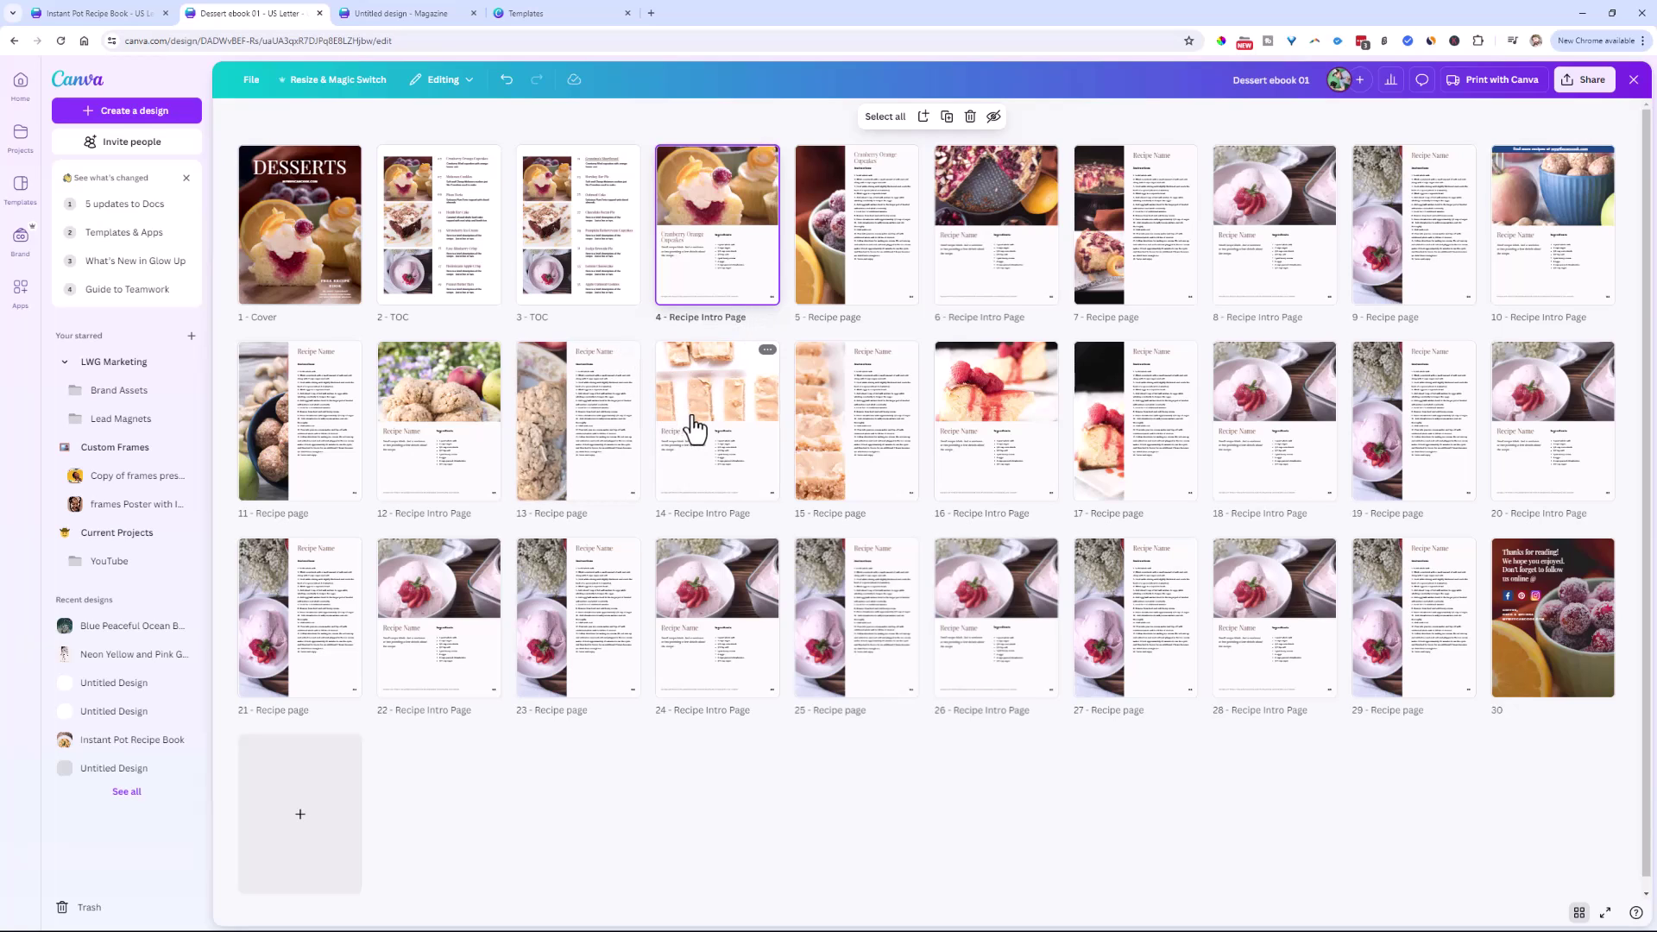
Step: Try selecting consecutive page ranges starting at page 3, first up to page 4 and then up to page 8
{"action": "left_click", "coordinate": [560, 305]}
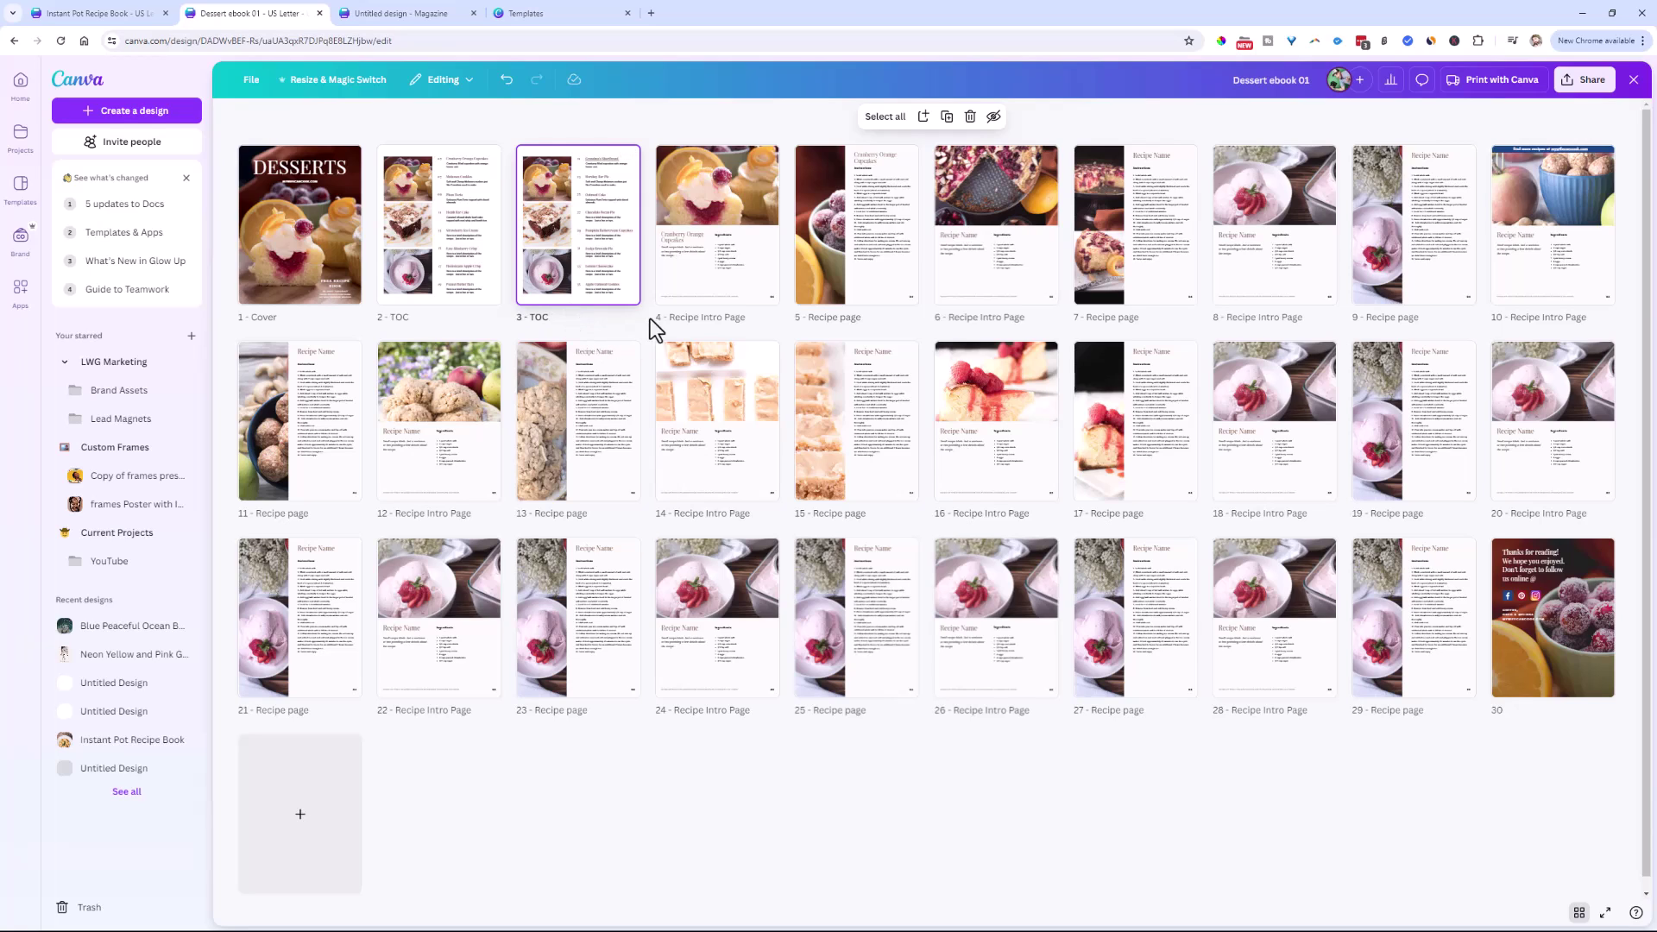
{"action": "left_click", "coordinate": [727, 271], "text": "shift"}
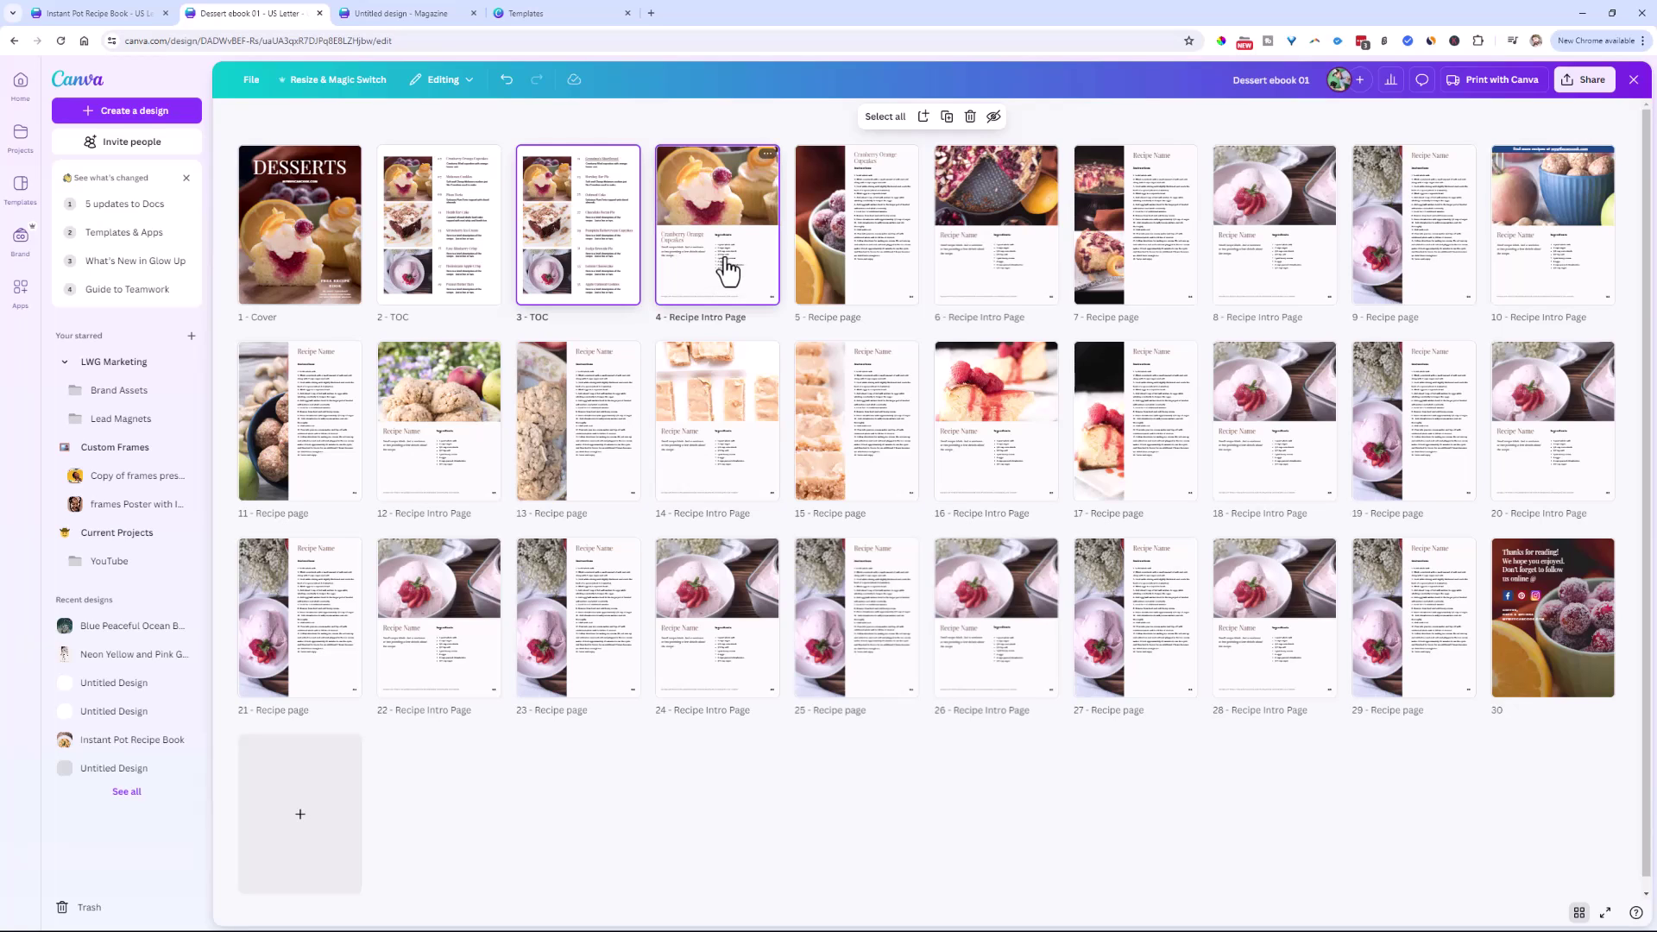
{"action": "left_click", "coordinate": [619, 279]}
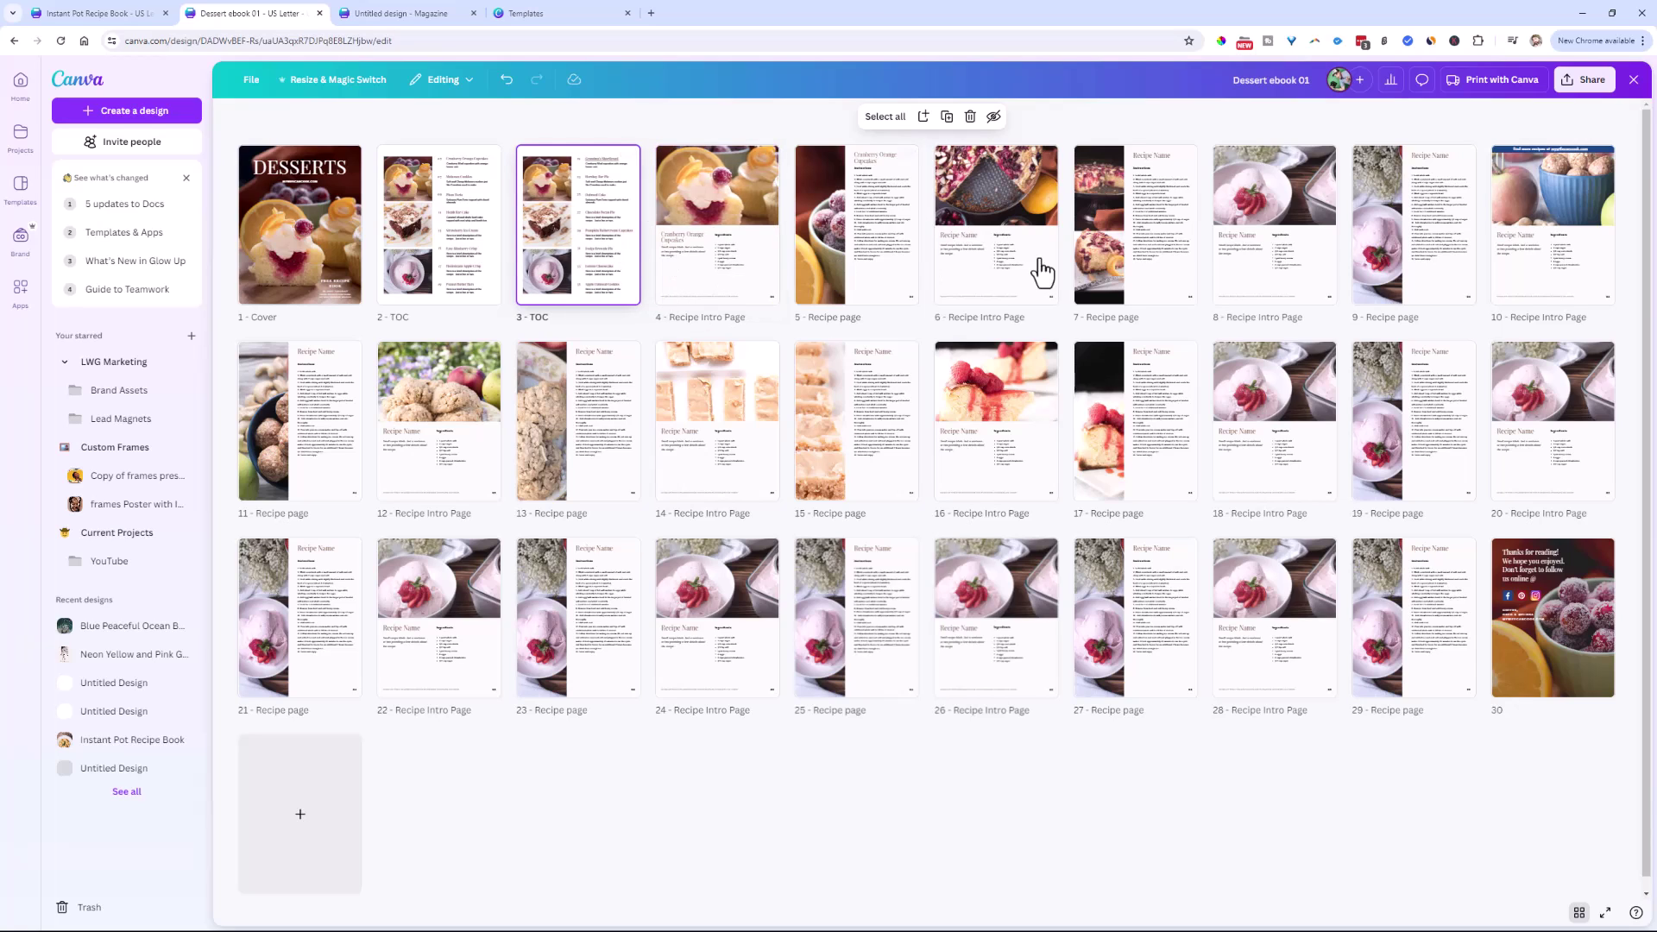
{"action": "left_click", "coordinate": [1294, 239], "text": "shift"}
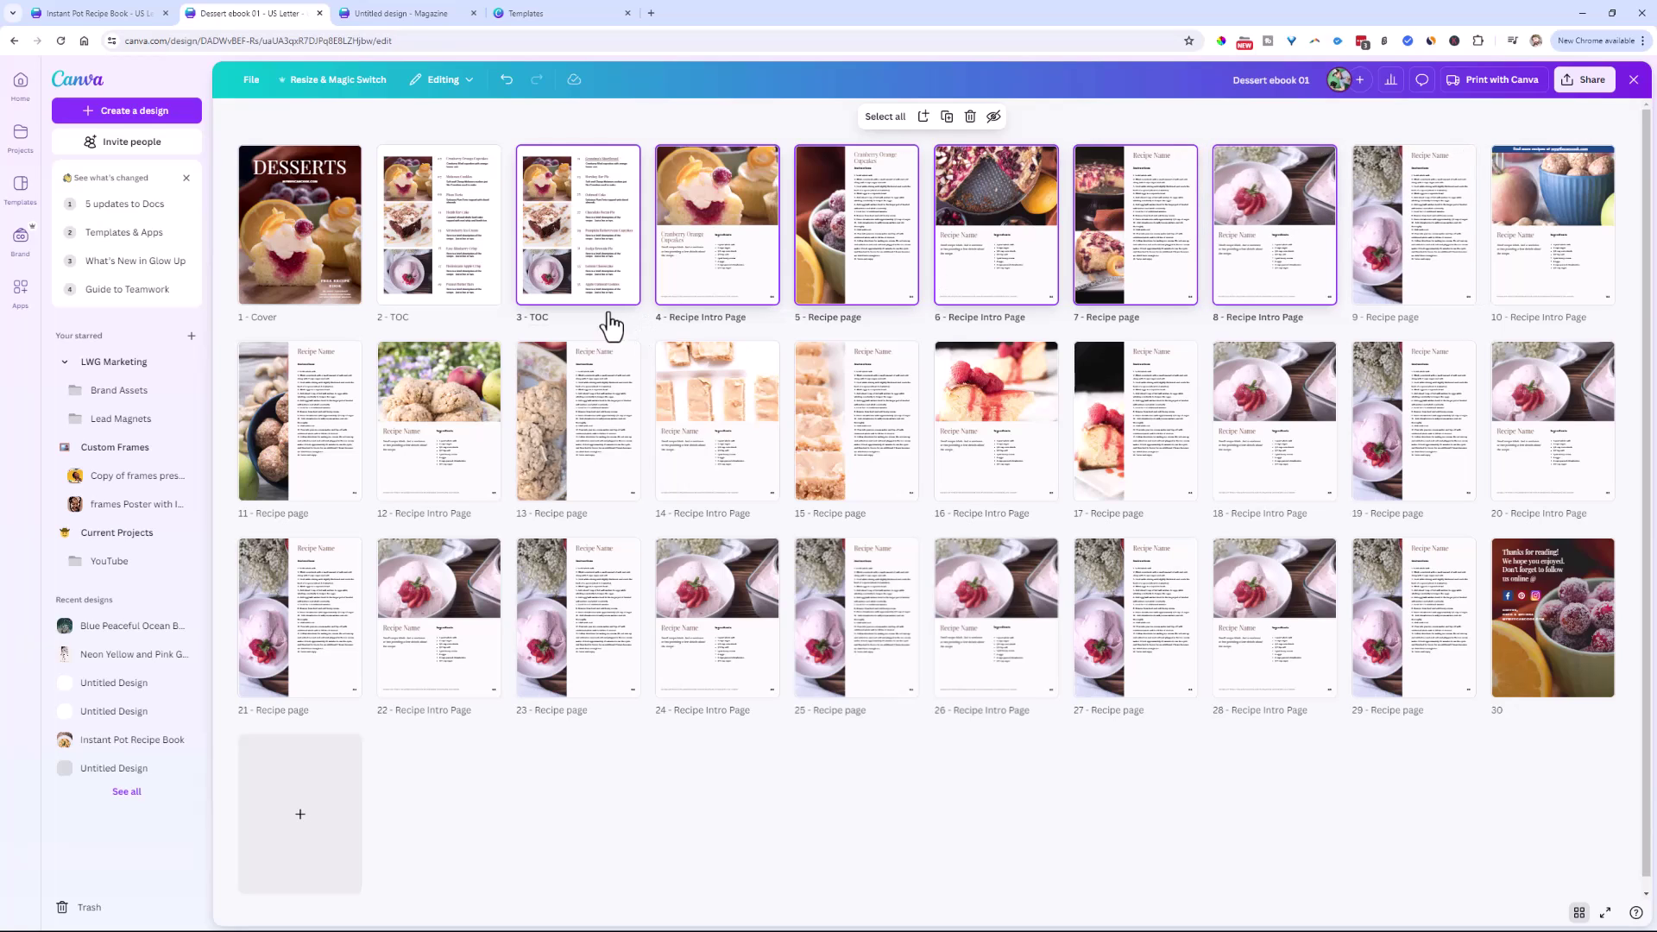
Step: Select pages 3, 12 to 15, 26 and 27 of the dessert ebook together and copy them
{"action": "left_click", "coordinate": [607, 269]}
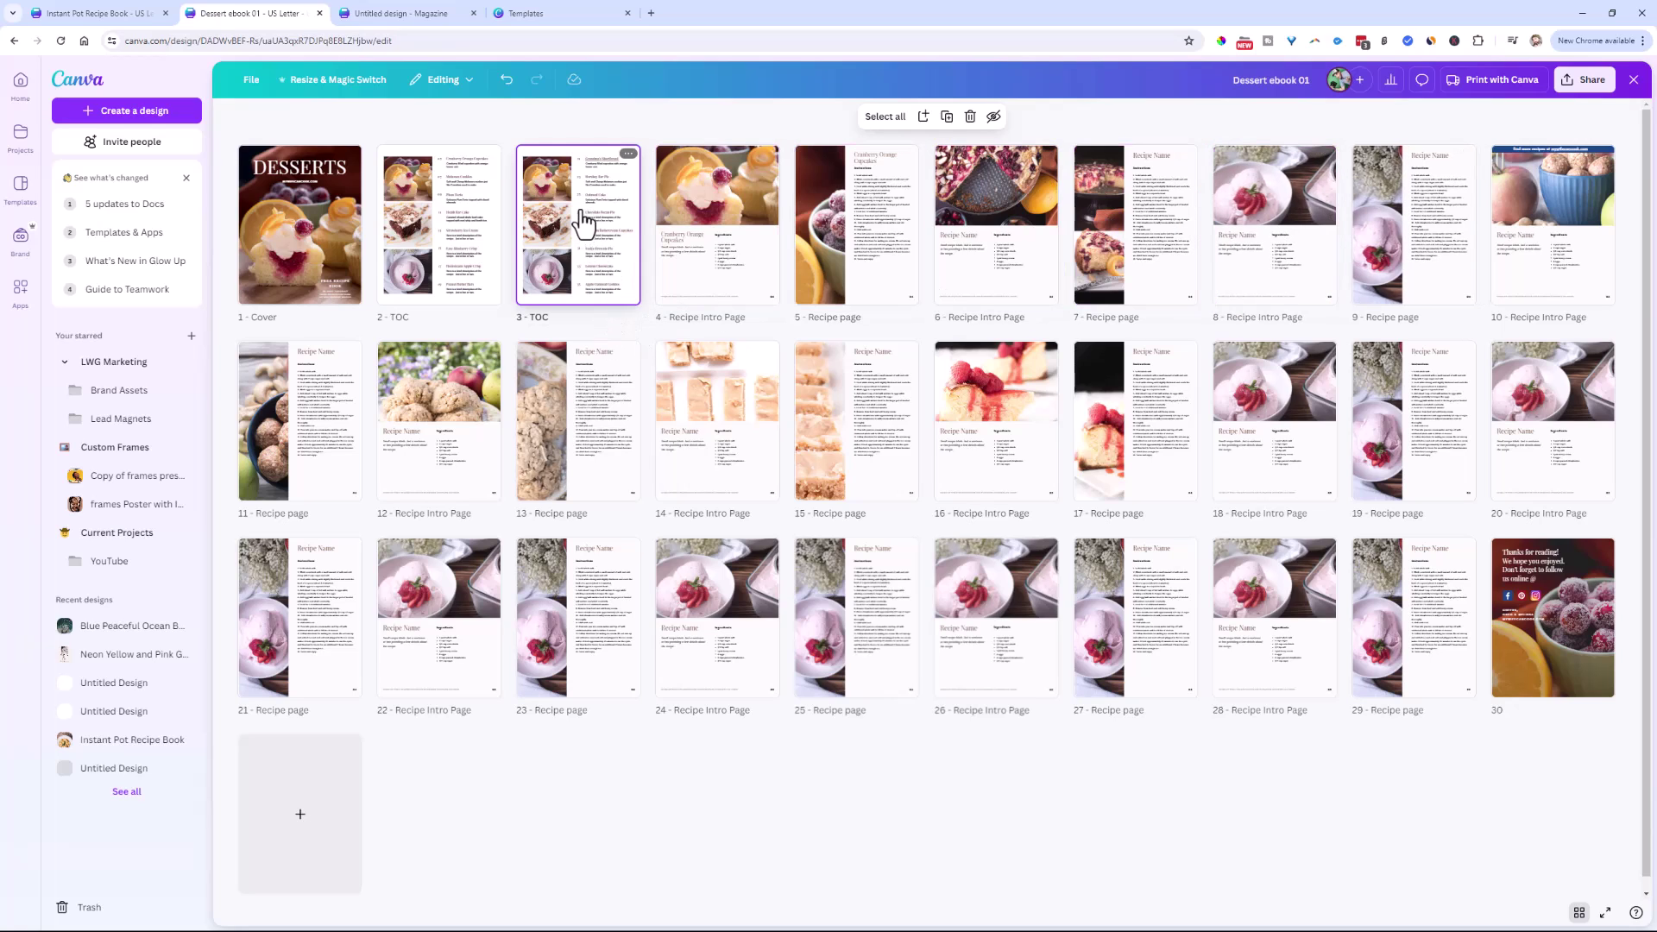
{"action": "left_click", "coordinate": [711, 440]}
{"action": "left_click", "coordinate": [825, 456], "text": "shift"}
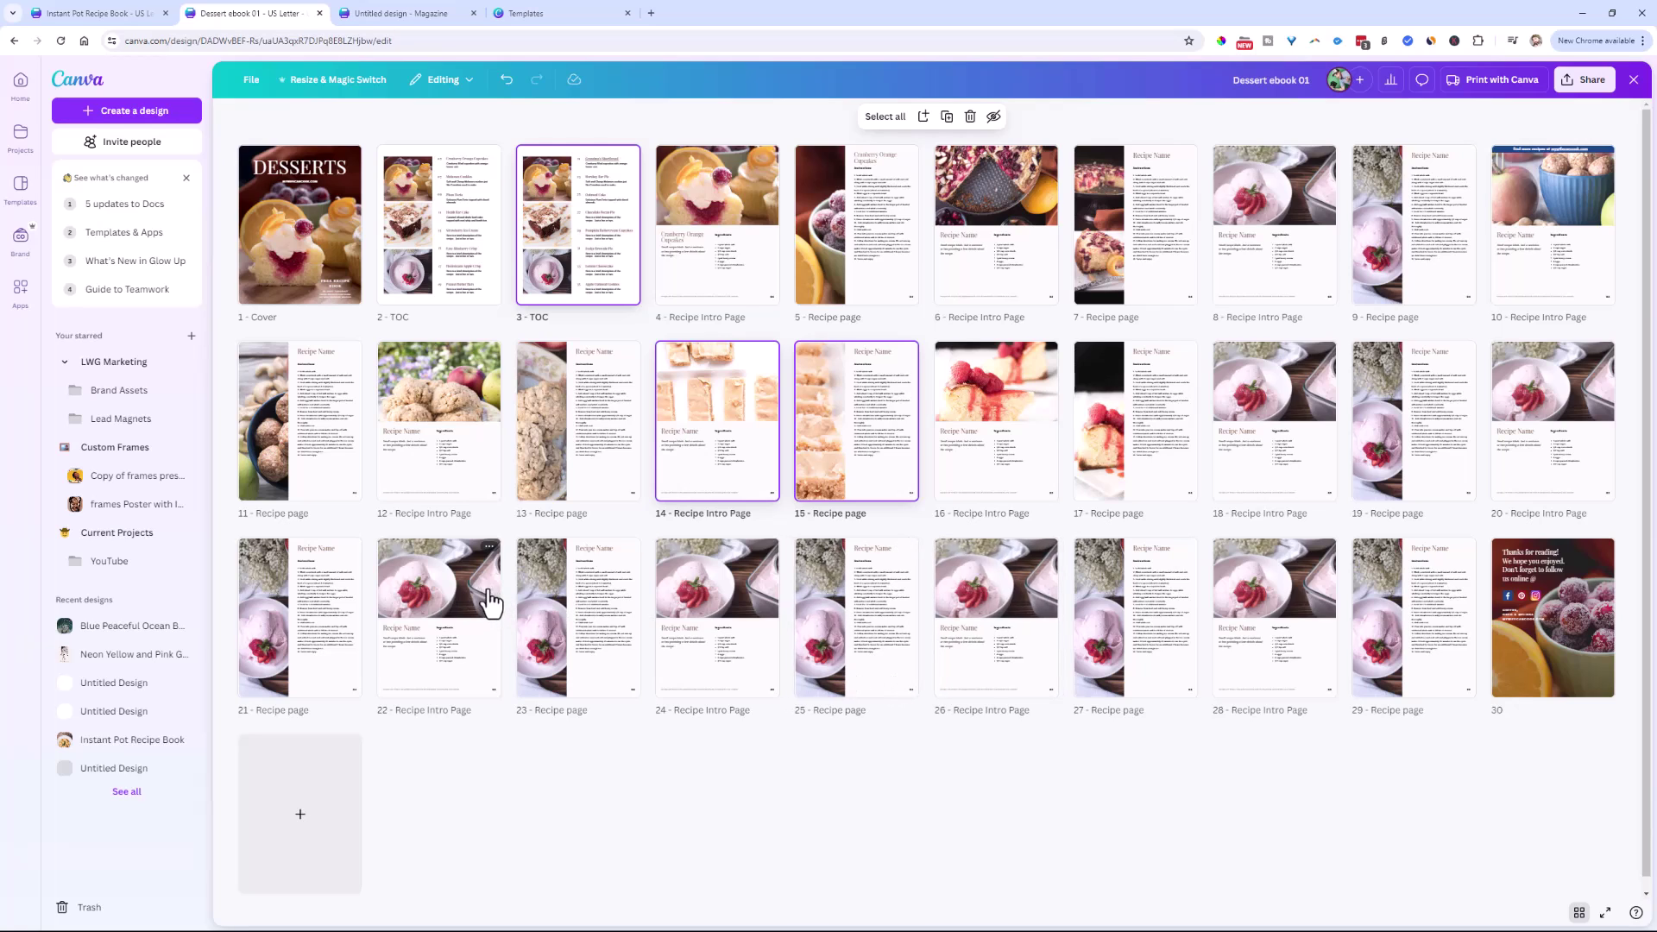
{"action": "left_click", "coordinate": [447, 458], "text": "shift"}
{"action": "left_click", "coordinate": [561, 472], "text": "shift"}
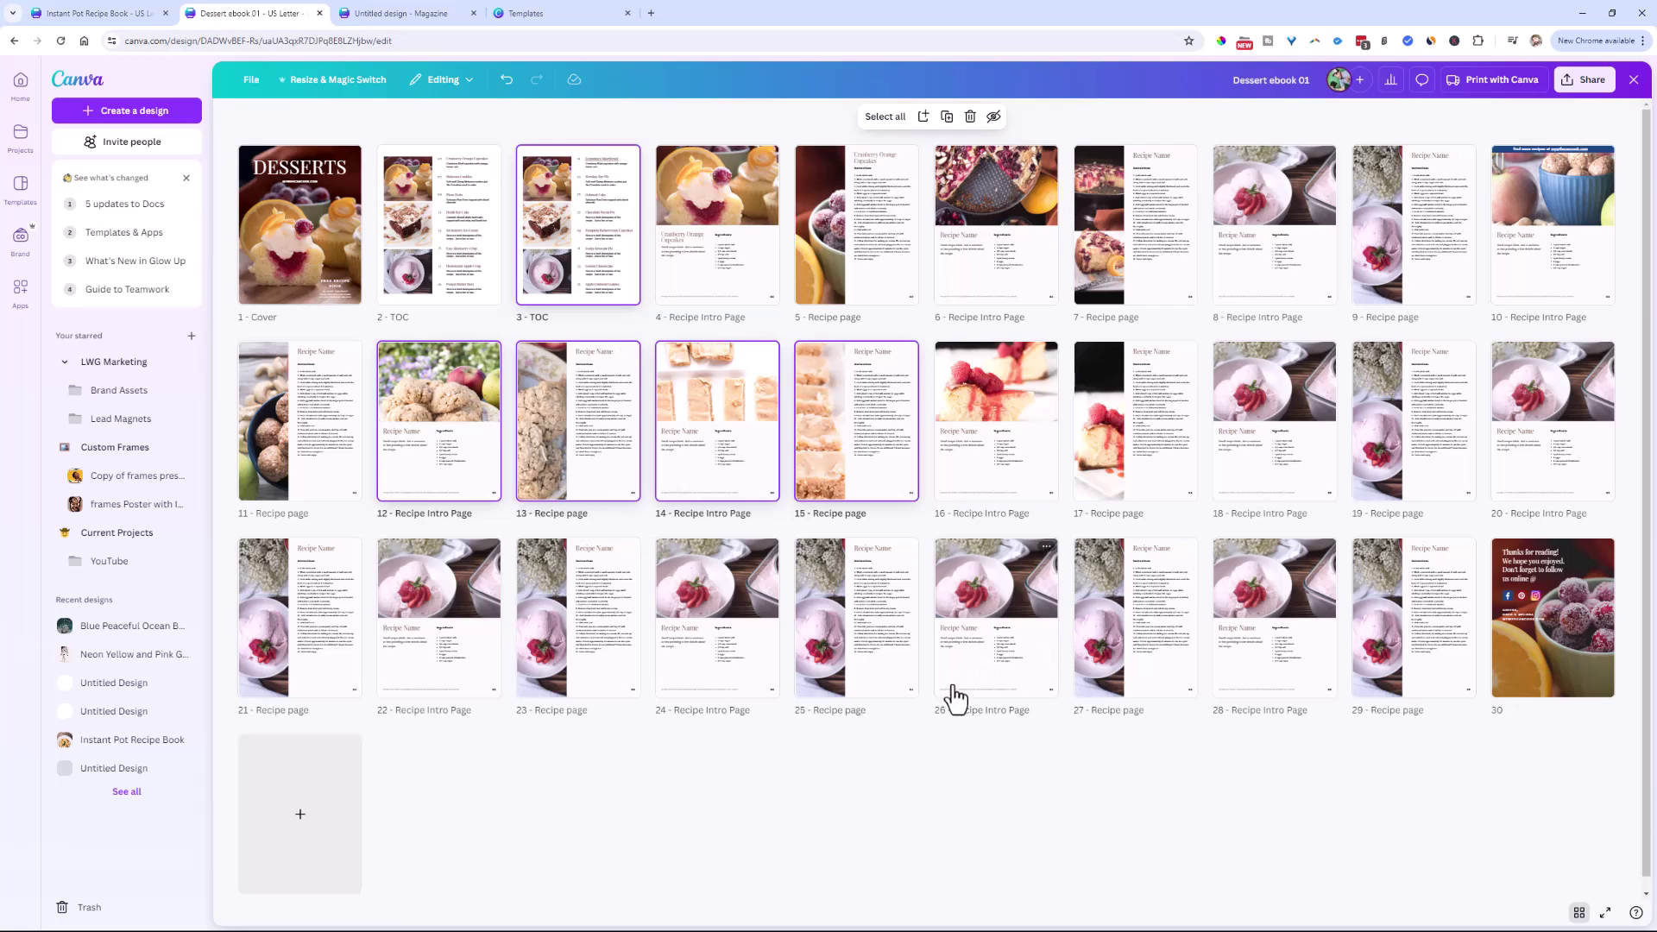
{"action": "left_click", "coordinate": [997, 660], "text": "shift"}
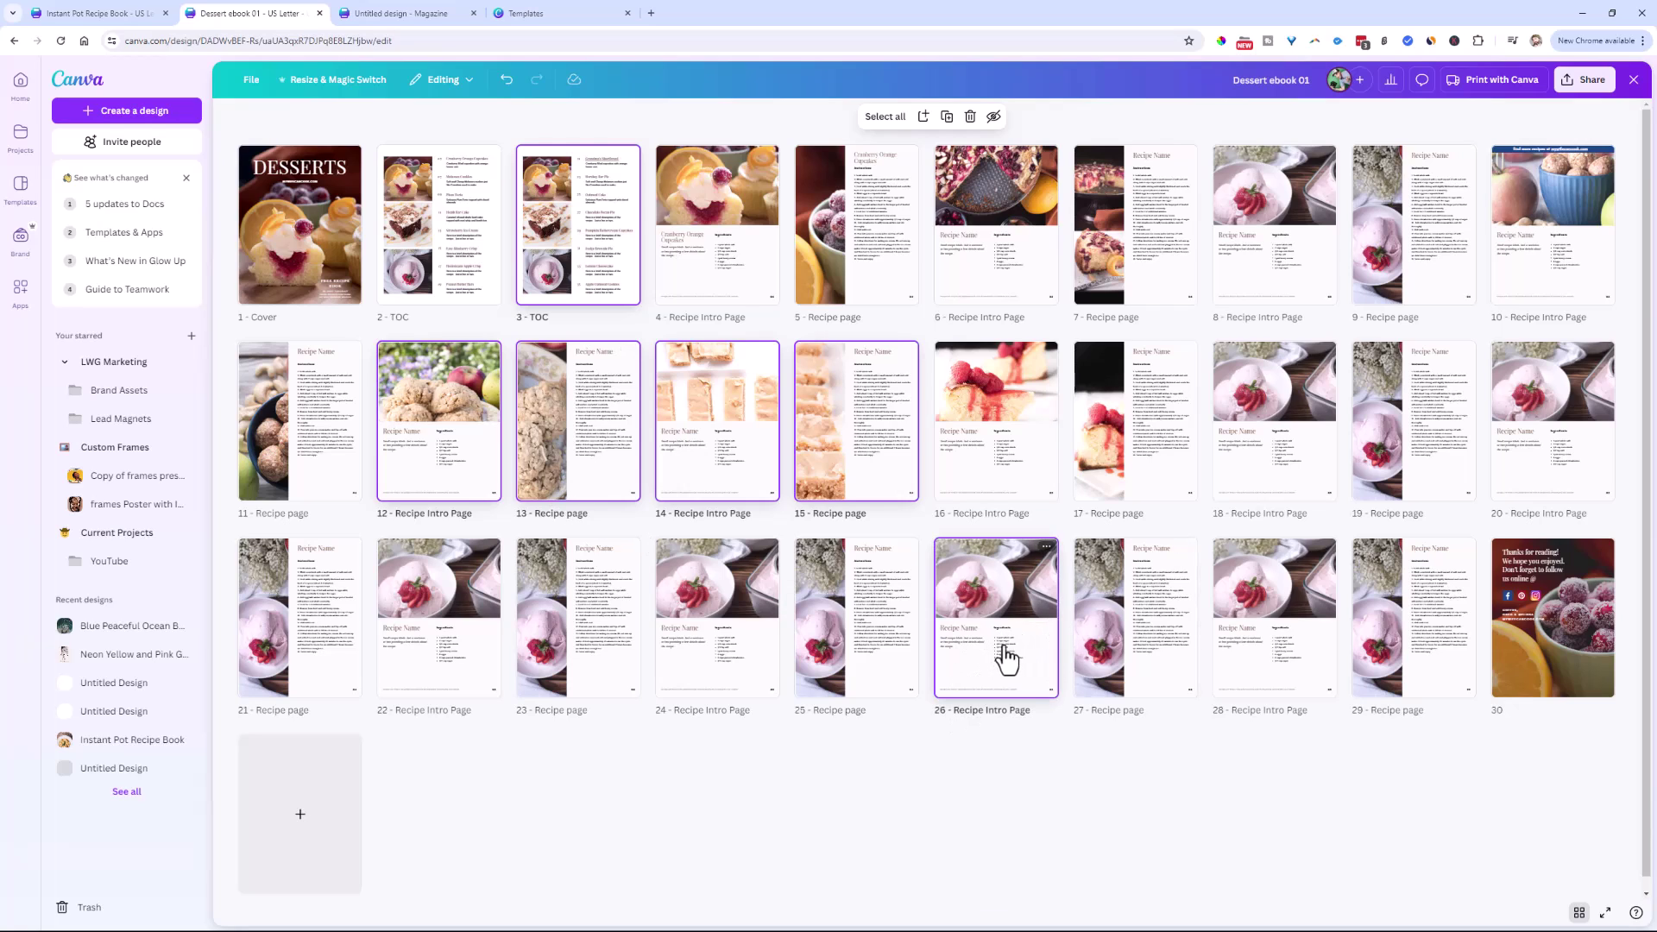
{"action": "left_click", "coordinate": [1115, 662], "text": "shift"}
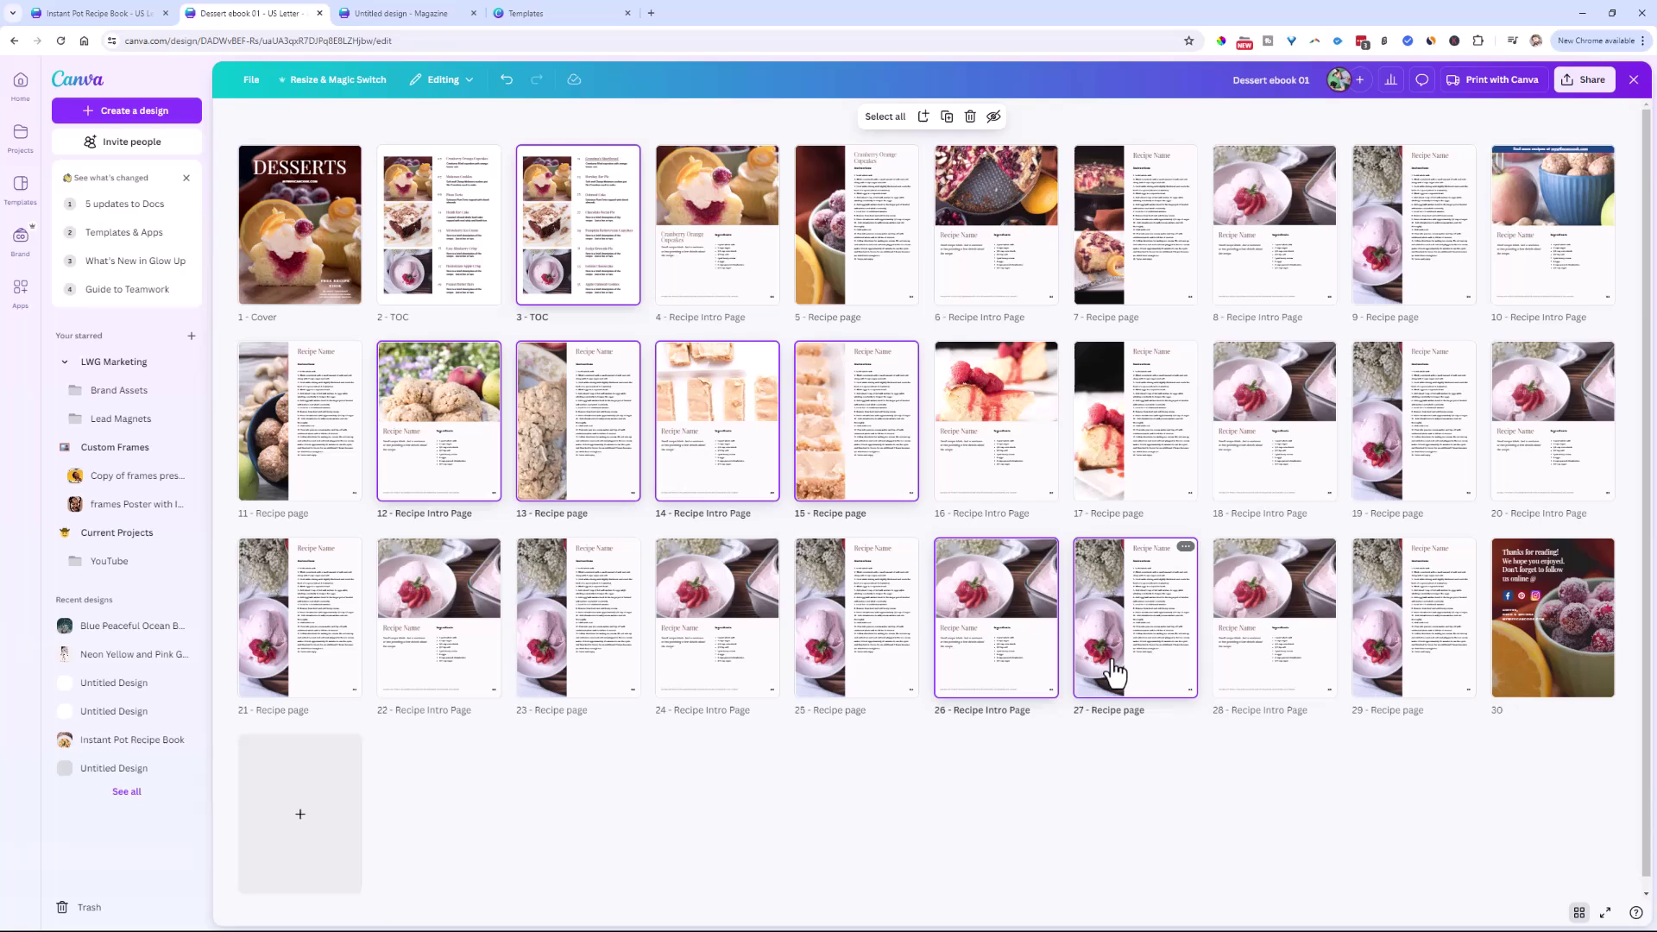
{"action": "right_click", "coordinate": [583, 246]}
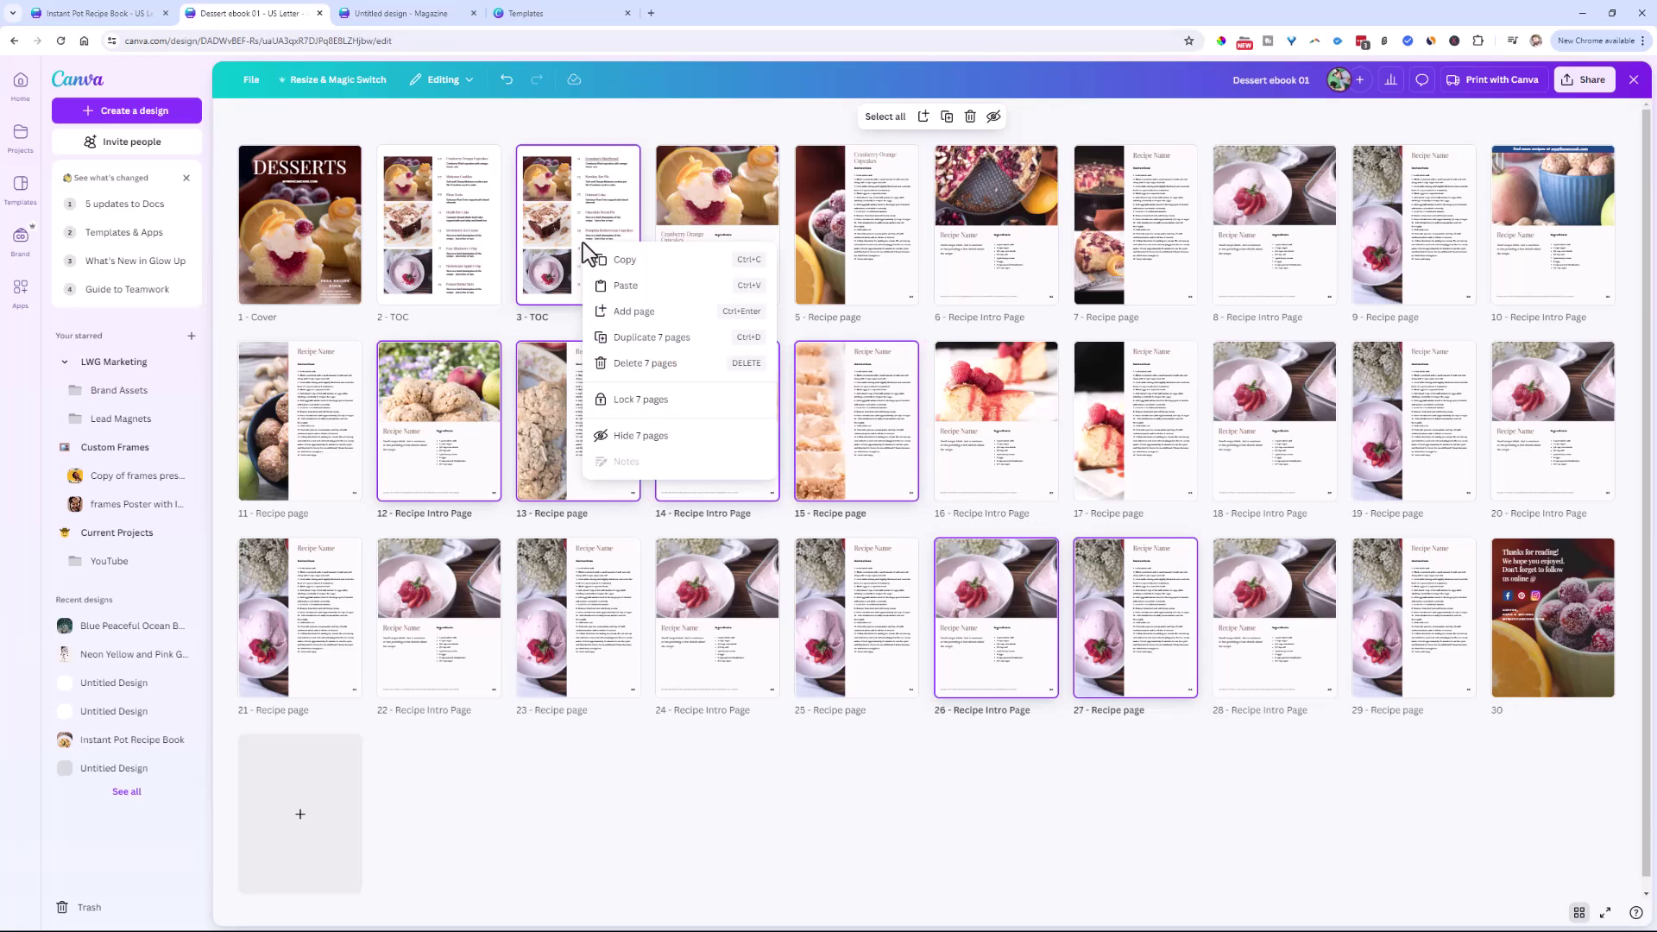
{"action": "left_click", "coordinate": [621, 261]}
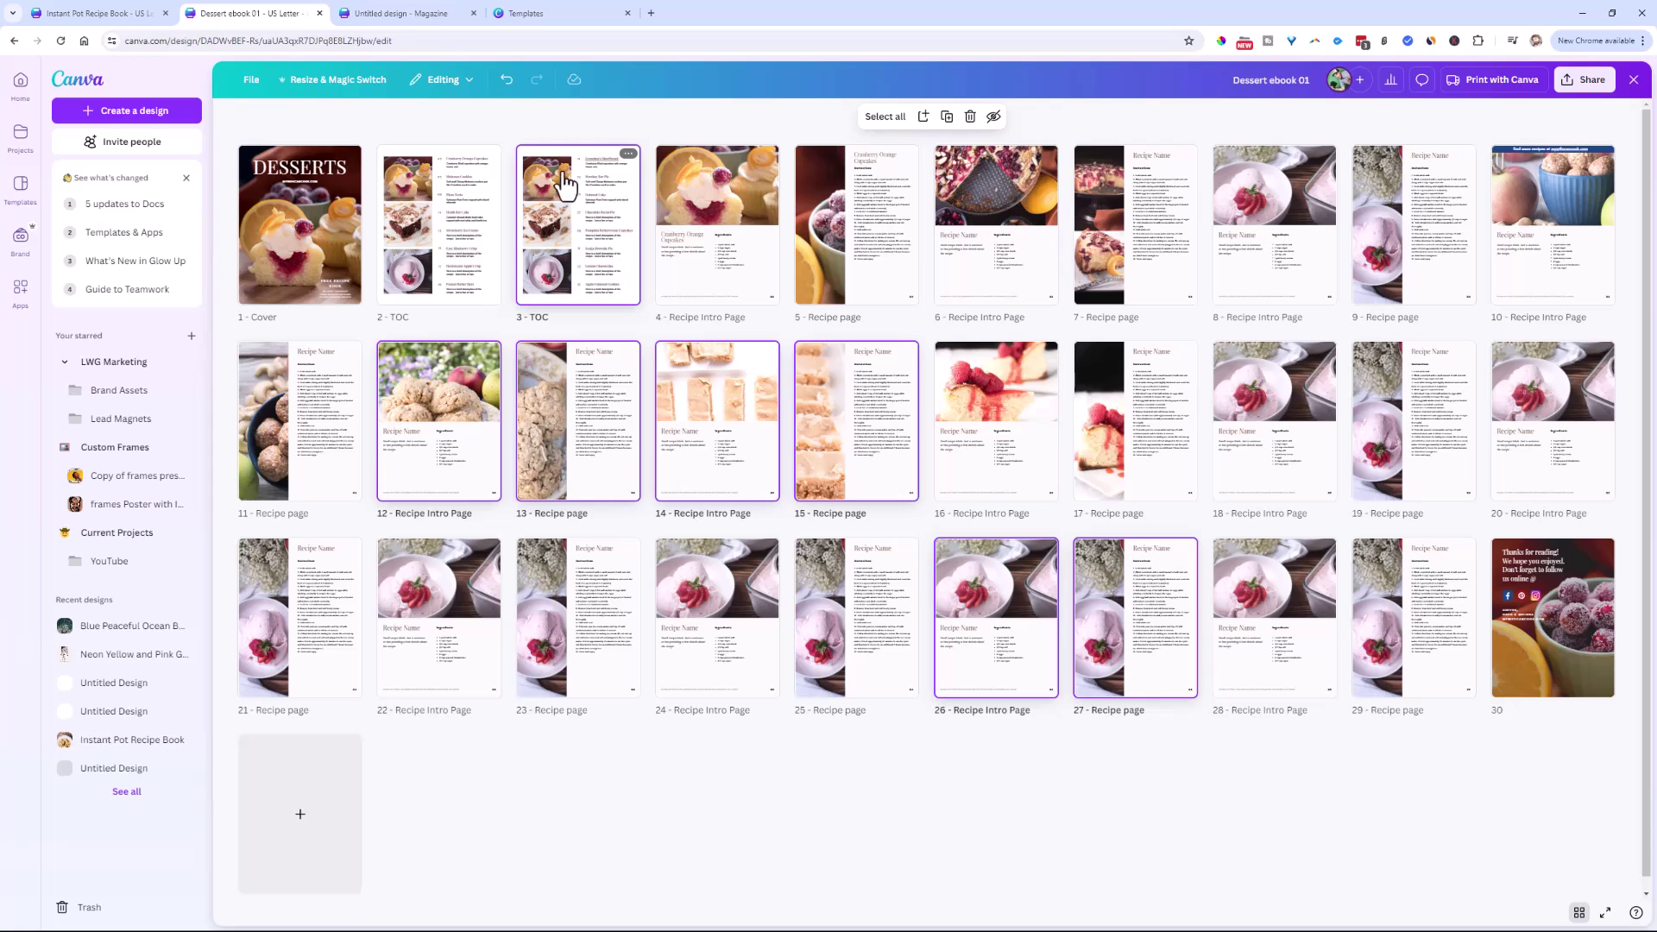
Step: Switch to the untitled magazine design and delete the leftover text elements from its page
{"action": "left_click", "coordinate": [432, 13]}
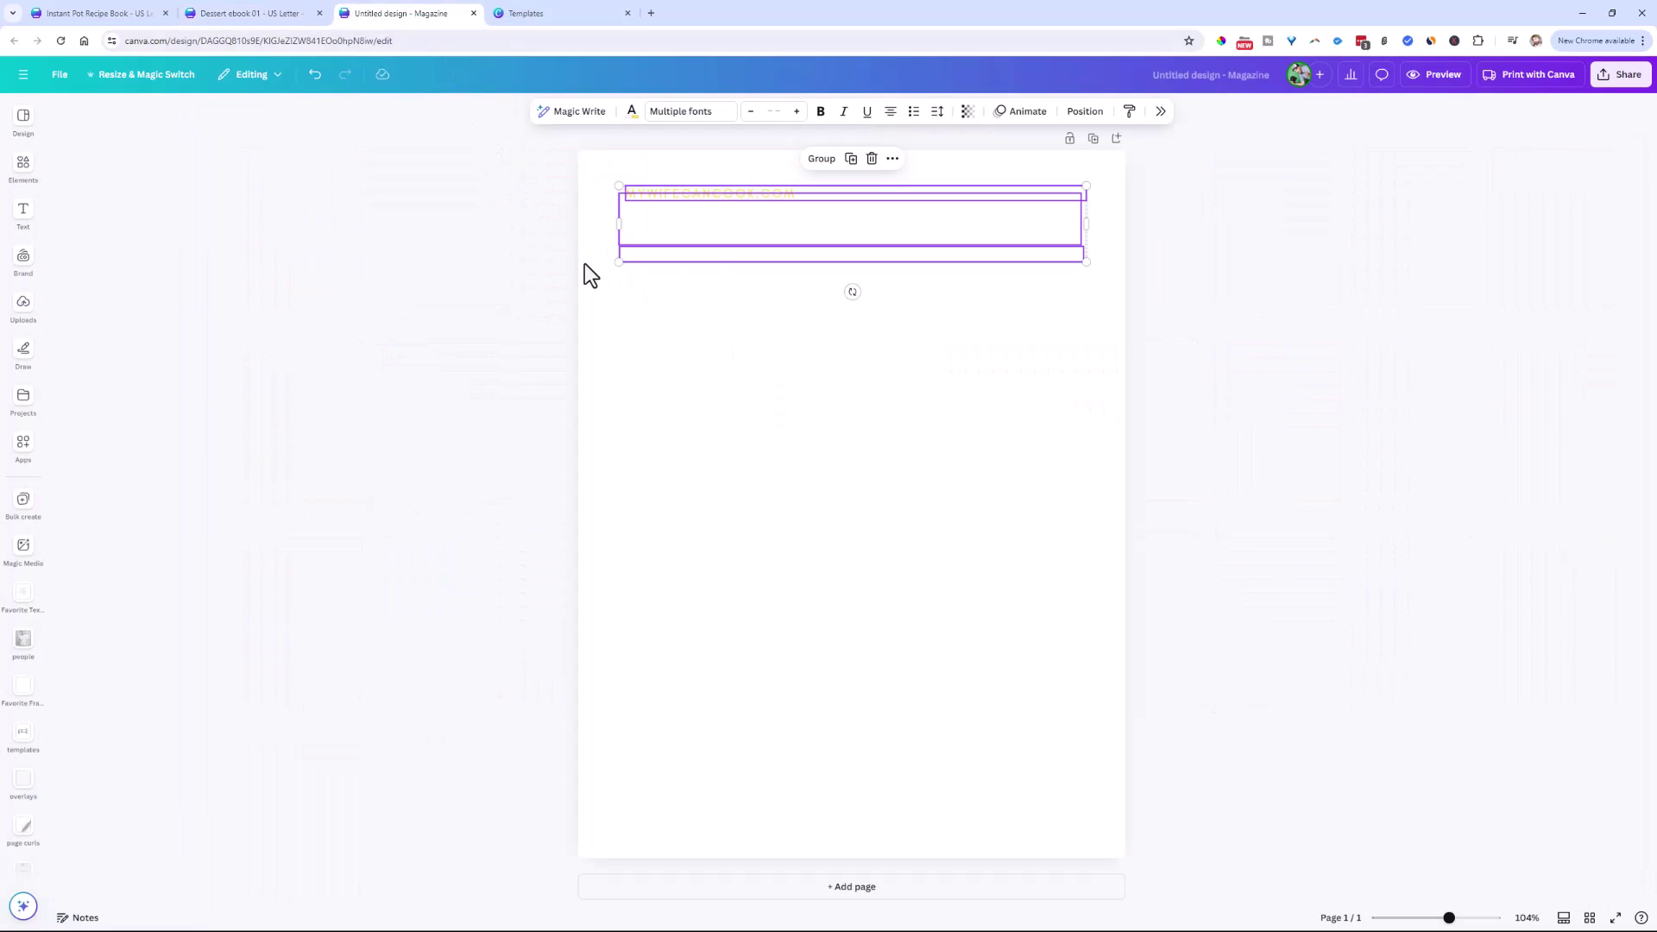
{"action": "left_click", "coordinate": [687, 356]}
{"action": "left_click_drag", "start_coordinate": [561, 178], "coordinate": [925, 340]}
{"action": "key", "text": "Delete"}
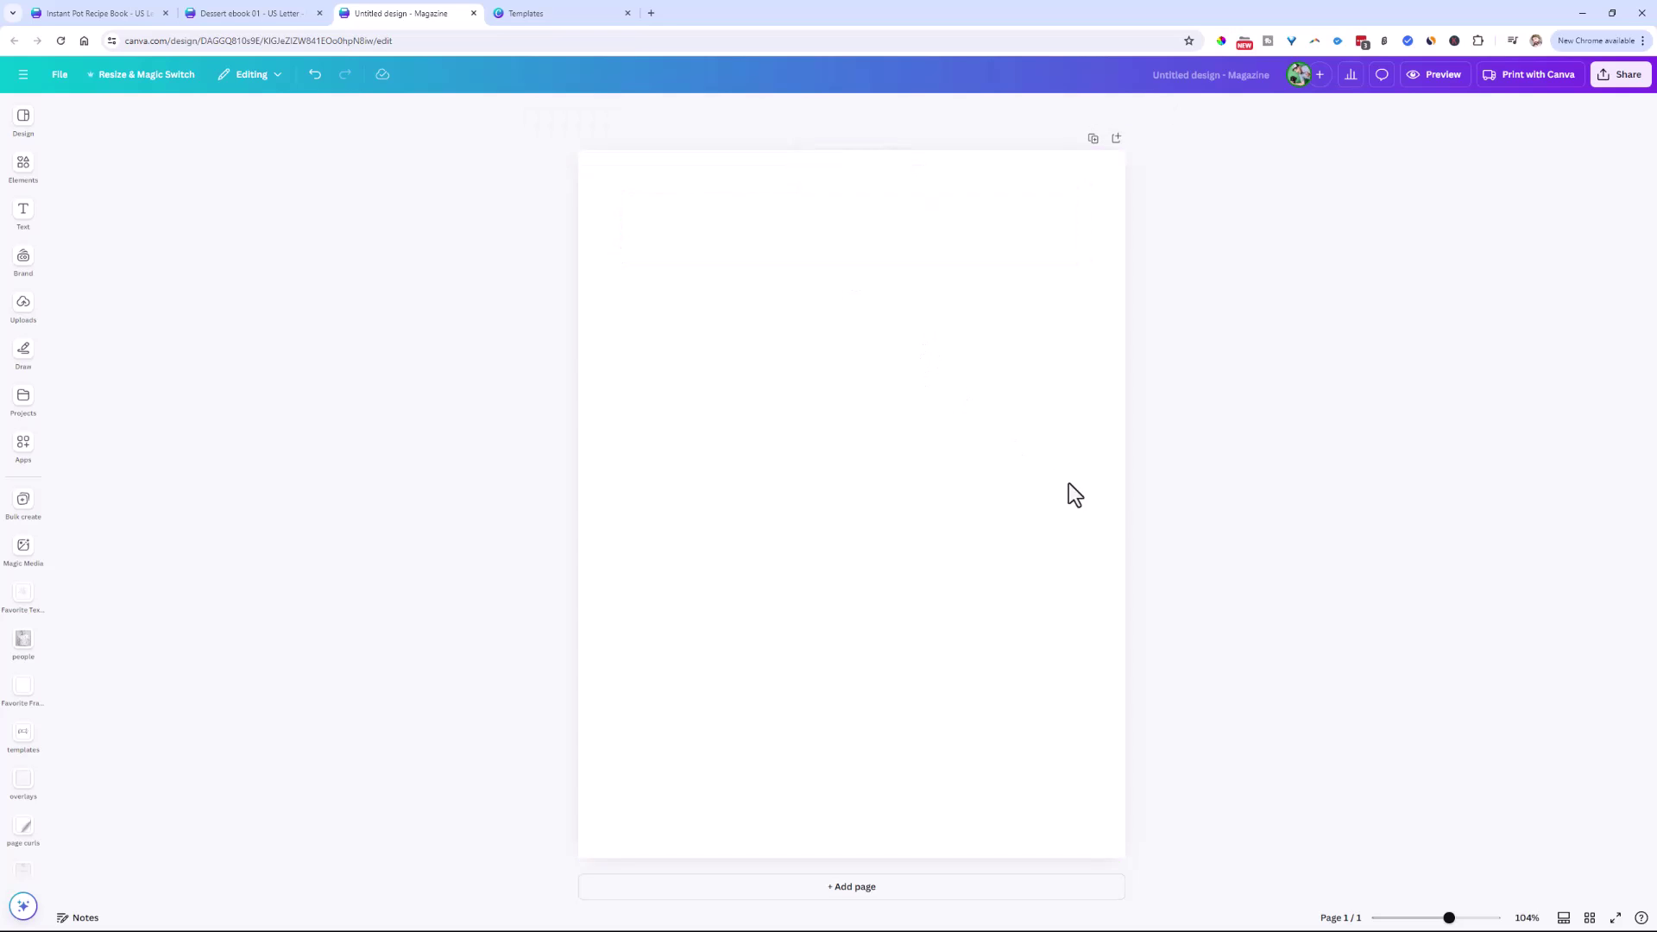
Step: Show the magazine design in grid view and paste the copied dessert ebook pages after blank page 1
{"action": "left_click", "coordinate": [1590, 917]}
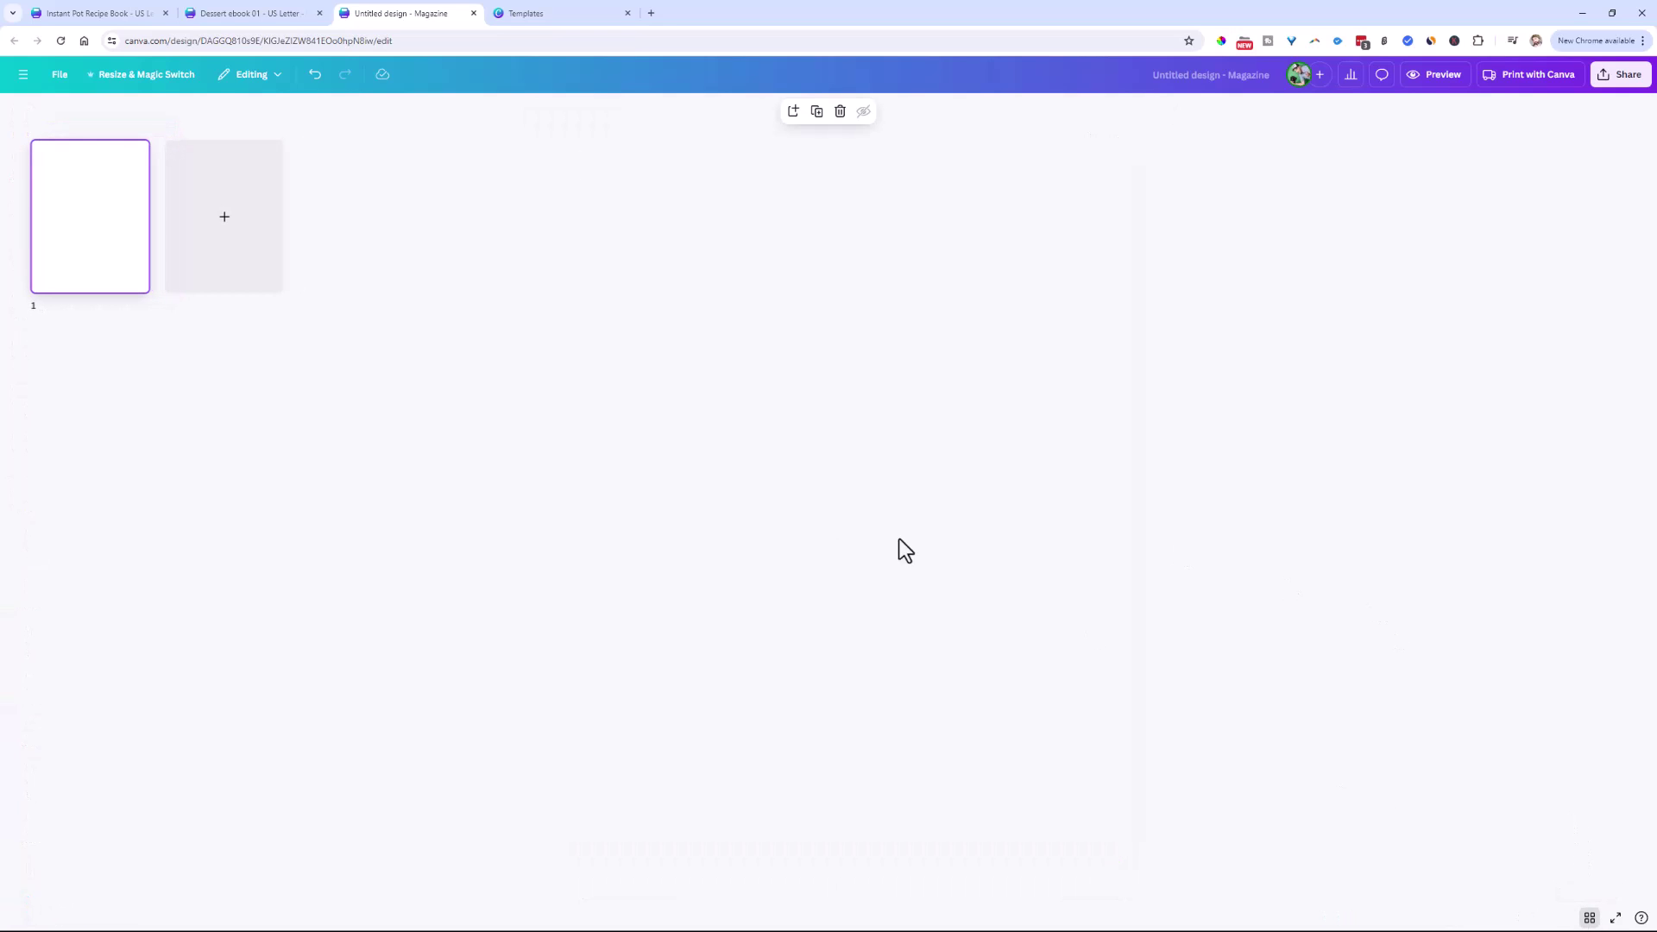
{"action": "right_click", "coordinate": [108, 244]}
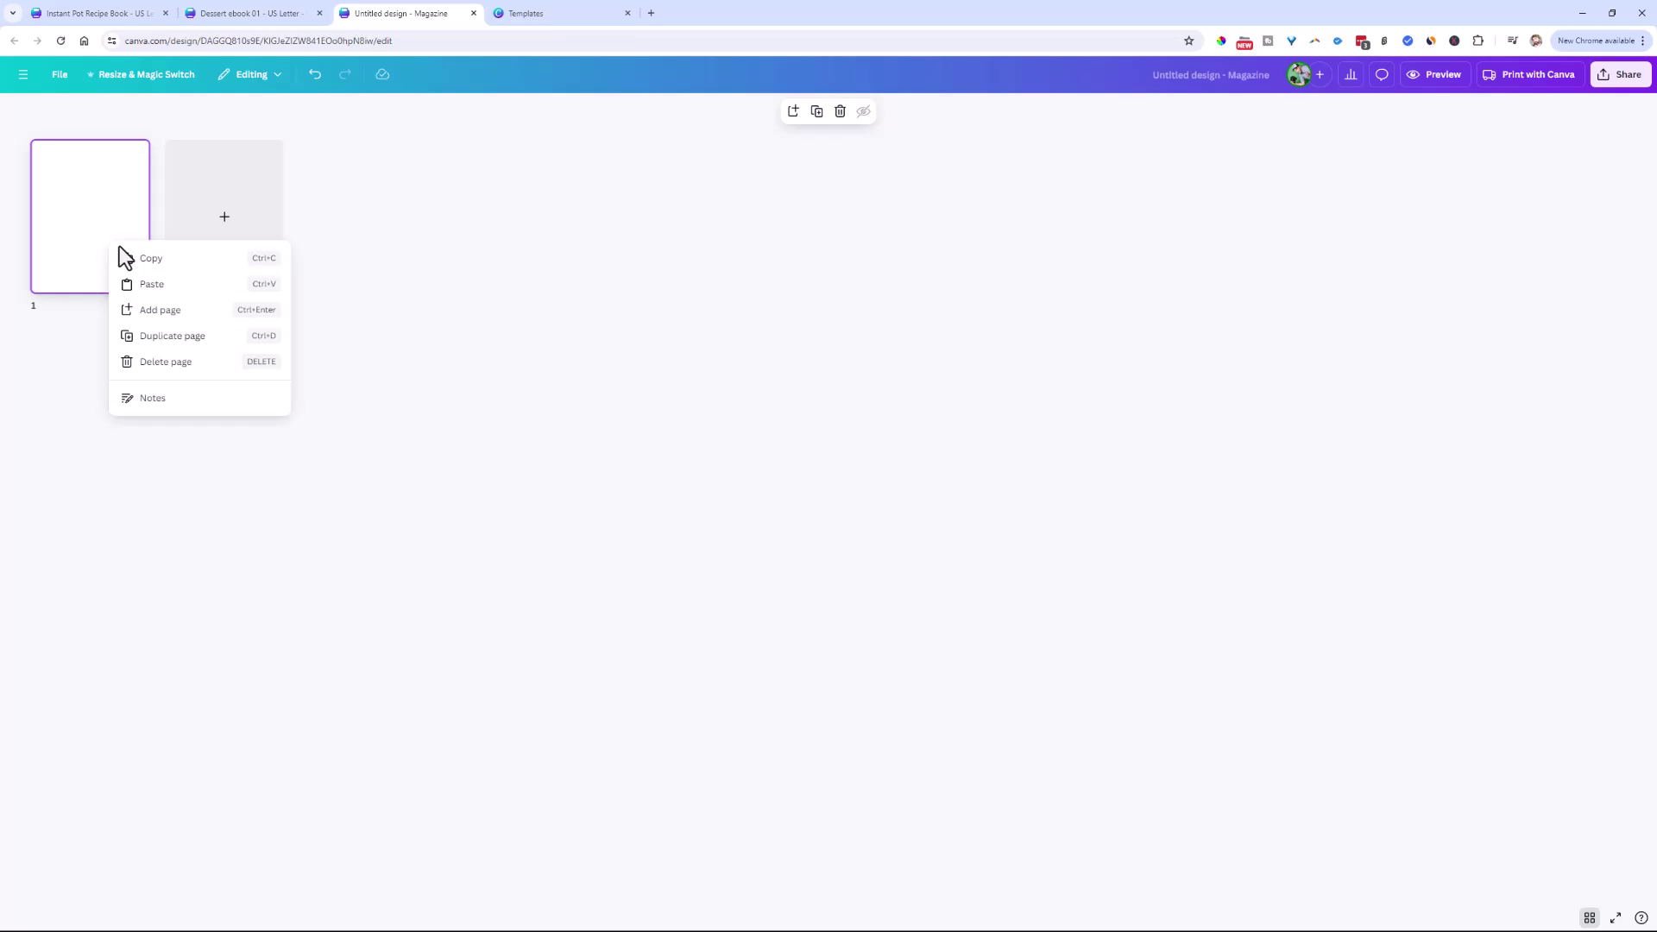
{"action": "left_click", "coordinate": [164, 296]}
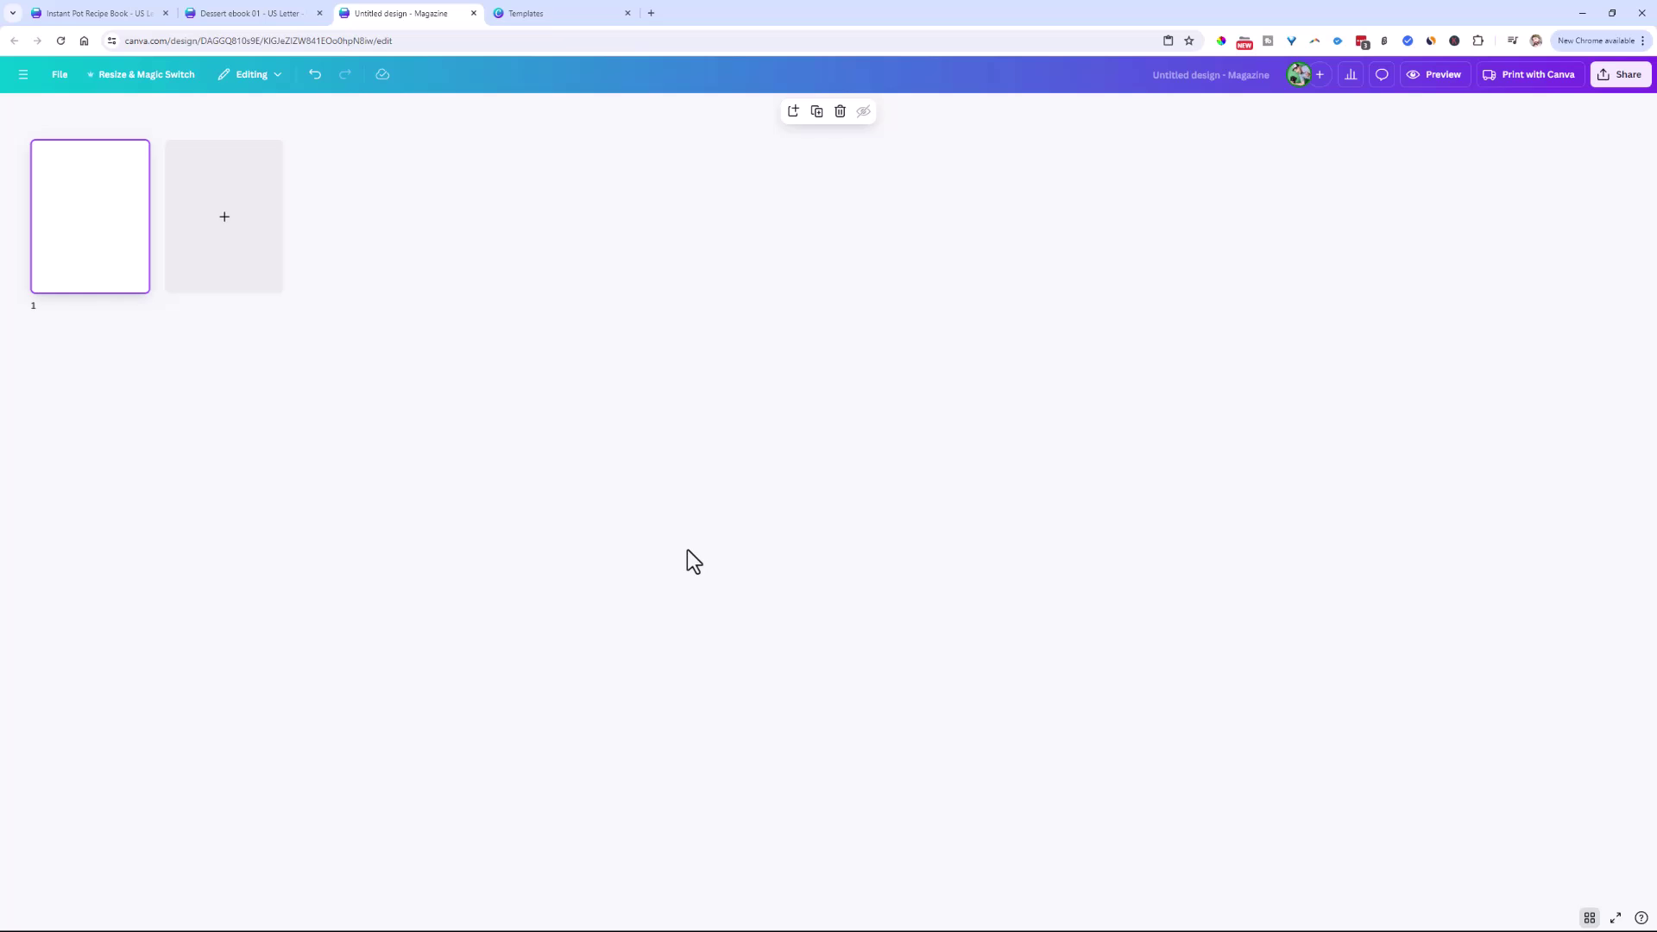
{"action": "right_click", "coordinate": [109, 258]}
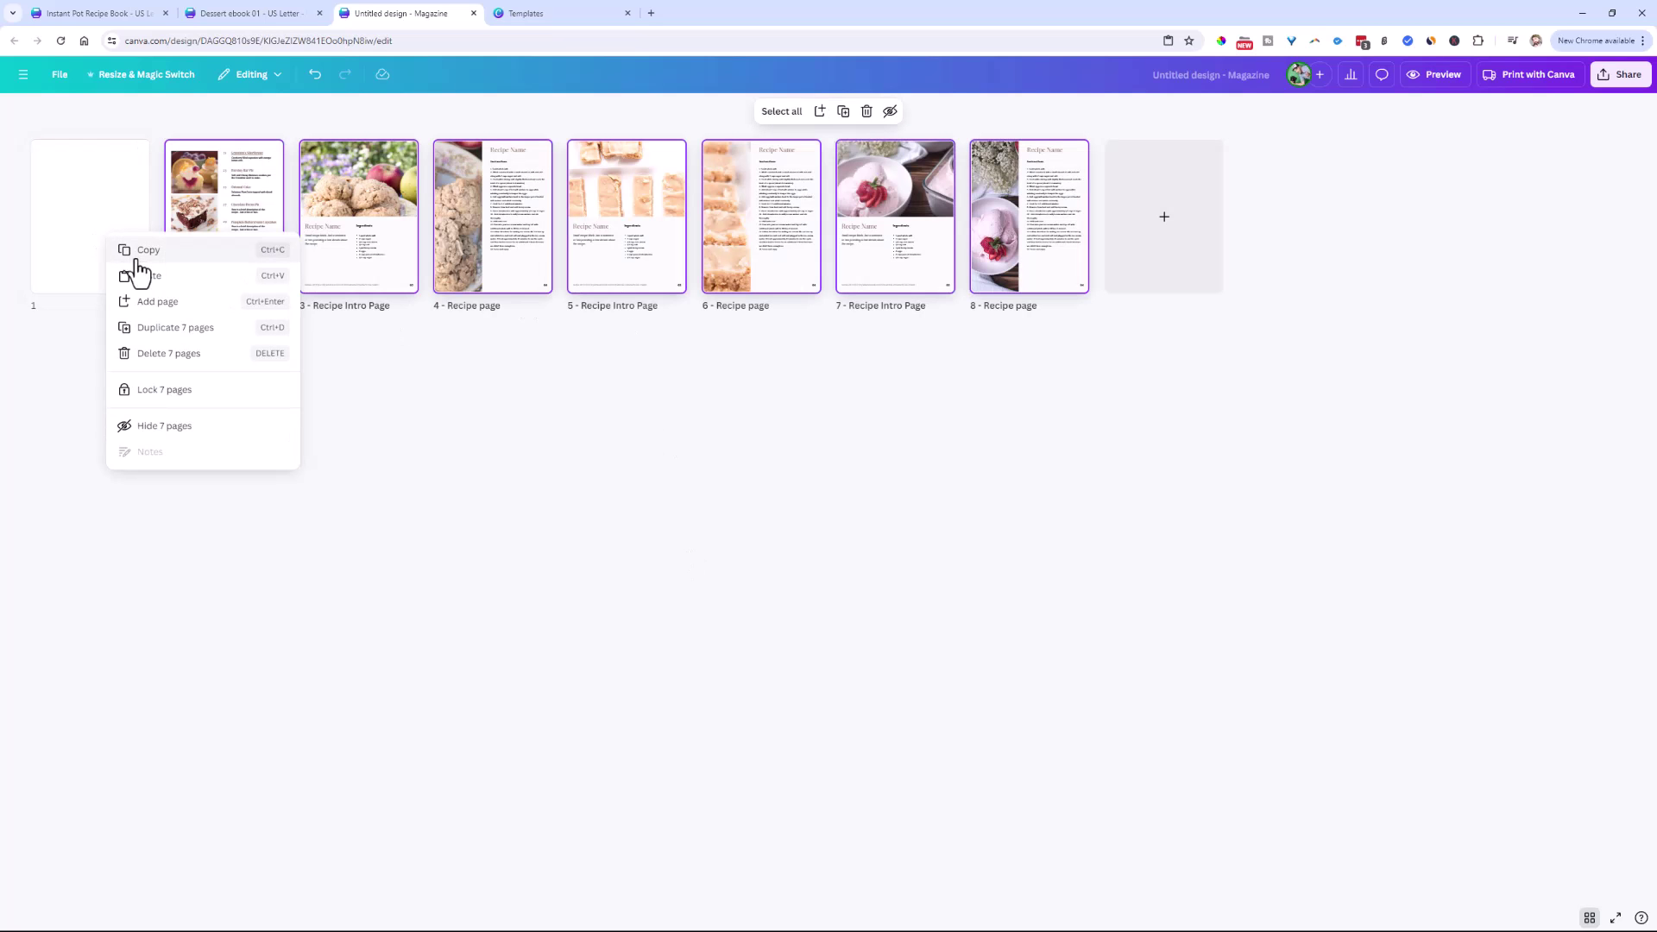
{"action": "left_click", "coordinate": [764, 387]}
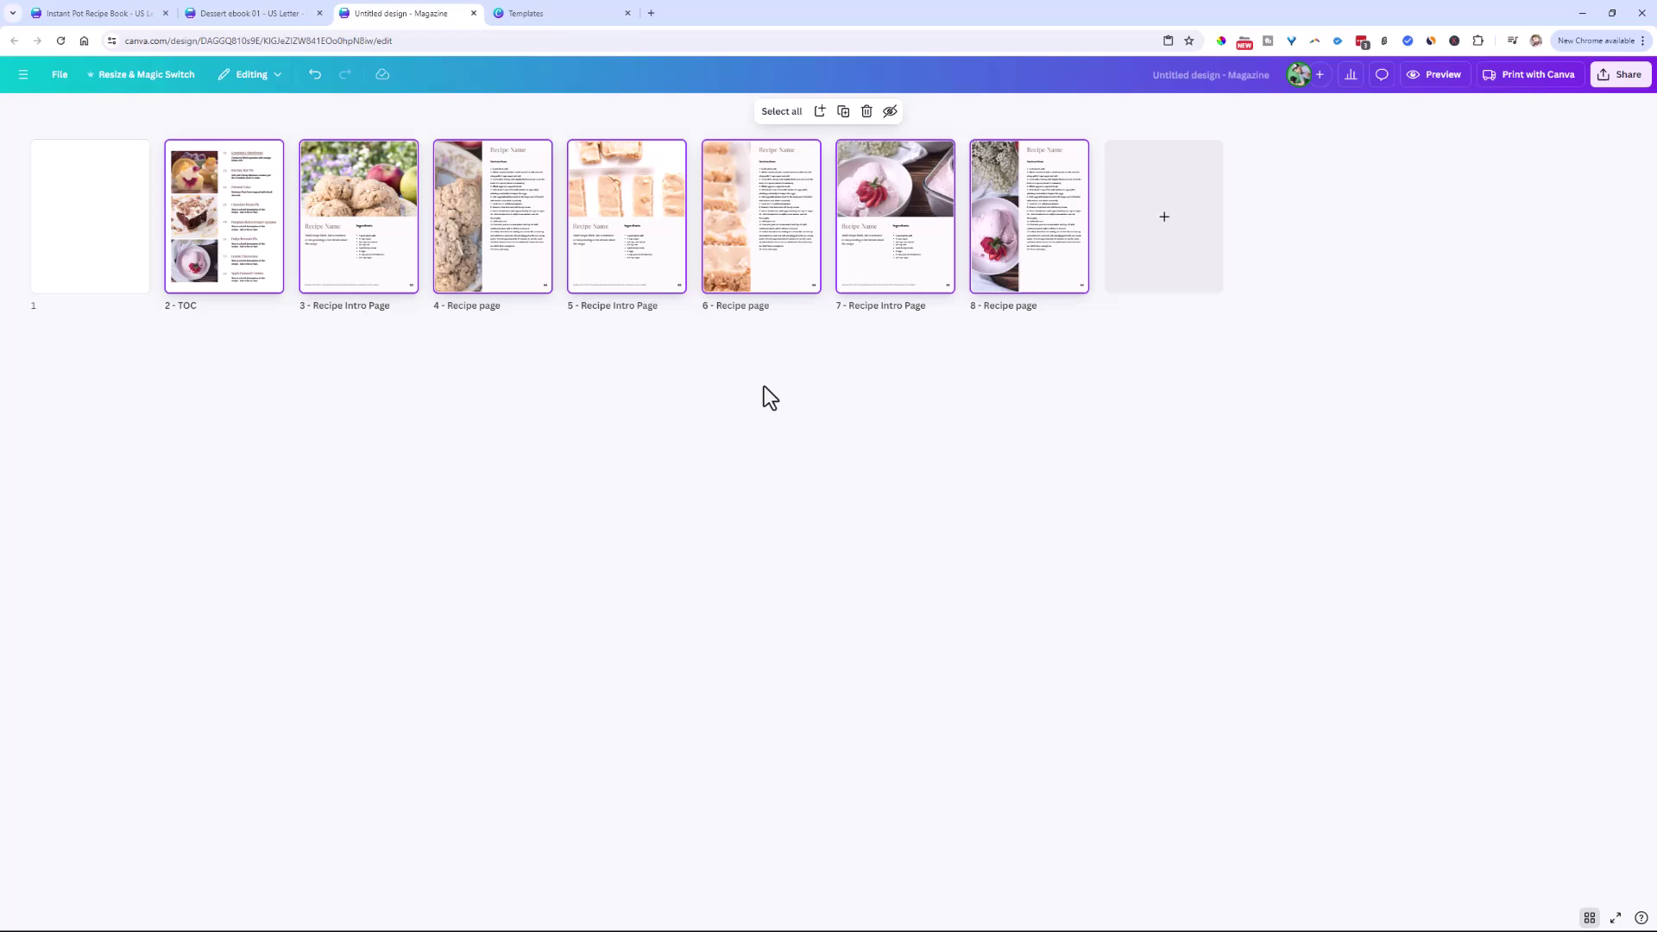
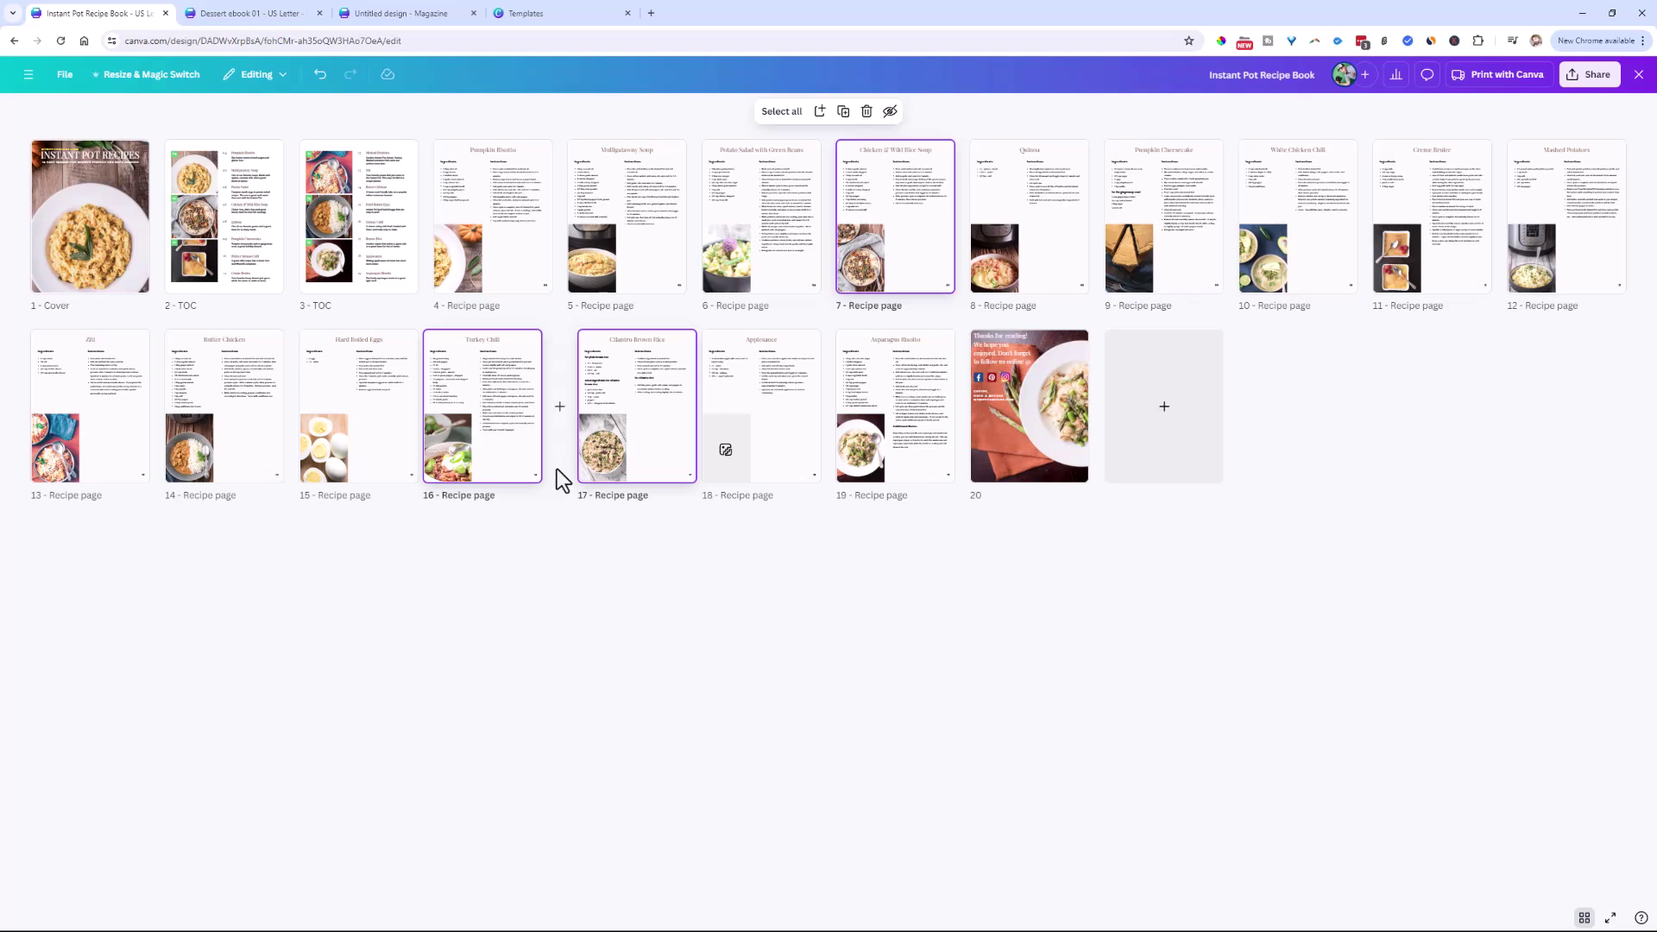
Step: Paste the three recipe pages copied from the Instant Pot Recipe Book after page 4 of the magazine design
{"action": "left_click", "coordinate": [364, 22]}
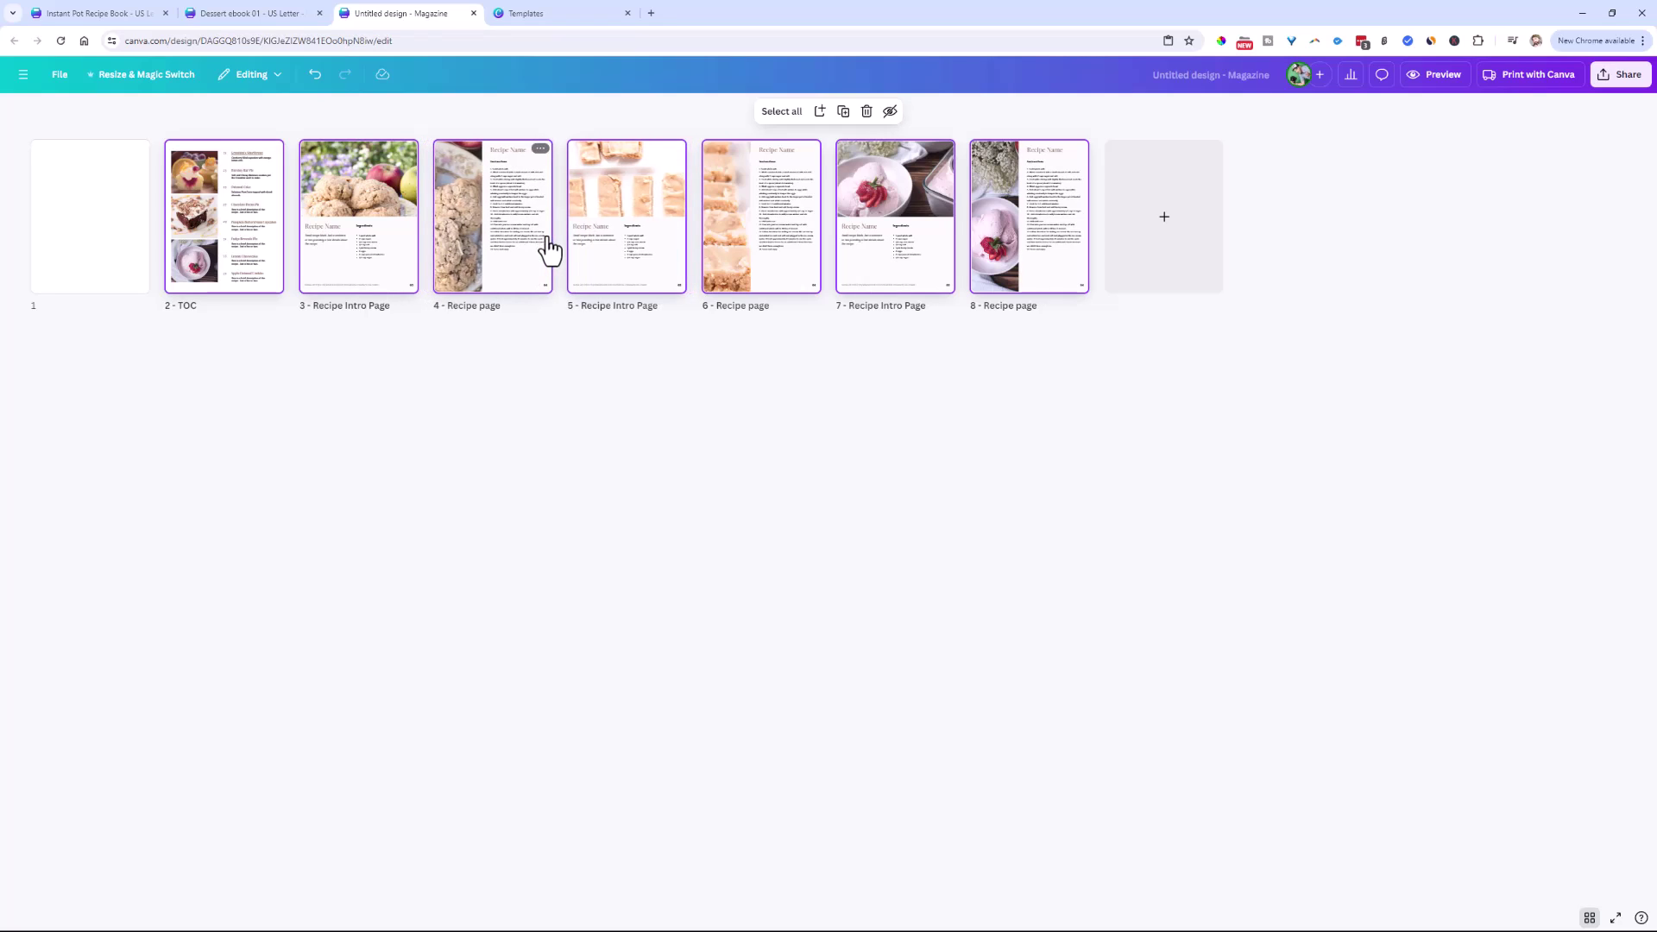
{"action": "left_click", "coordinate": [511, 271]}
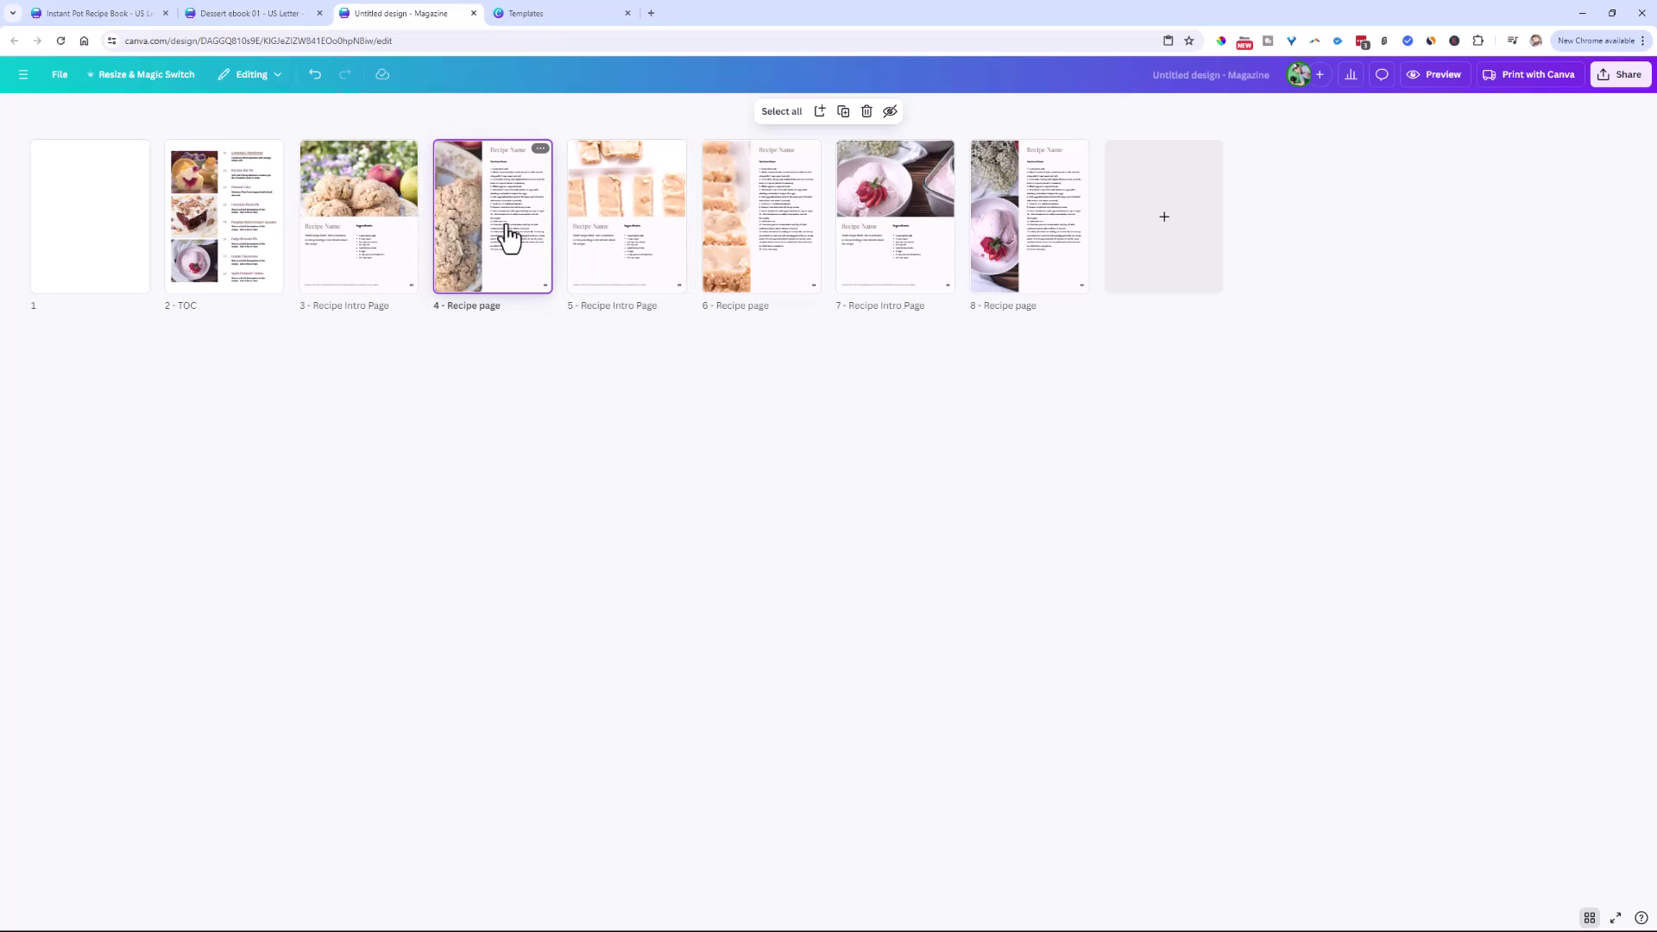
{"action": "key", "text": "ctrl+v"}
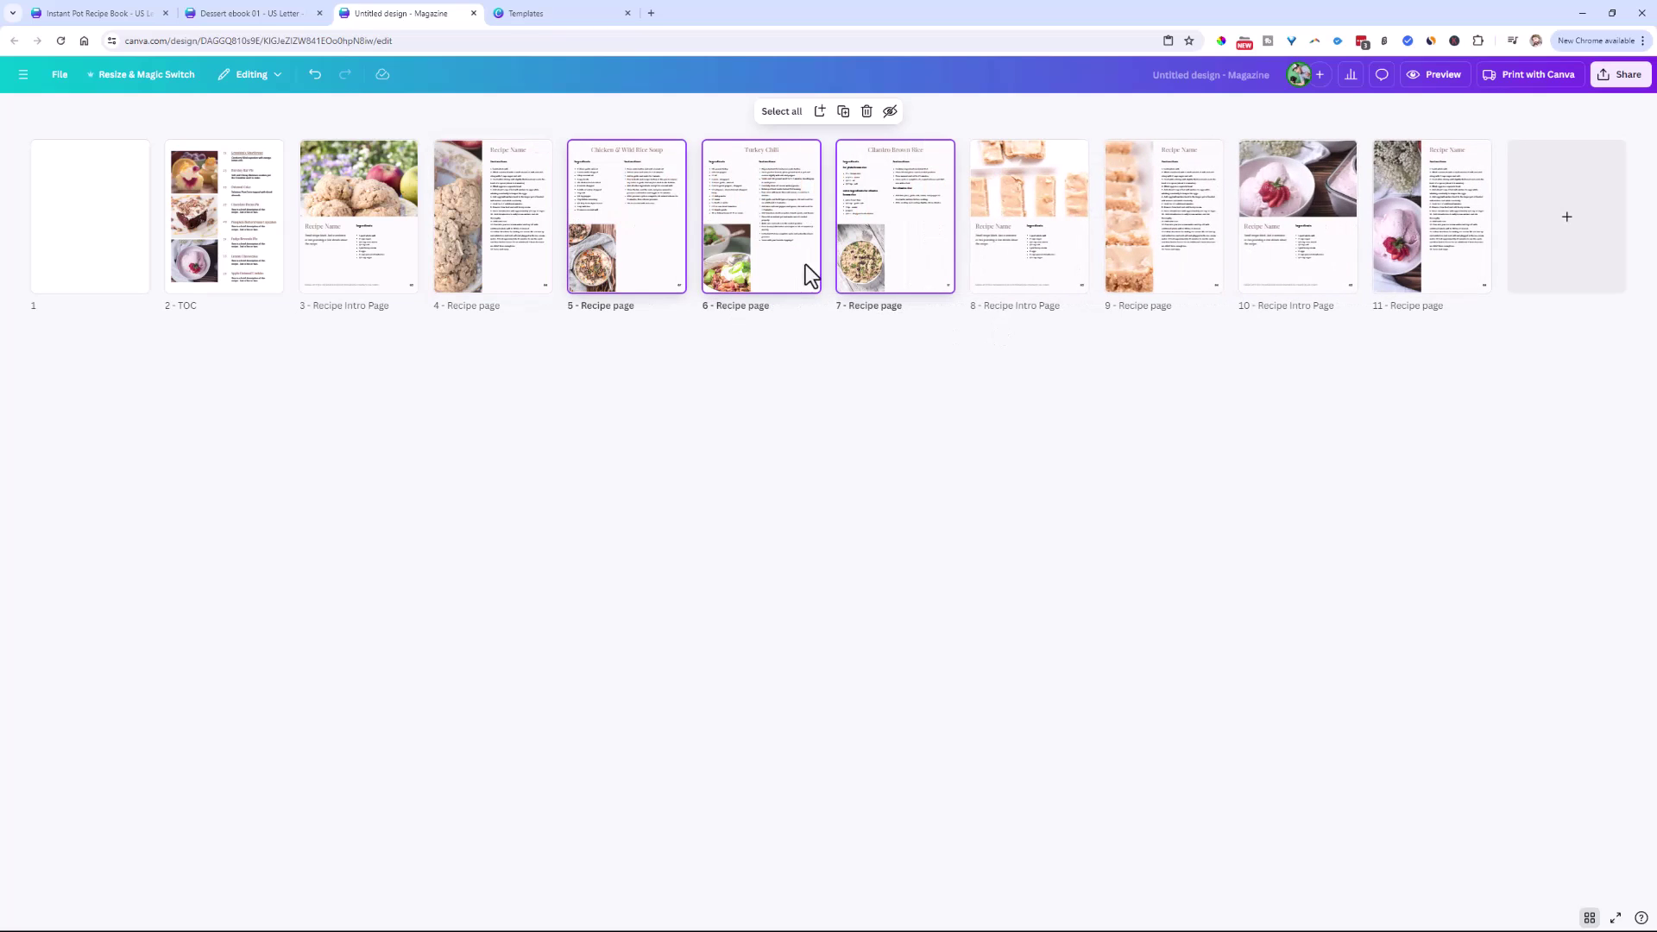
{"action": "mouse_move", "coordinate": [1013, 259]}
{"action": "left_mouse_down"}
{"action": "mouse_move", "coordinate": [858, 267]}
{"action": "mouse_move", "coordinate": [978, 263]}
{"action": "mouse_move", "coordinate": [873, 285]}
{"action": "mouse_move", "coordinate": [992, 253]}
{"action": "left_mouse_up"}
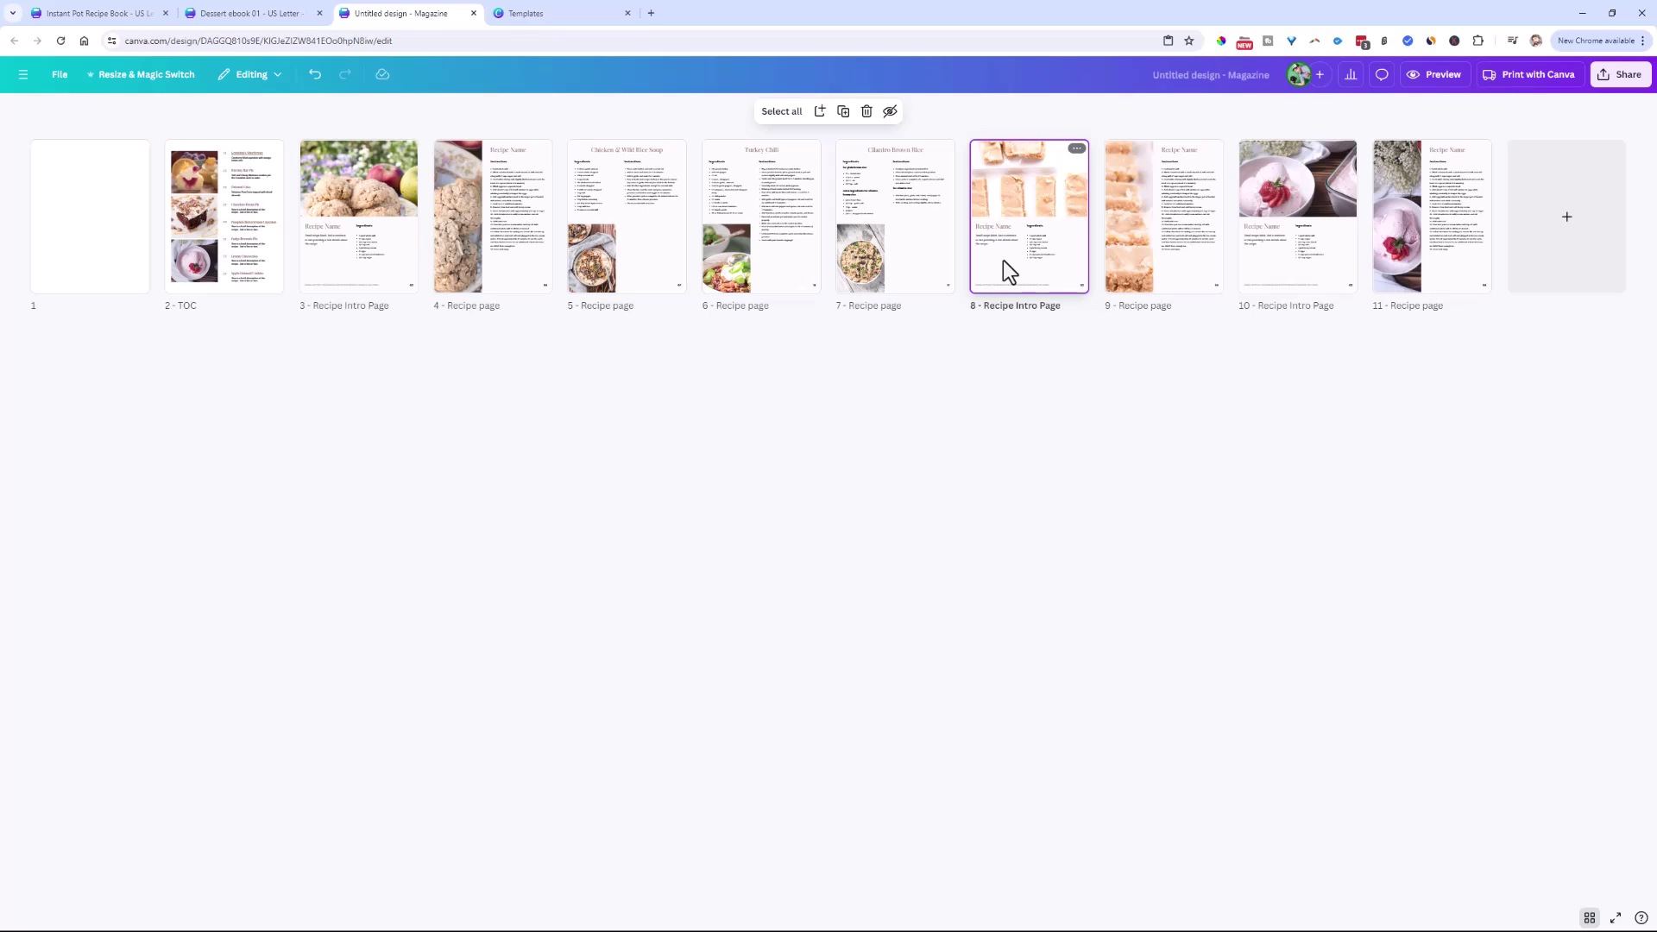
Step: Copy closing page 30 of Dessert ebook 01 to the end of the magazine design and delete its blank first page
{"action": "left_click", "coordinate": [285, 14]}
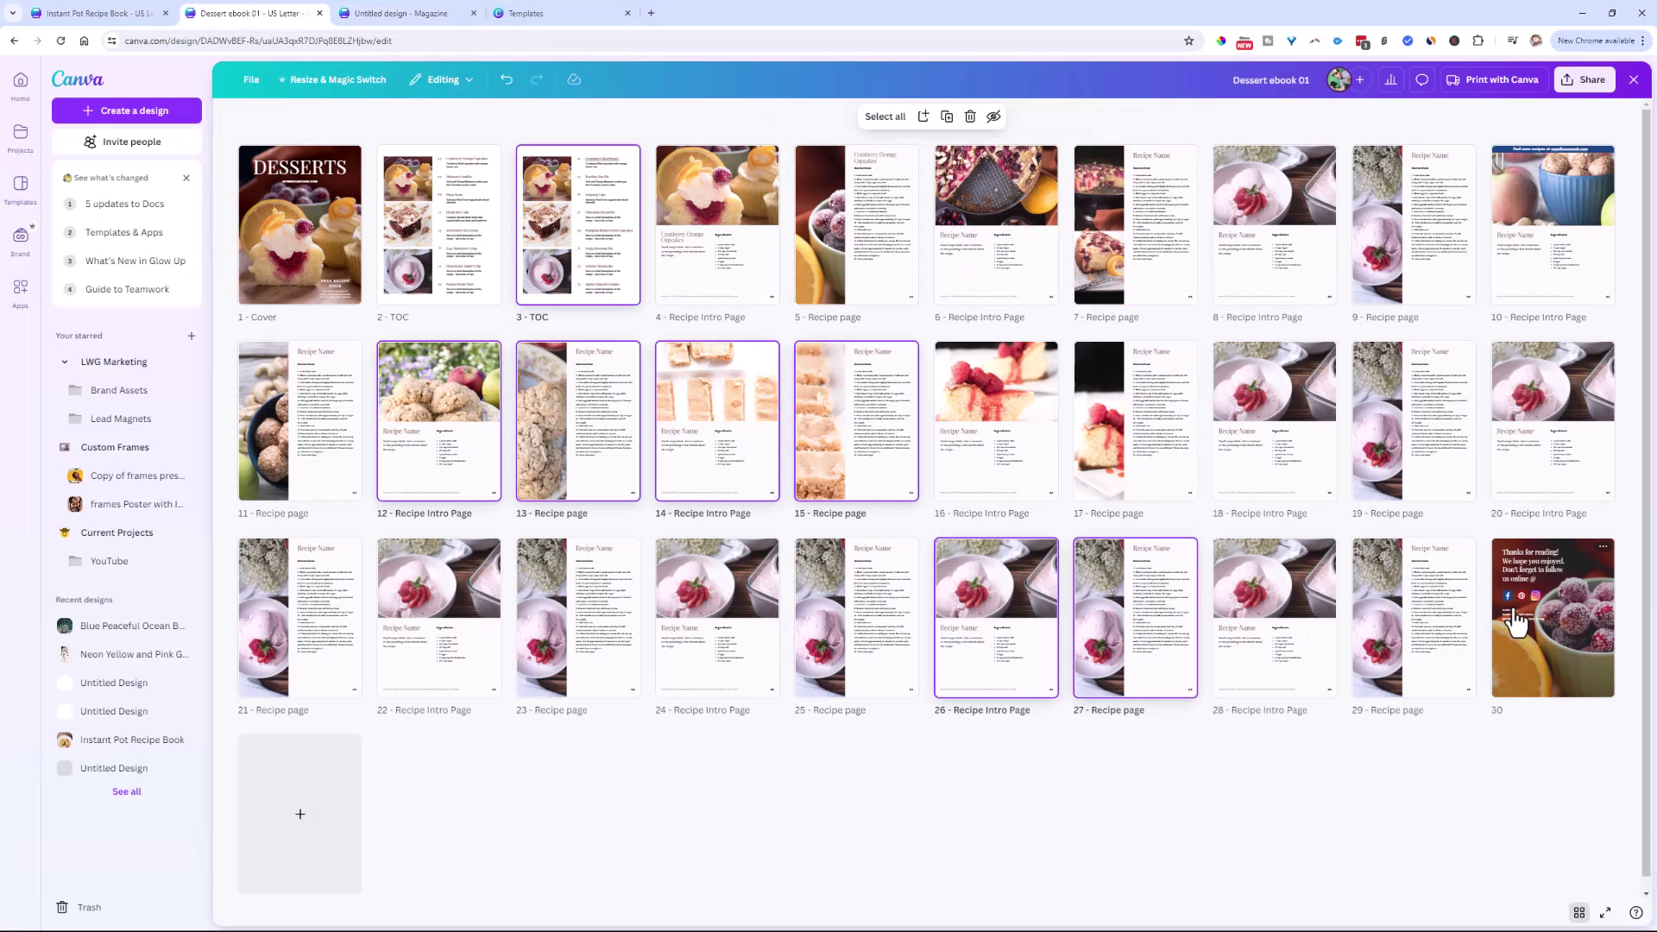
{"action": "left_click", "coordinate": [1516, 620]}
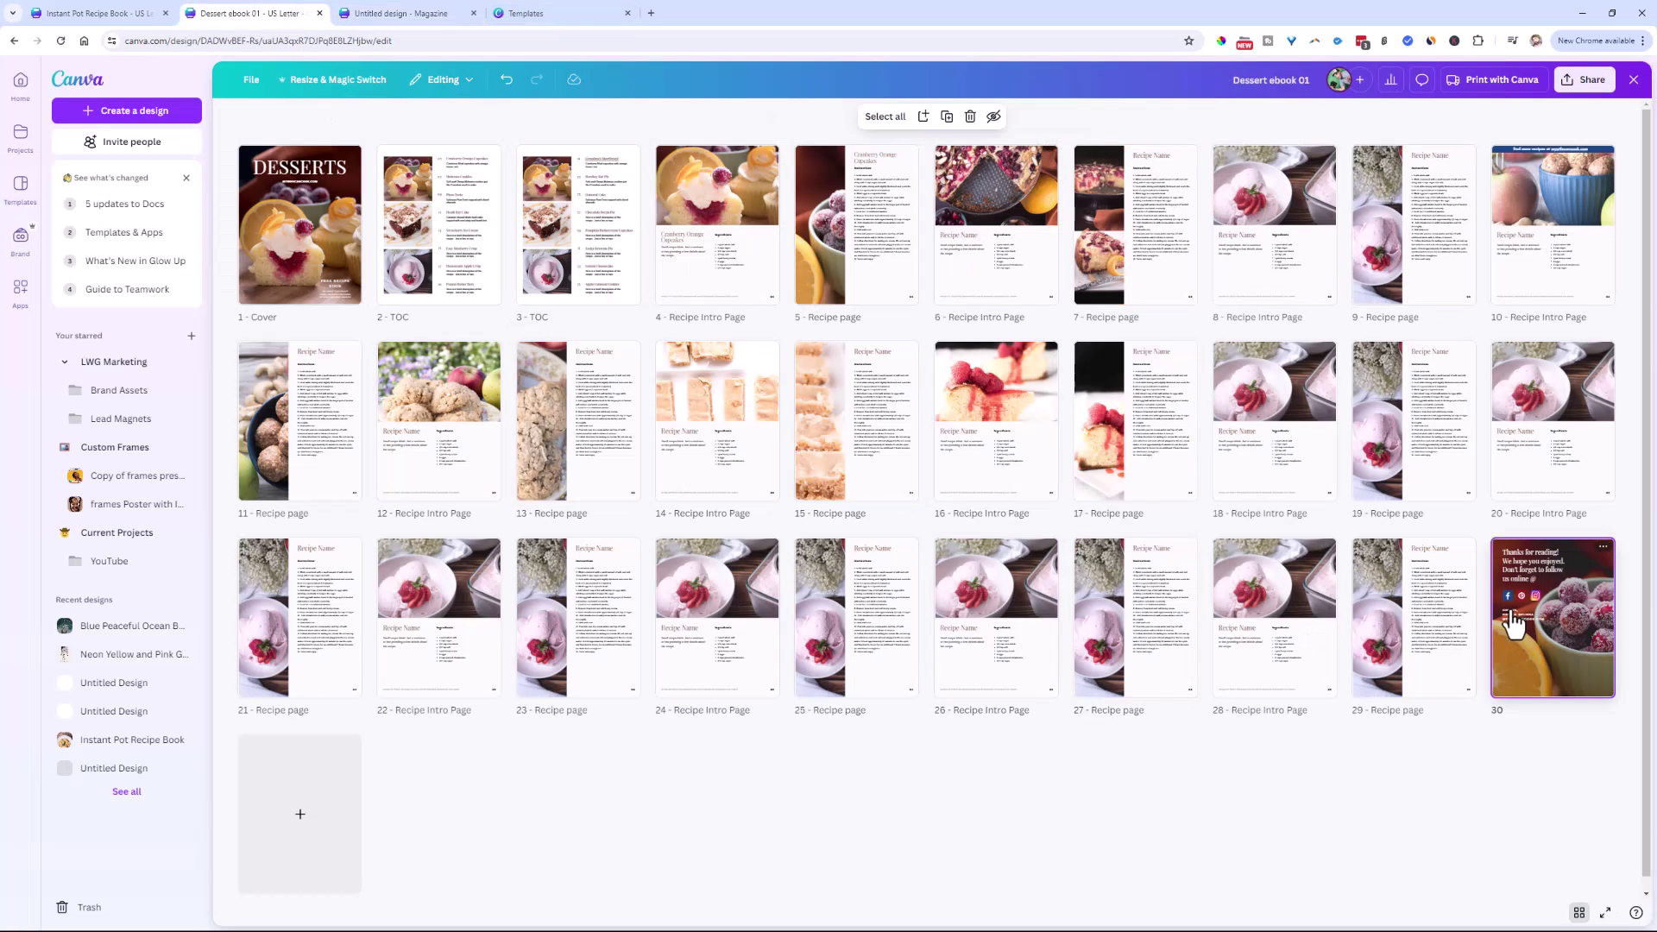
{"action": "left_click", "coordinate": [387, 13]}
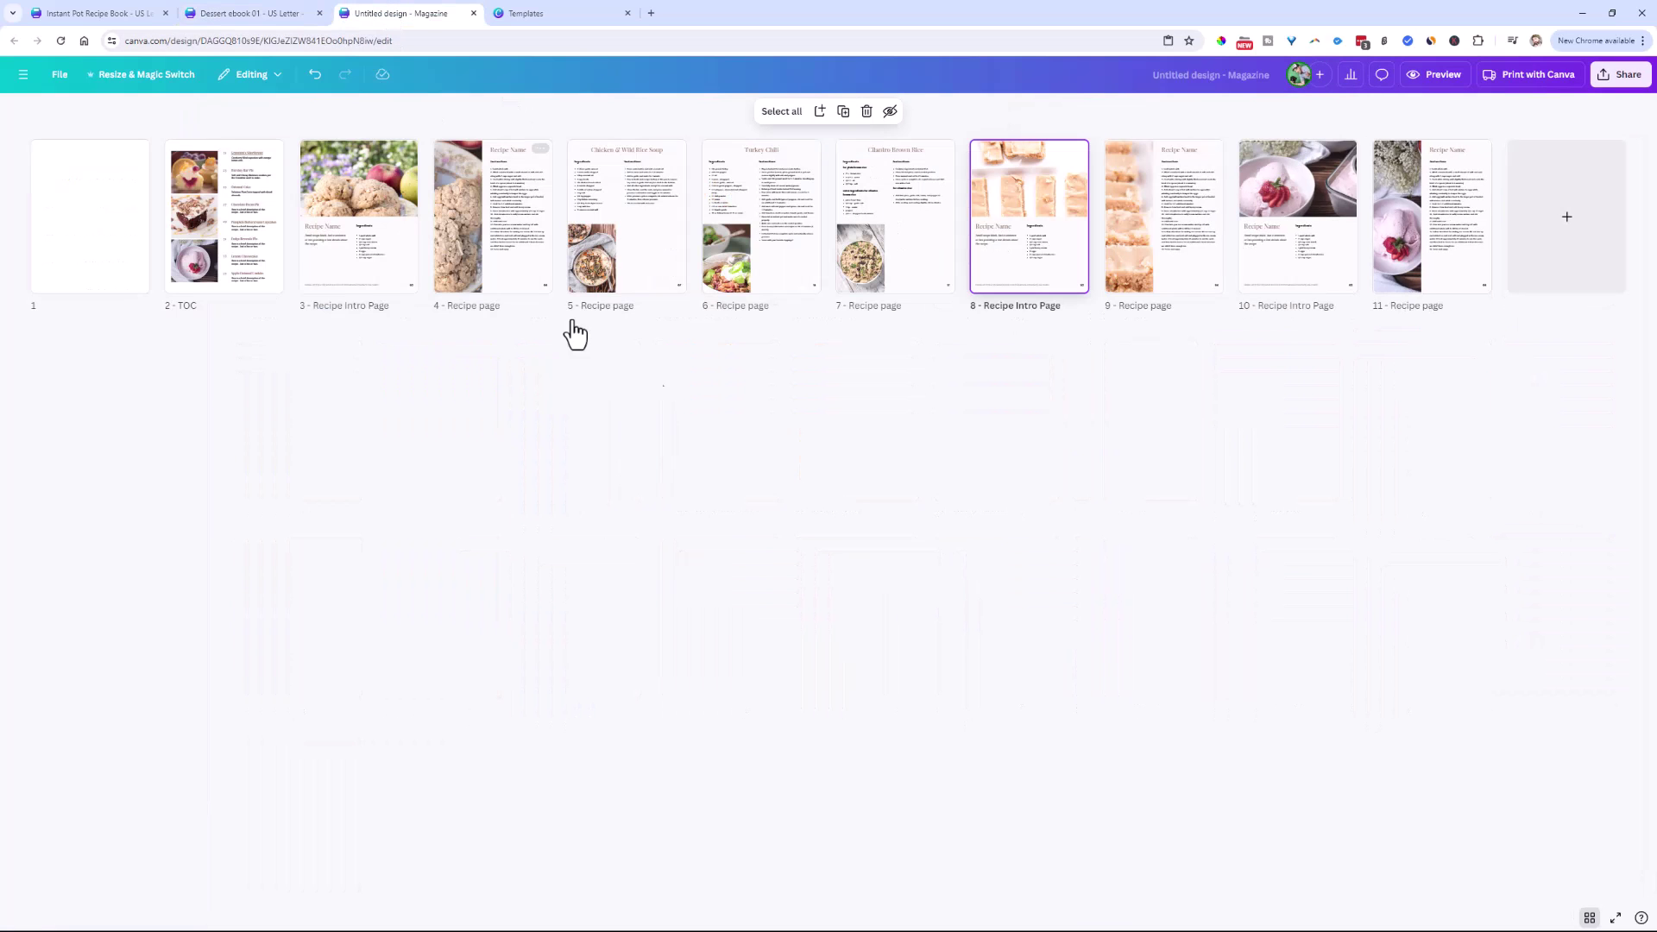
{"action": "left_click", "coordinate": [1458, 250]}
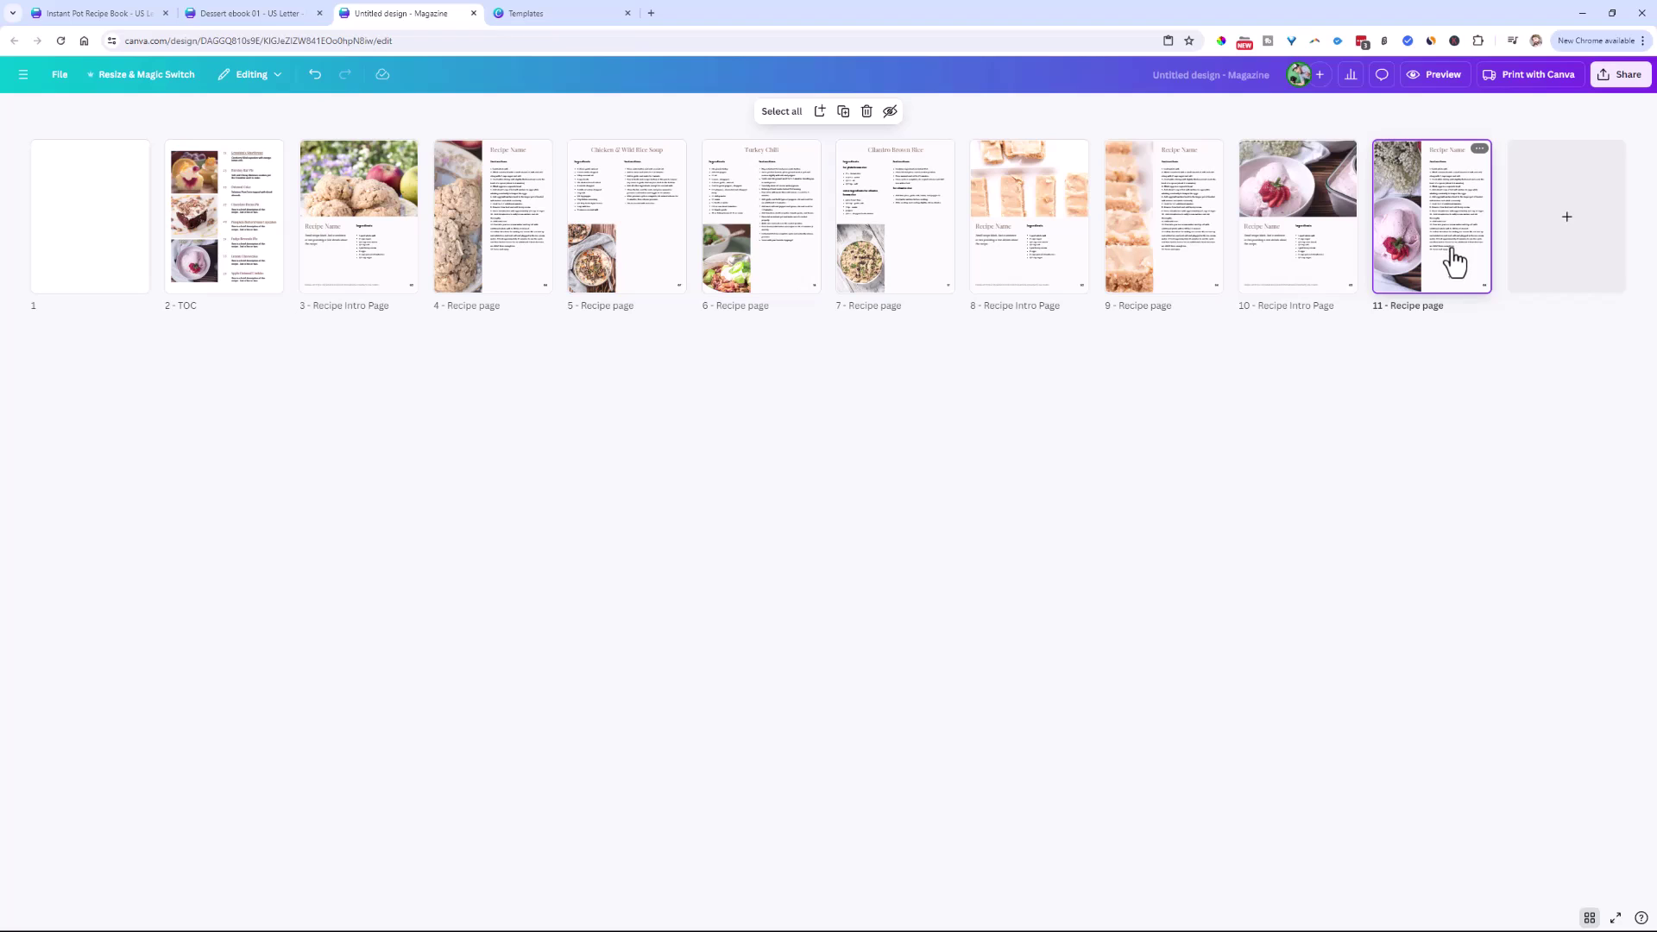
{"action": "key", "text": "ctrl+v"}
{"action": "left_click", "coordinate": [120, 223]}
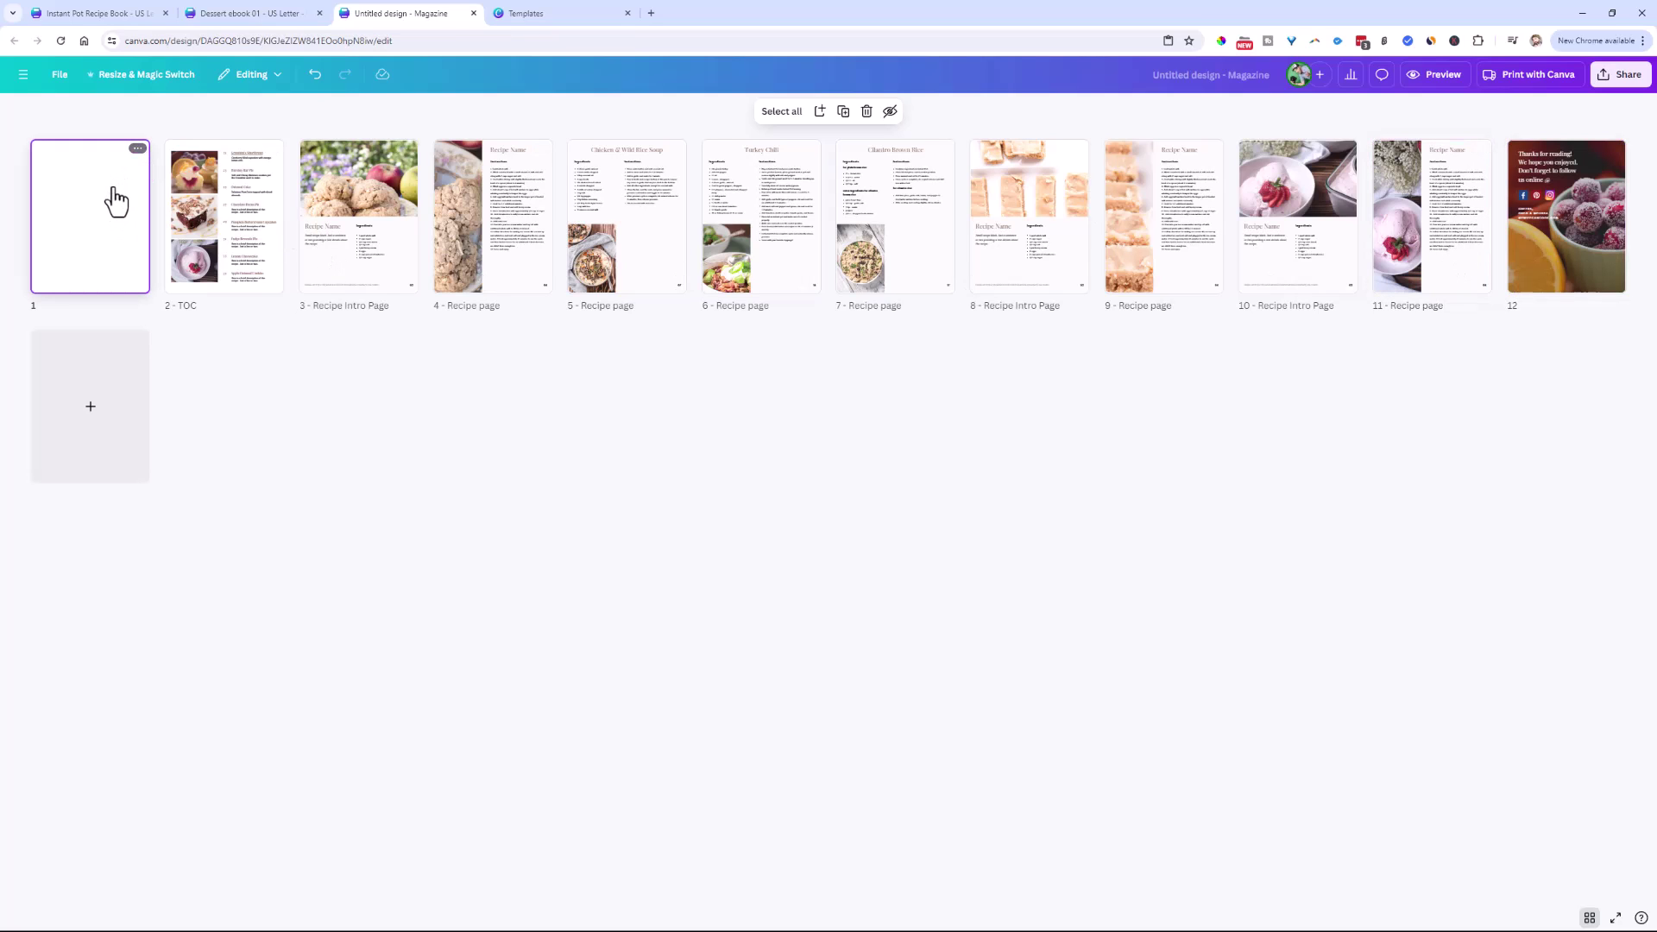
{"action": "key", "text": "Delete"}
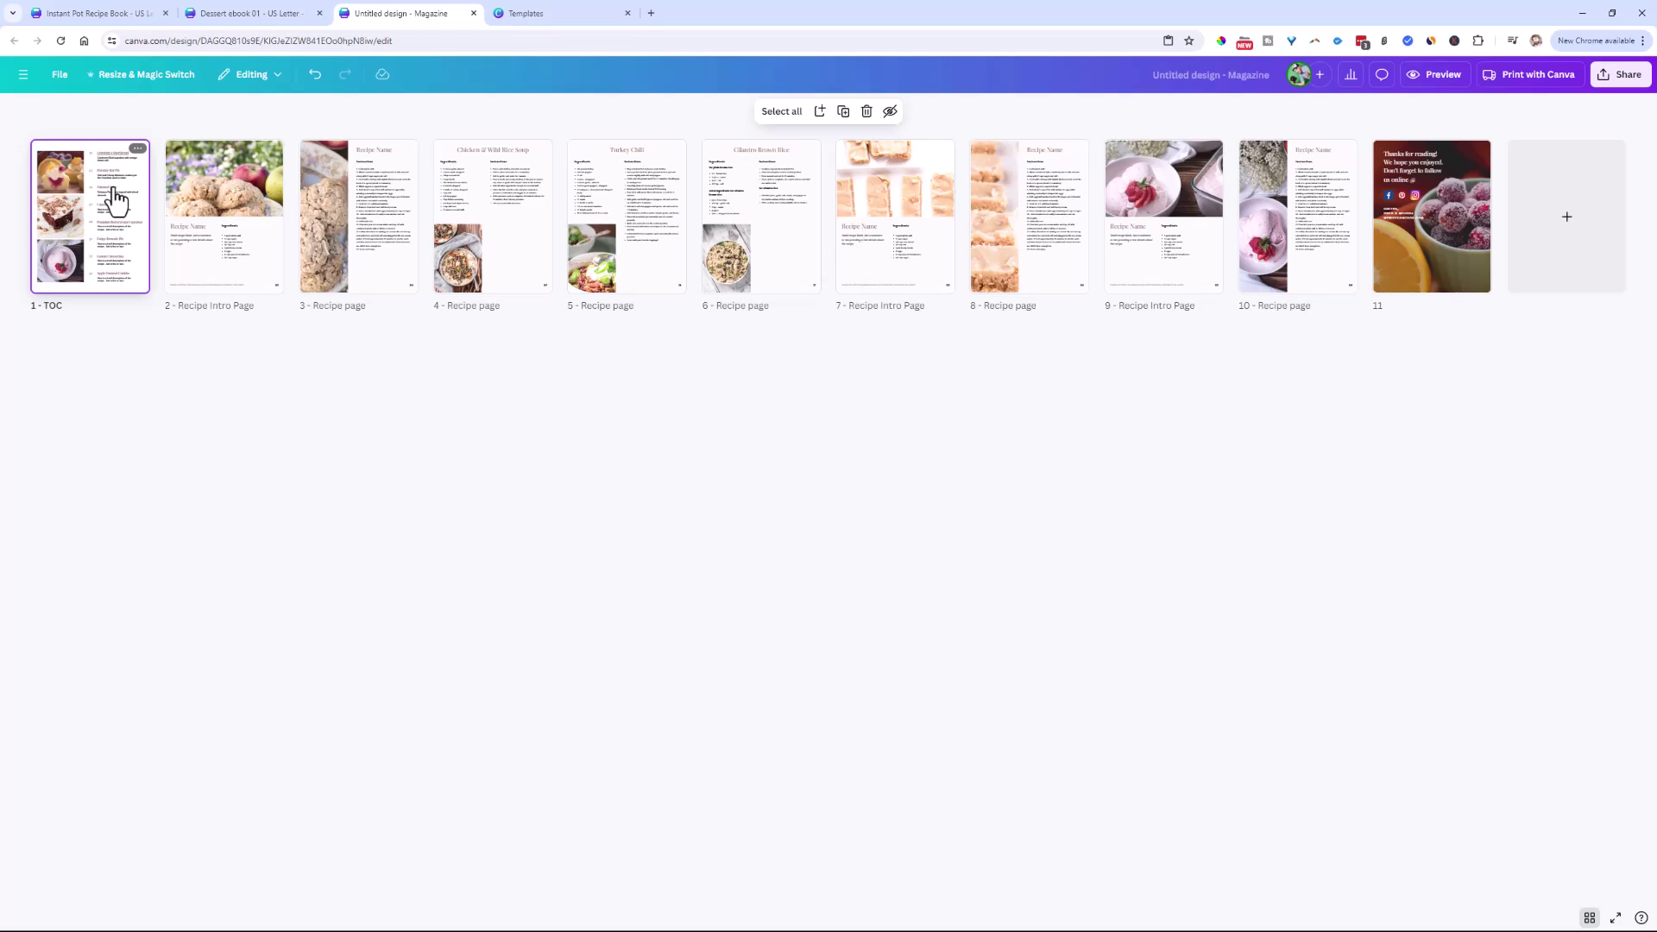
Step: Open the magazine's table of contents page with the page thumbnails shown and go through the following pages up to page 9
{"action": "double_click", "coordinate": [100, 172]}
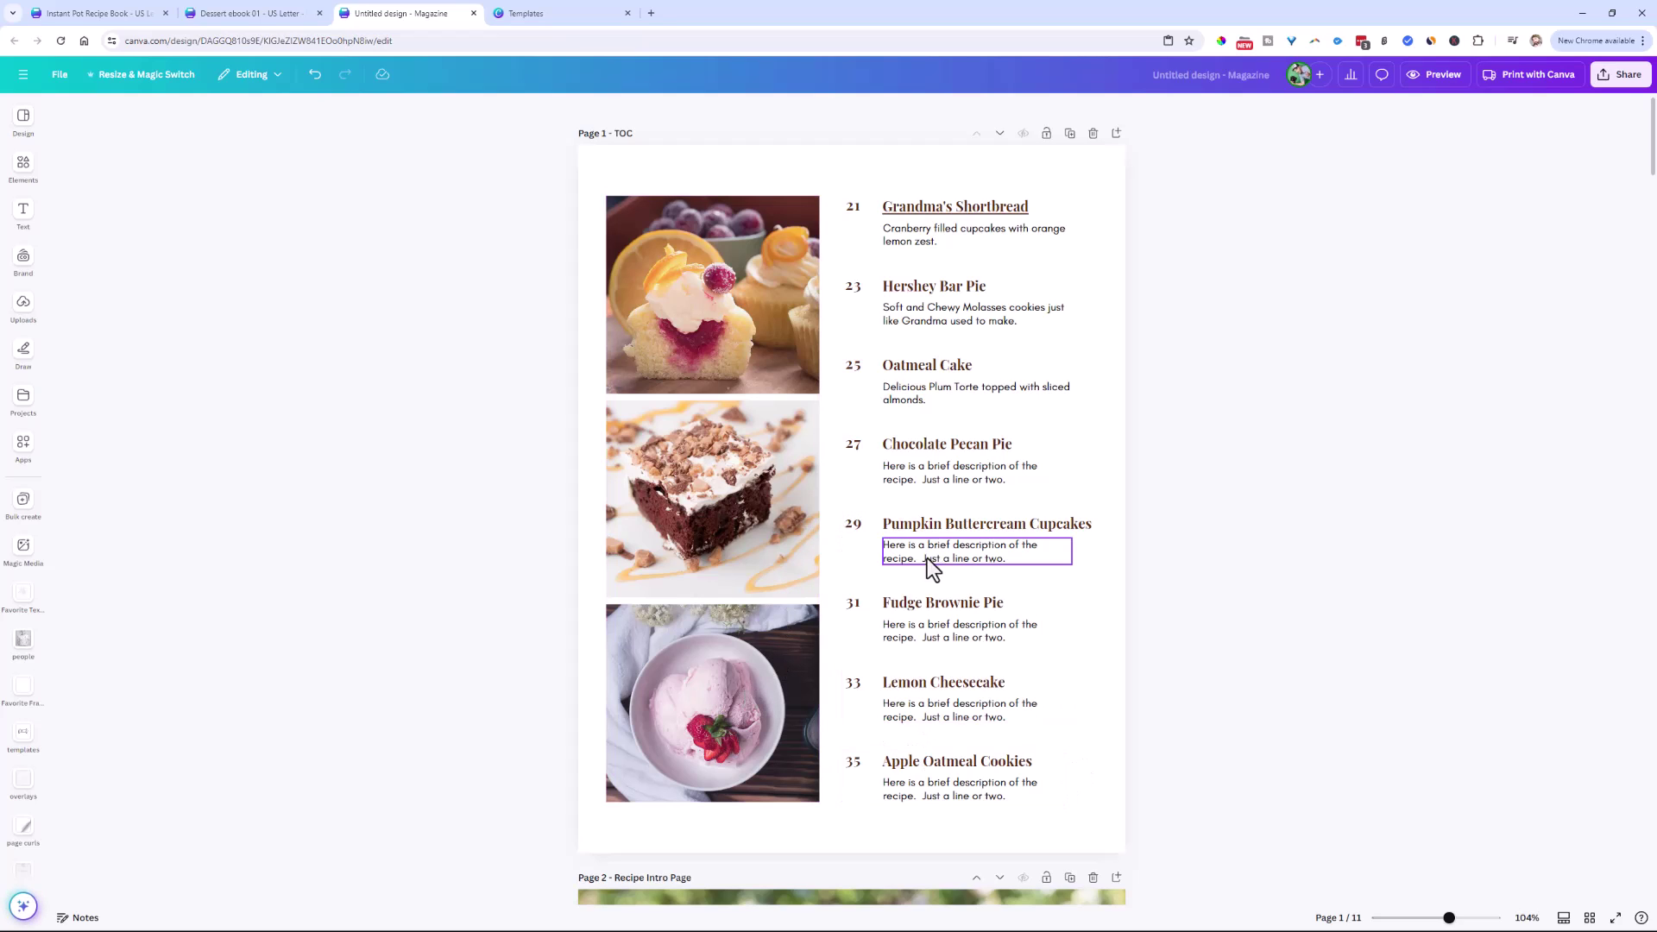
{"action": "left_click", "coordinate": [1563, 918]}
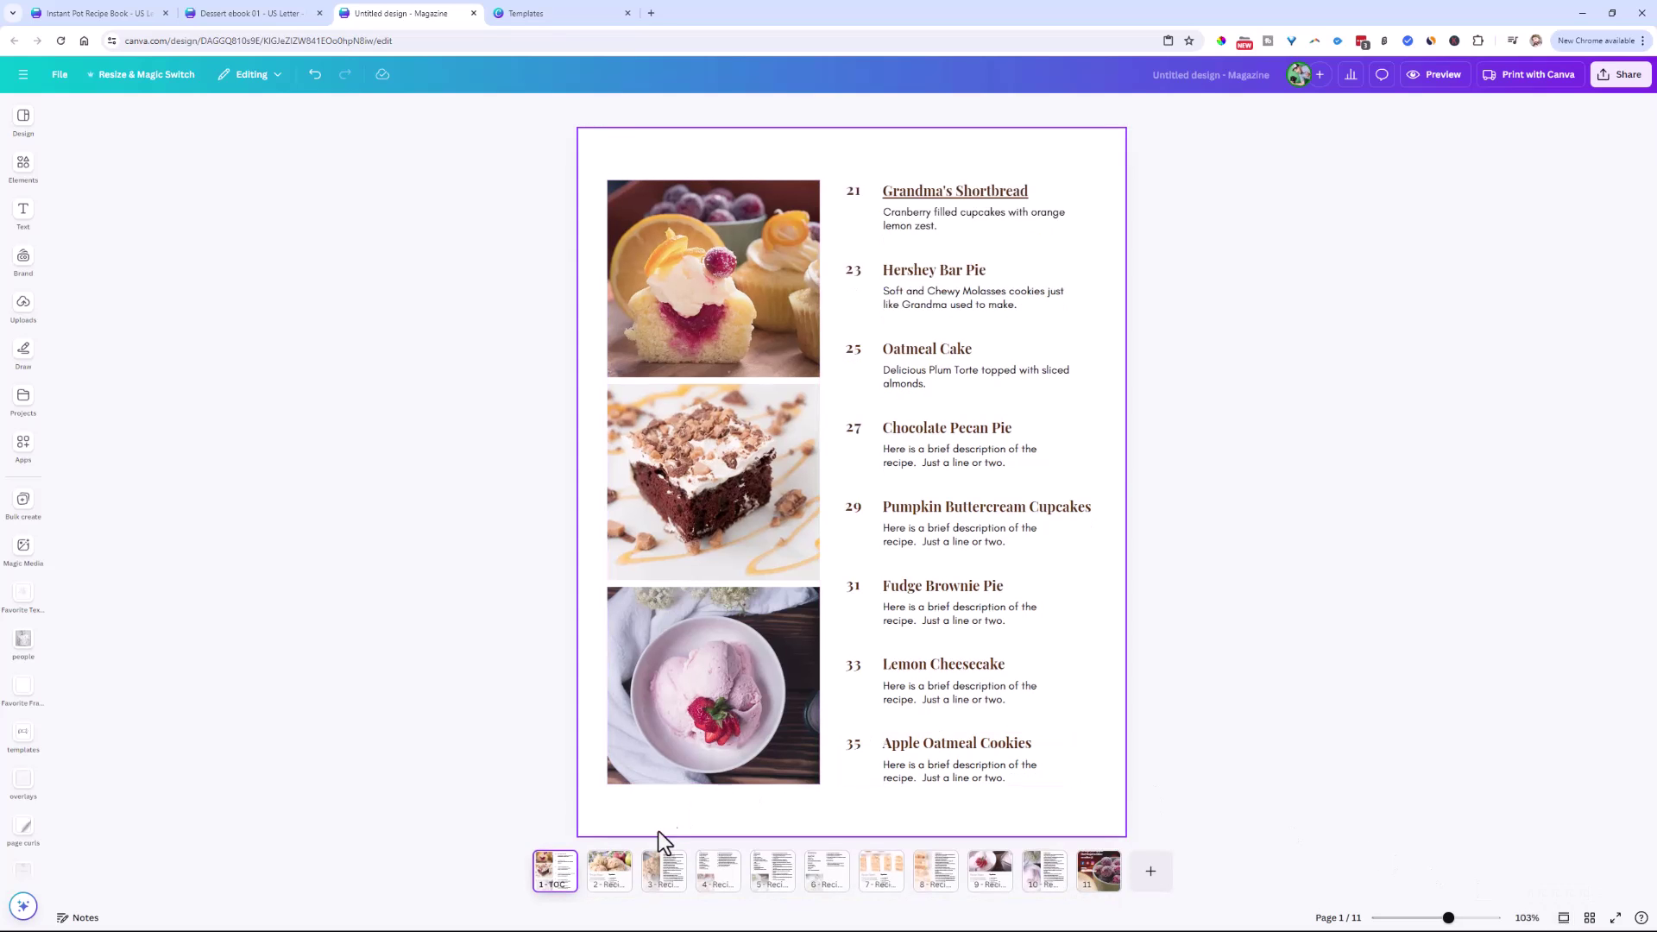
{"action": "left_click", "coordinate": [610, 879]}
{"action": "key", "text": "Right"}
{"action": "key", "text": "Right"}
{"action": "key", "text": "Right"}
{"action": "key", "text": "Right"}
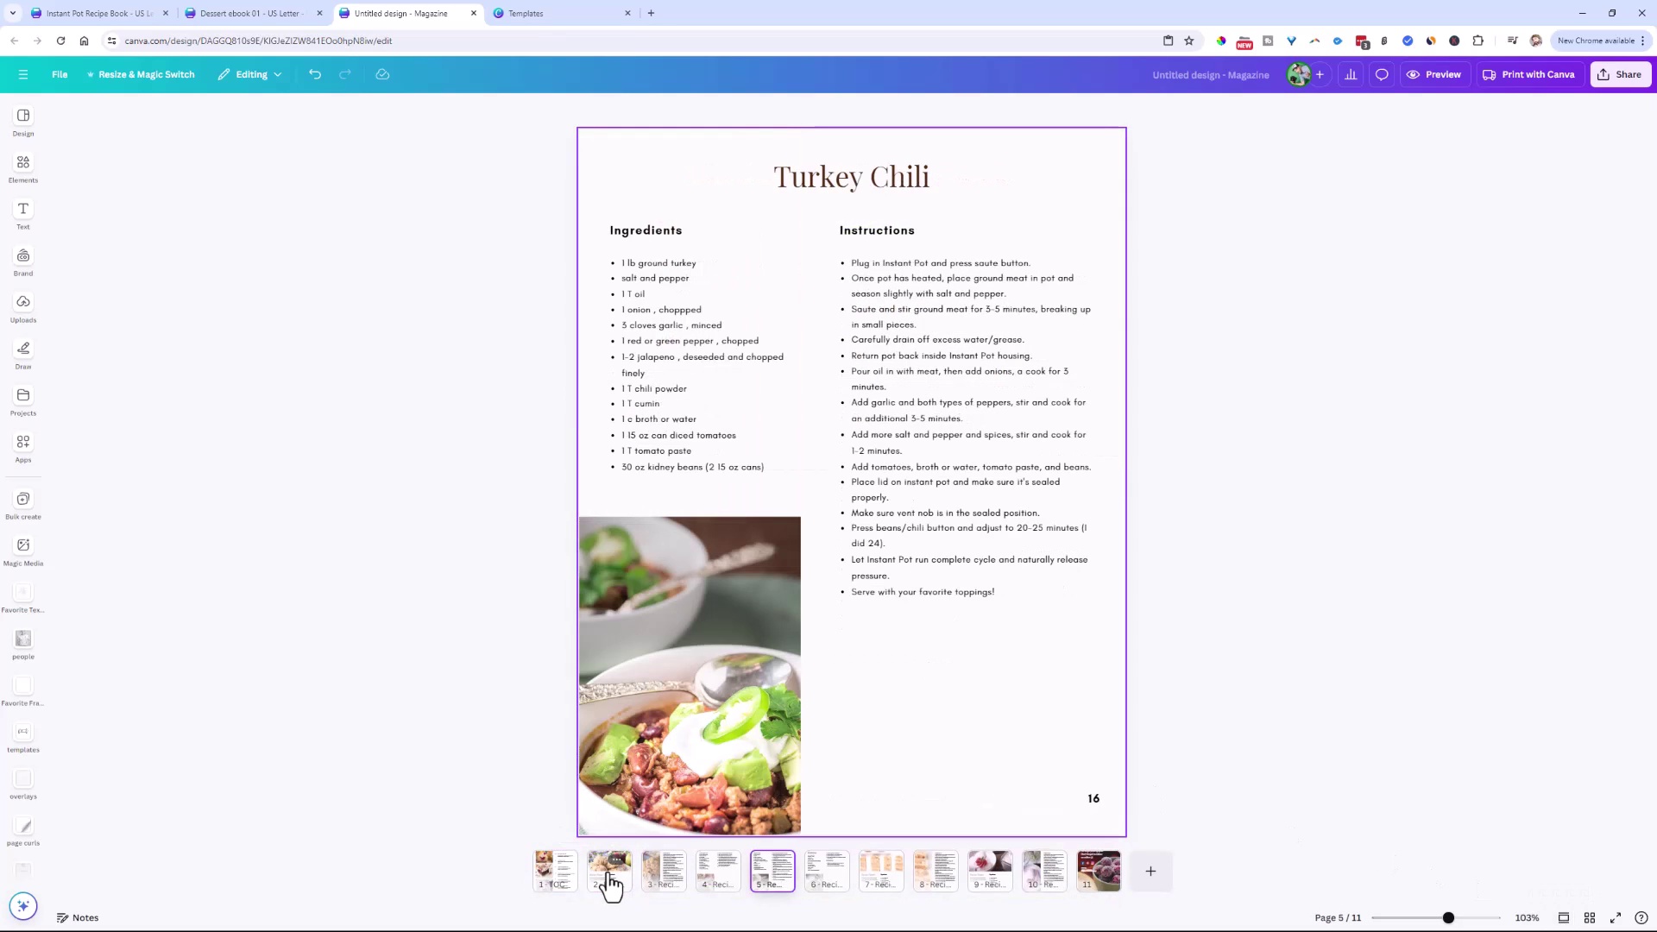
{"action": "key", "text": "Right"}
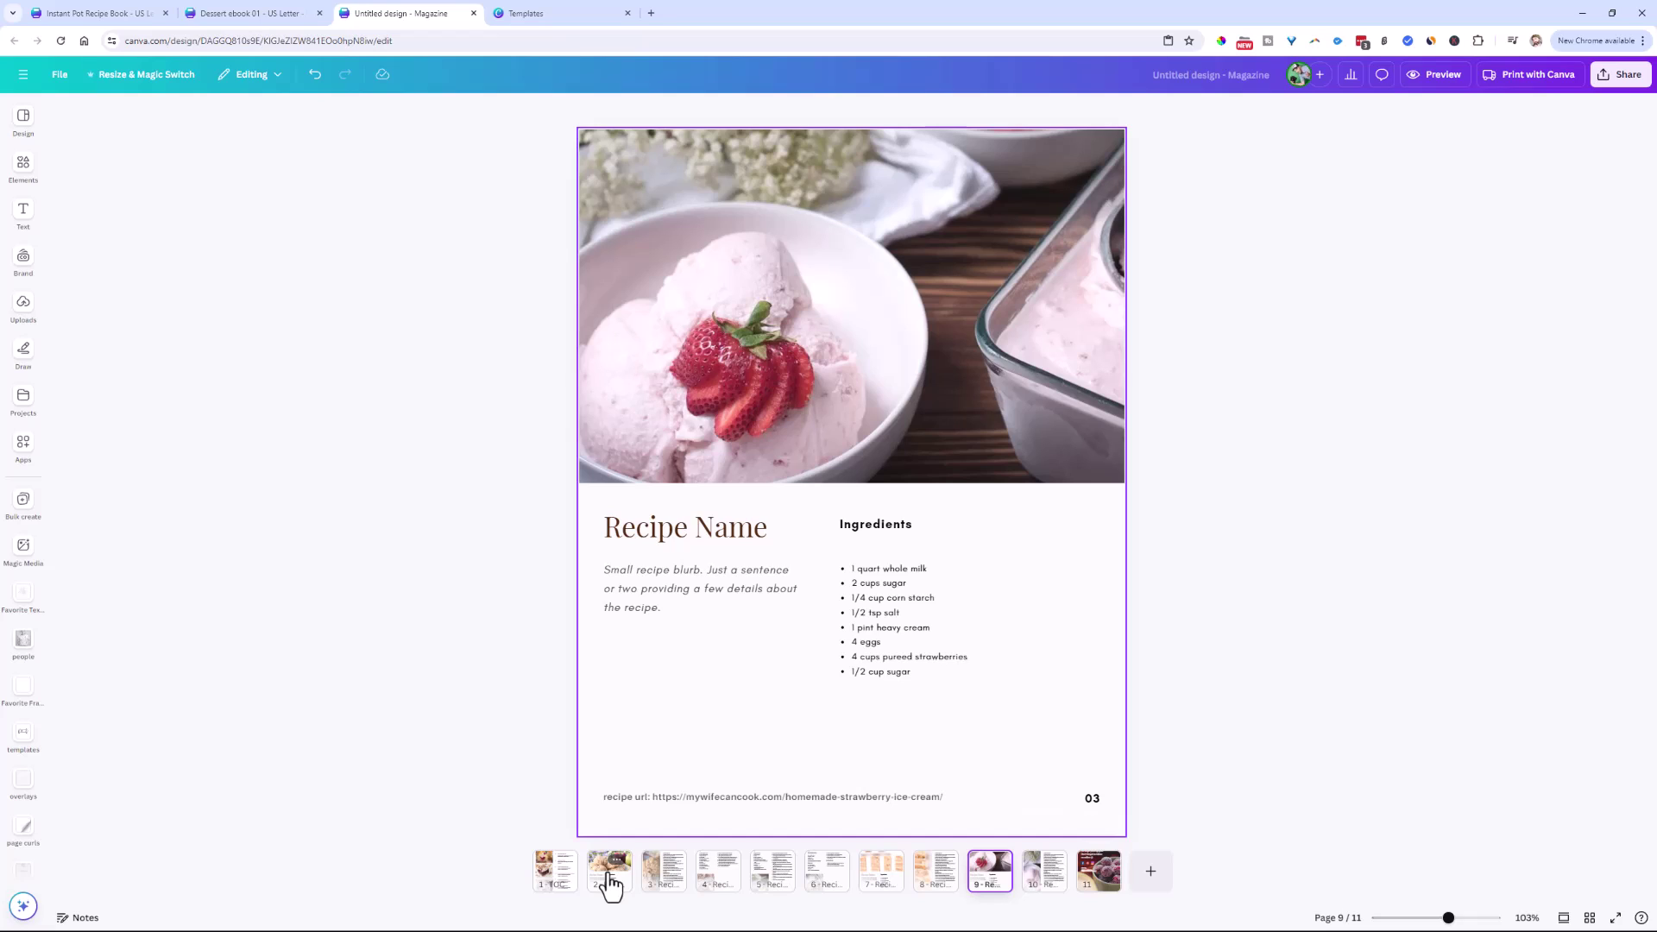
Step: Select pages 1 to 7 of the magazine design in grid view, show the available page actions and dismiss them
{"action": "left_click", "coordinate": [1590, 919]}
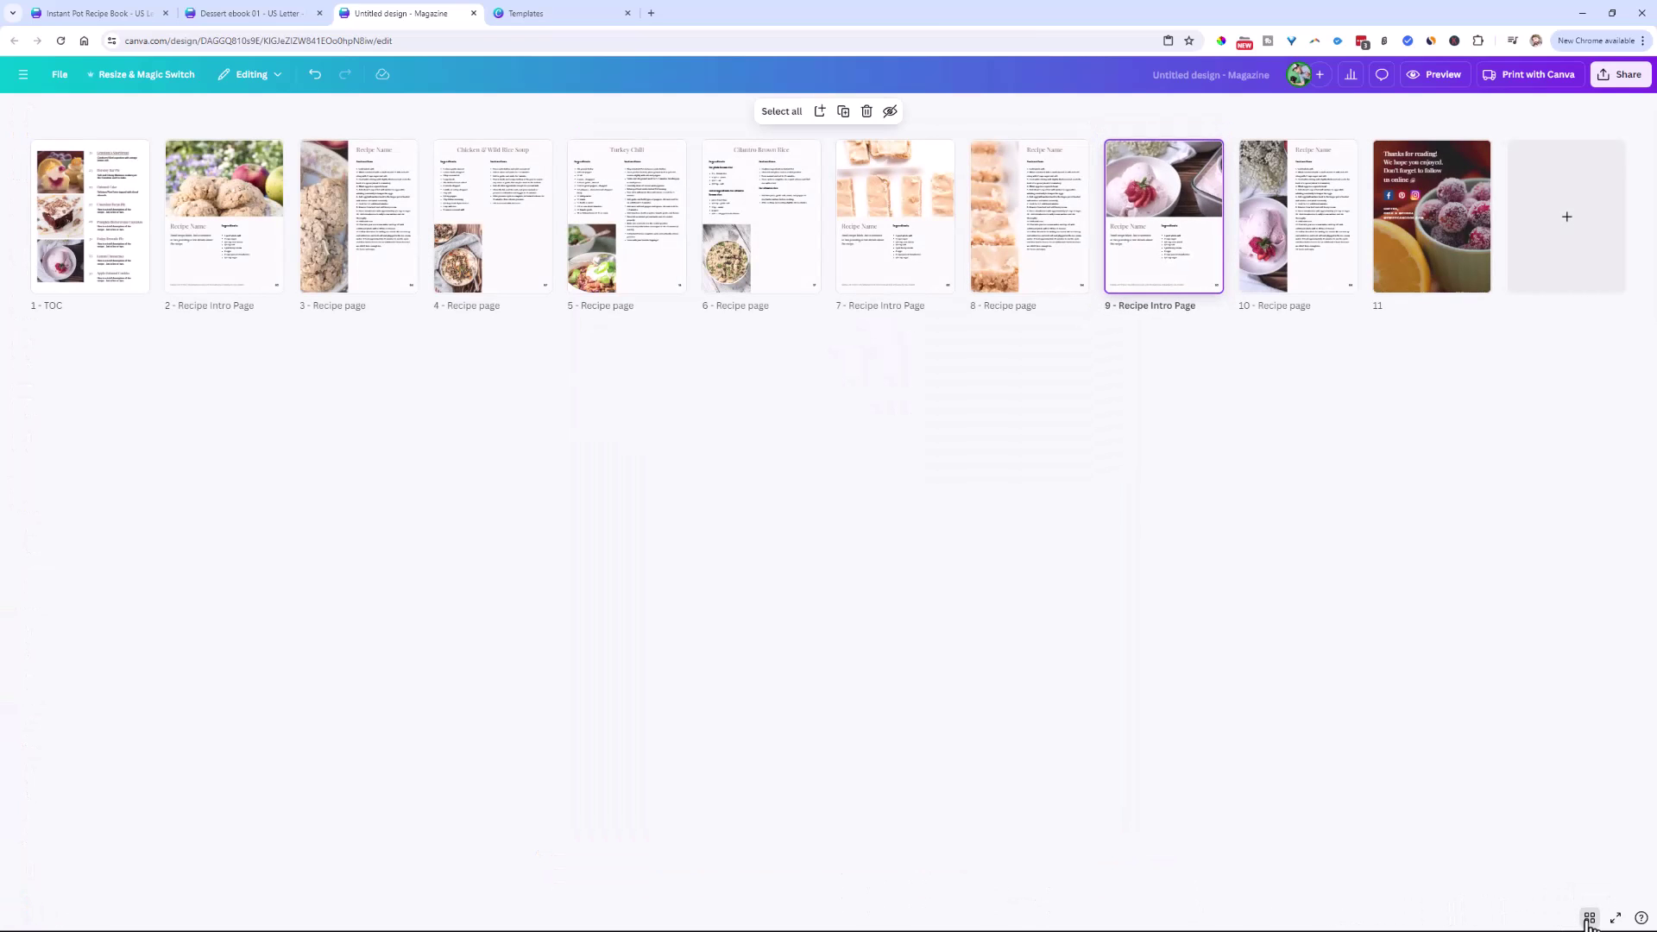
{"action": "left_click", "coordinate": [107, 272]}
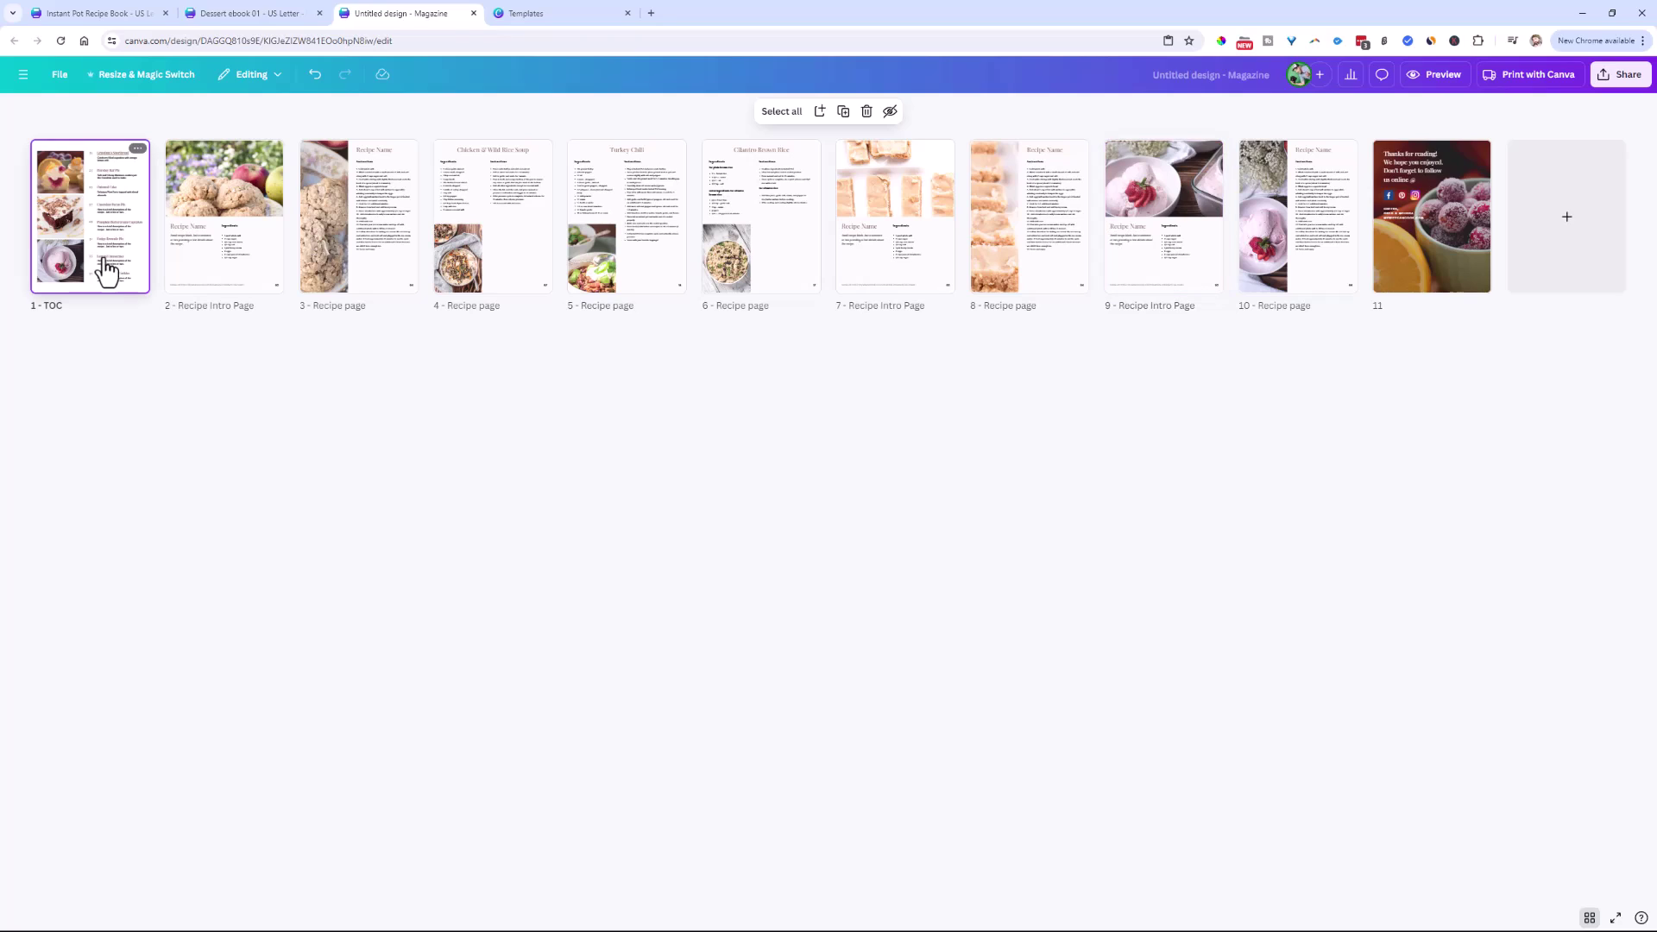
{"action": "mouse_move", "coordinate": [288, 257]}
{"action": "left_click", "coordinate": [861, 248], "text": "shift"}
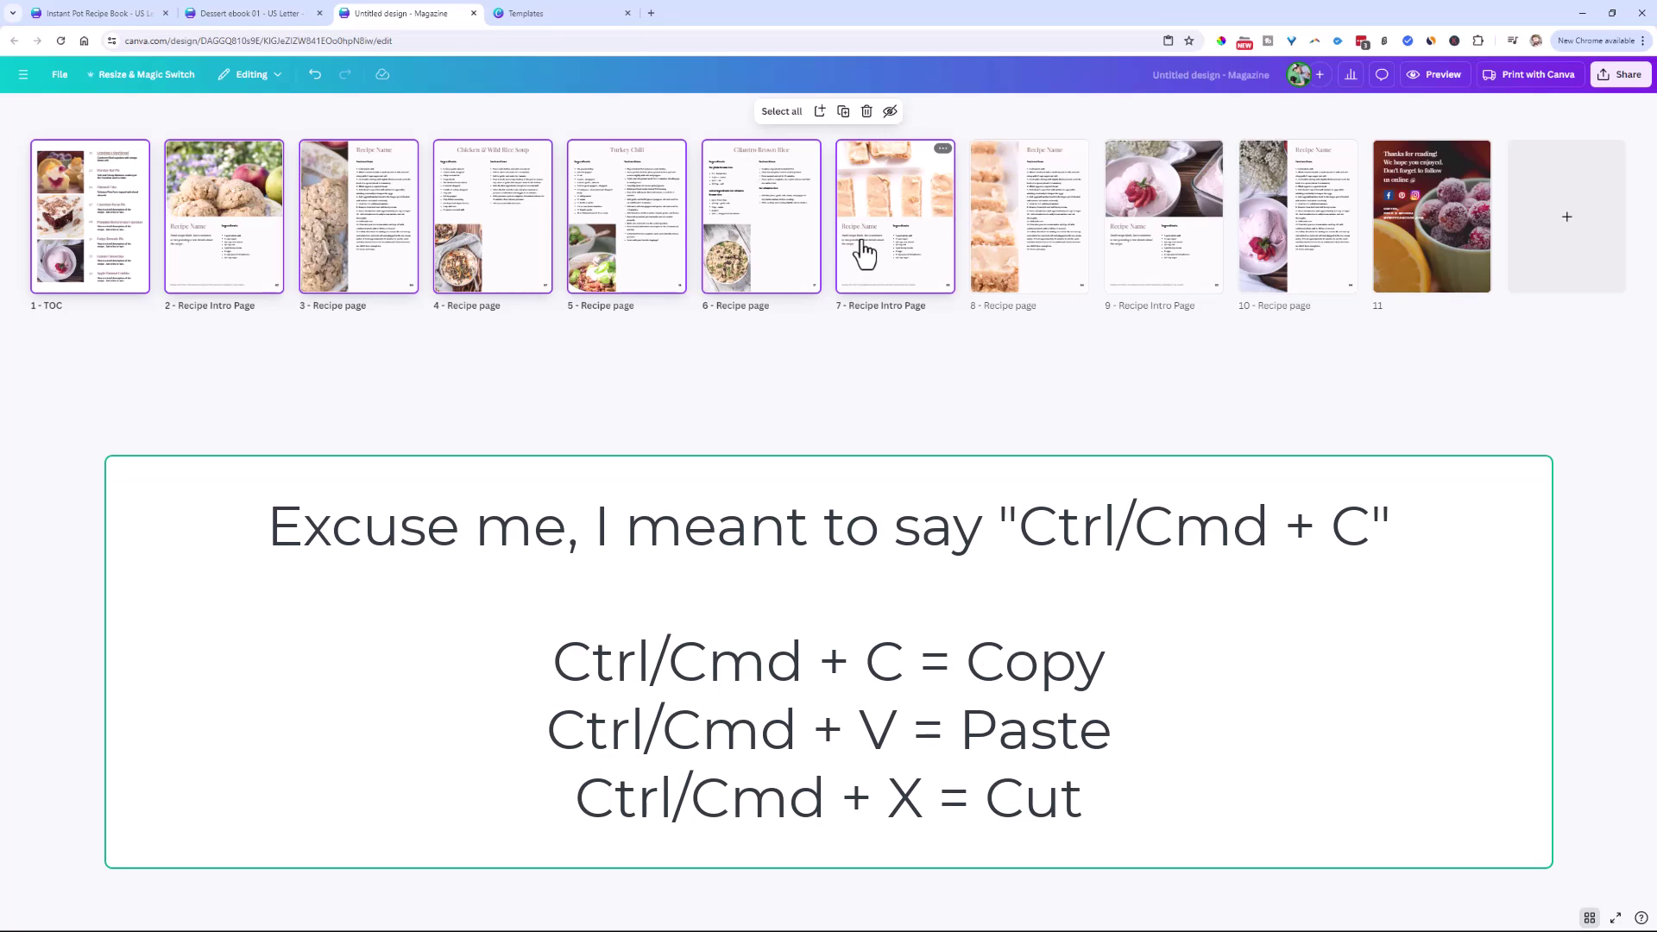
{"action": "right_click", "coordinate": [874, 235]}
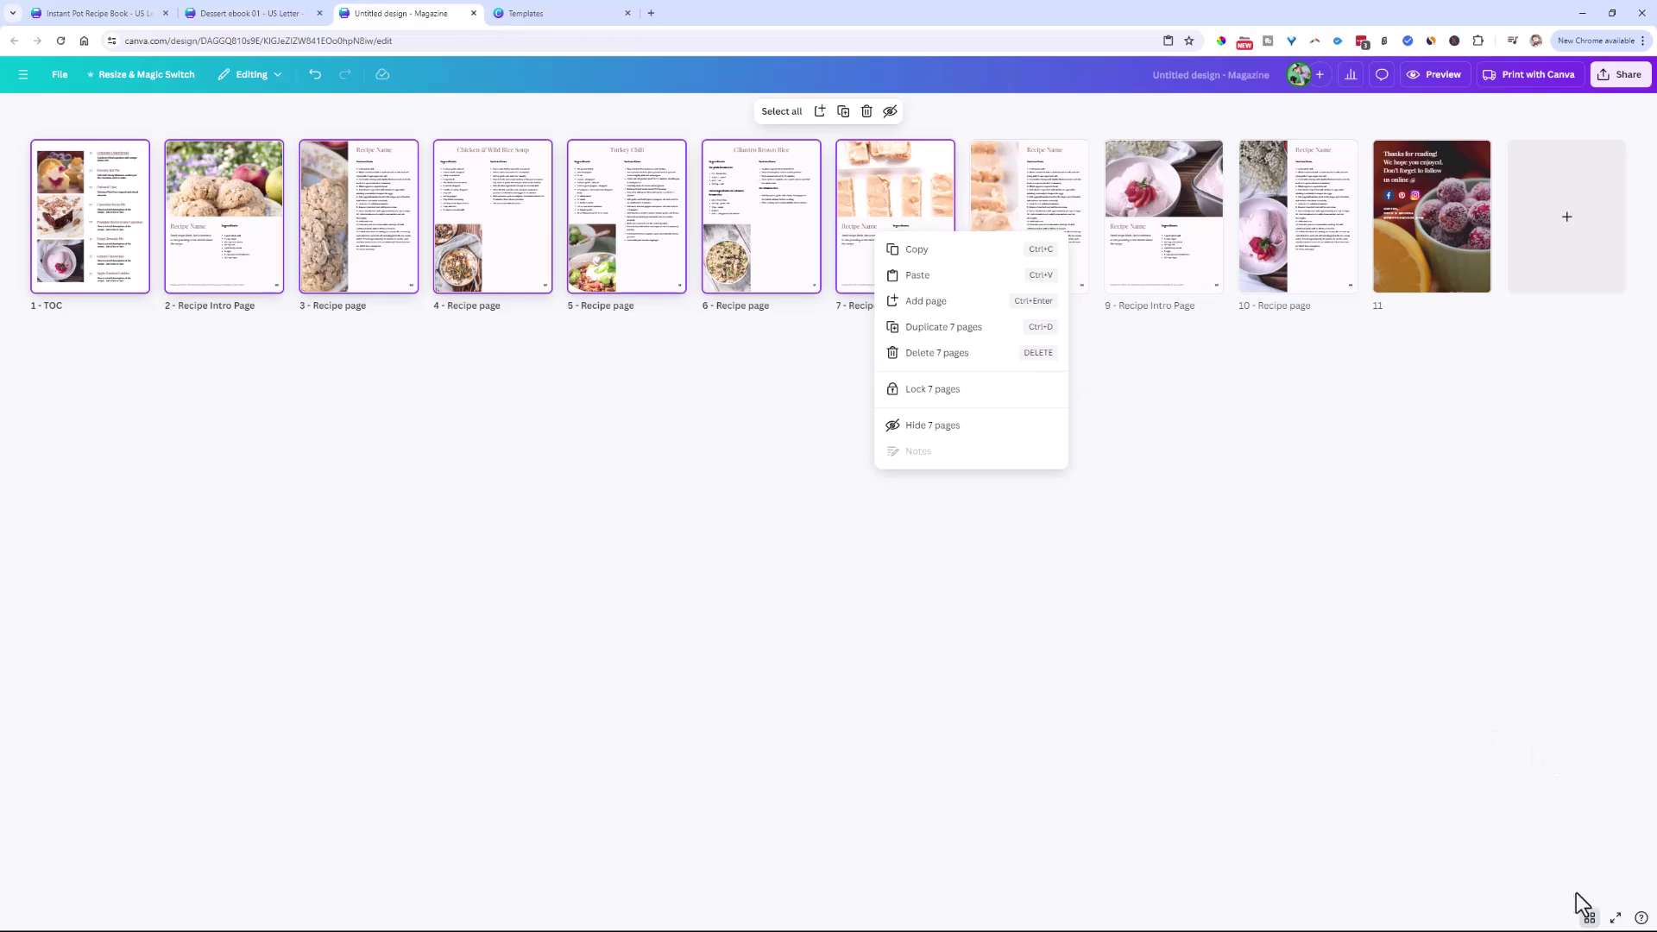
{"action": "left_click", "coordinate": [485, 403]}
{"action": "left_click", "coordinate": [535, 393]}
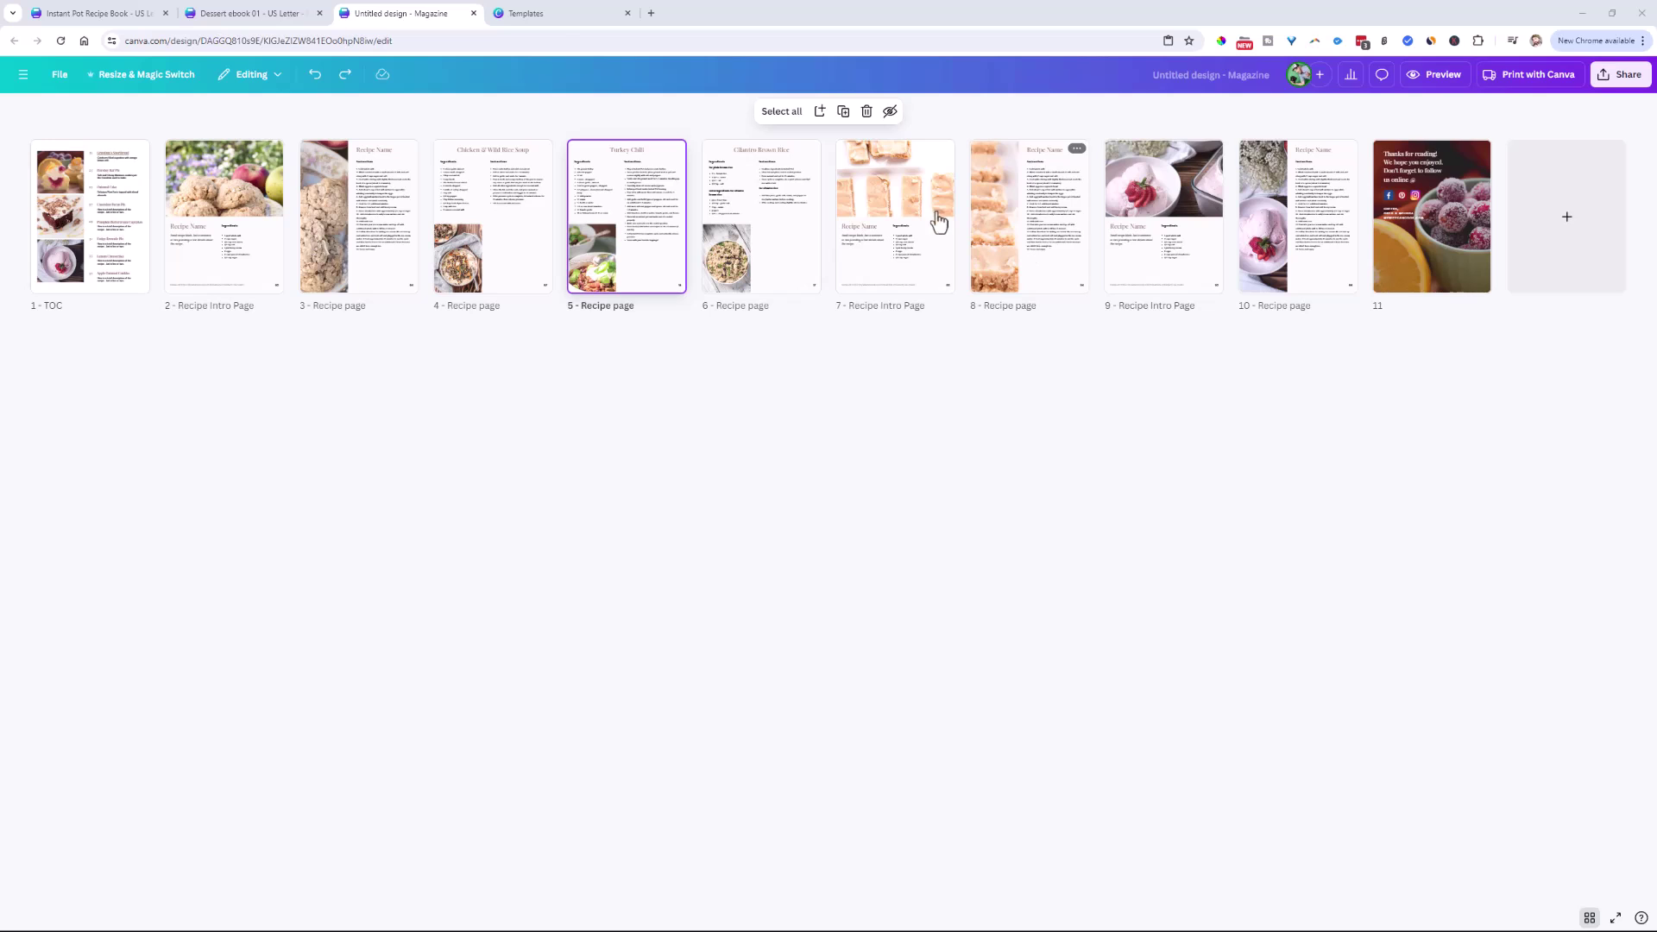
Step: Go from the magazine templates to the Canva home page and create a blank presentation
{"action": "left_click", "coordinate": [520, 14]}
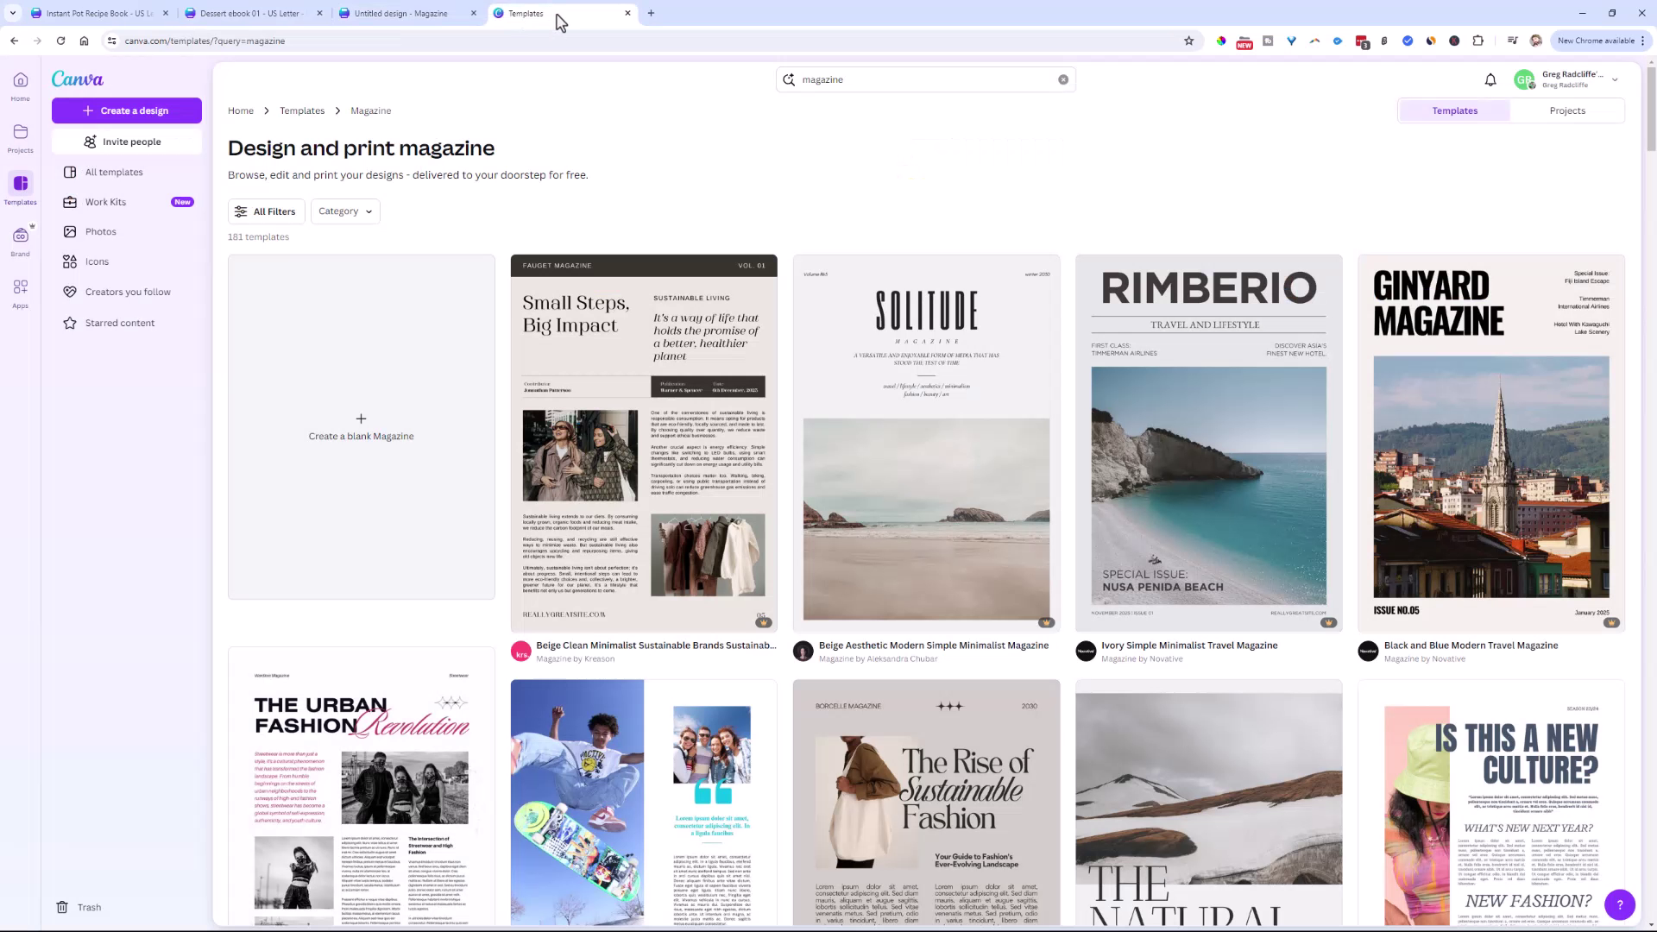
{"action": "left_click", "coordinate": [85, 83]}
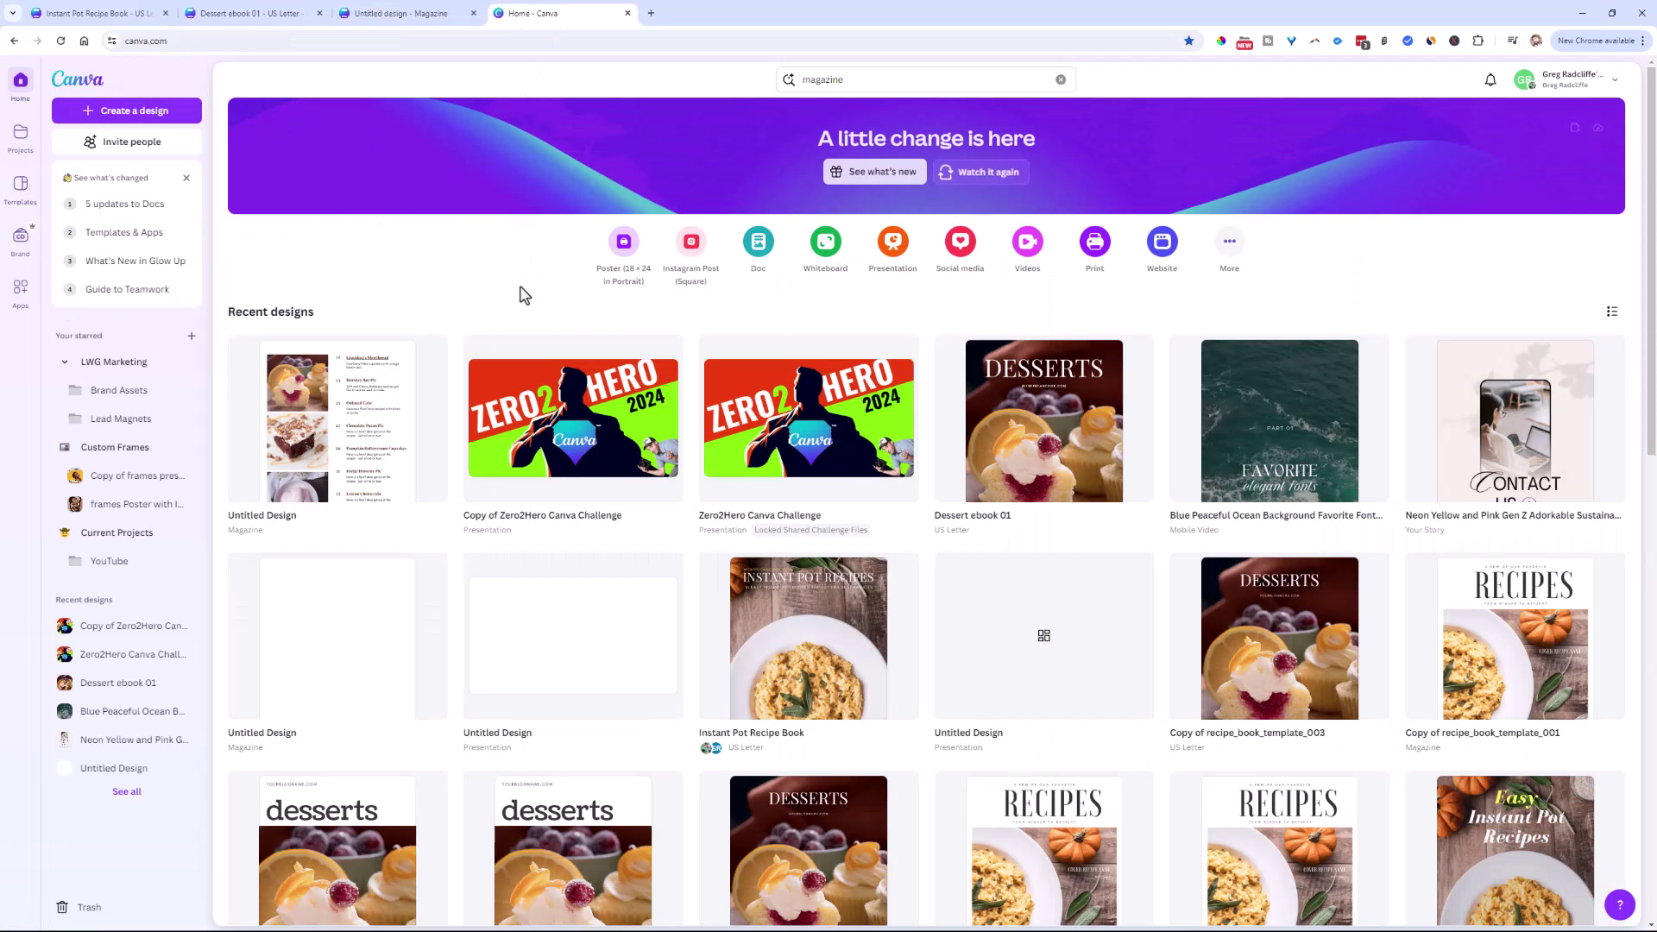
{"action": "left_click", "coordinate": [892, 244]}
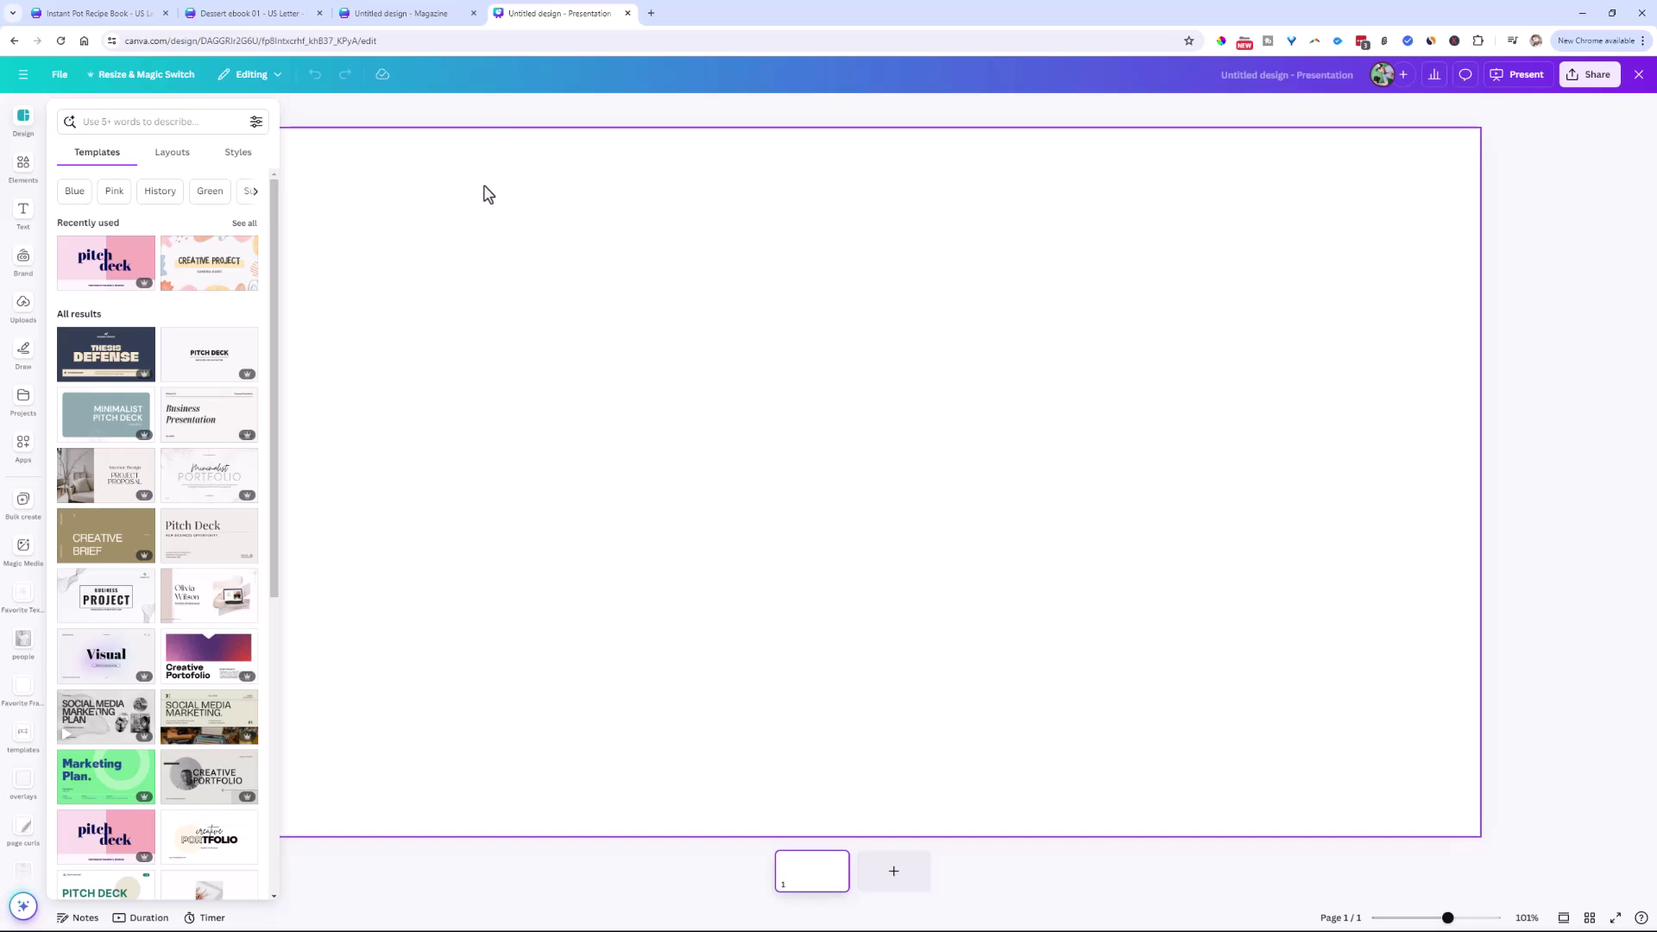
Step: Copy recipe pages 5, 17 and 25 of Dessert ebook 01 and paste them into the presentation in grid view
{"action": "left_click", "coordinate": [290, 13]}
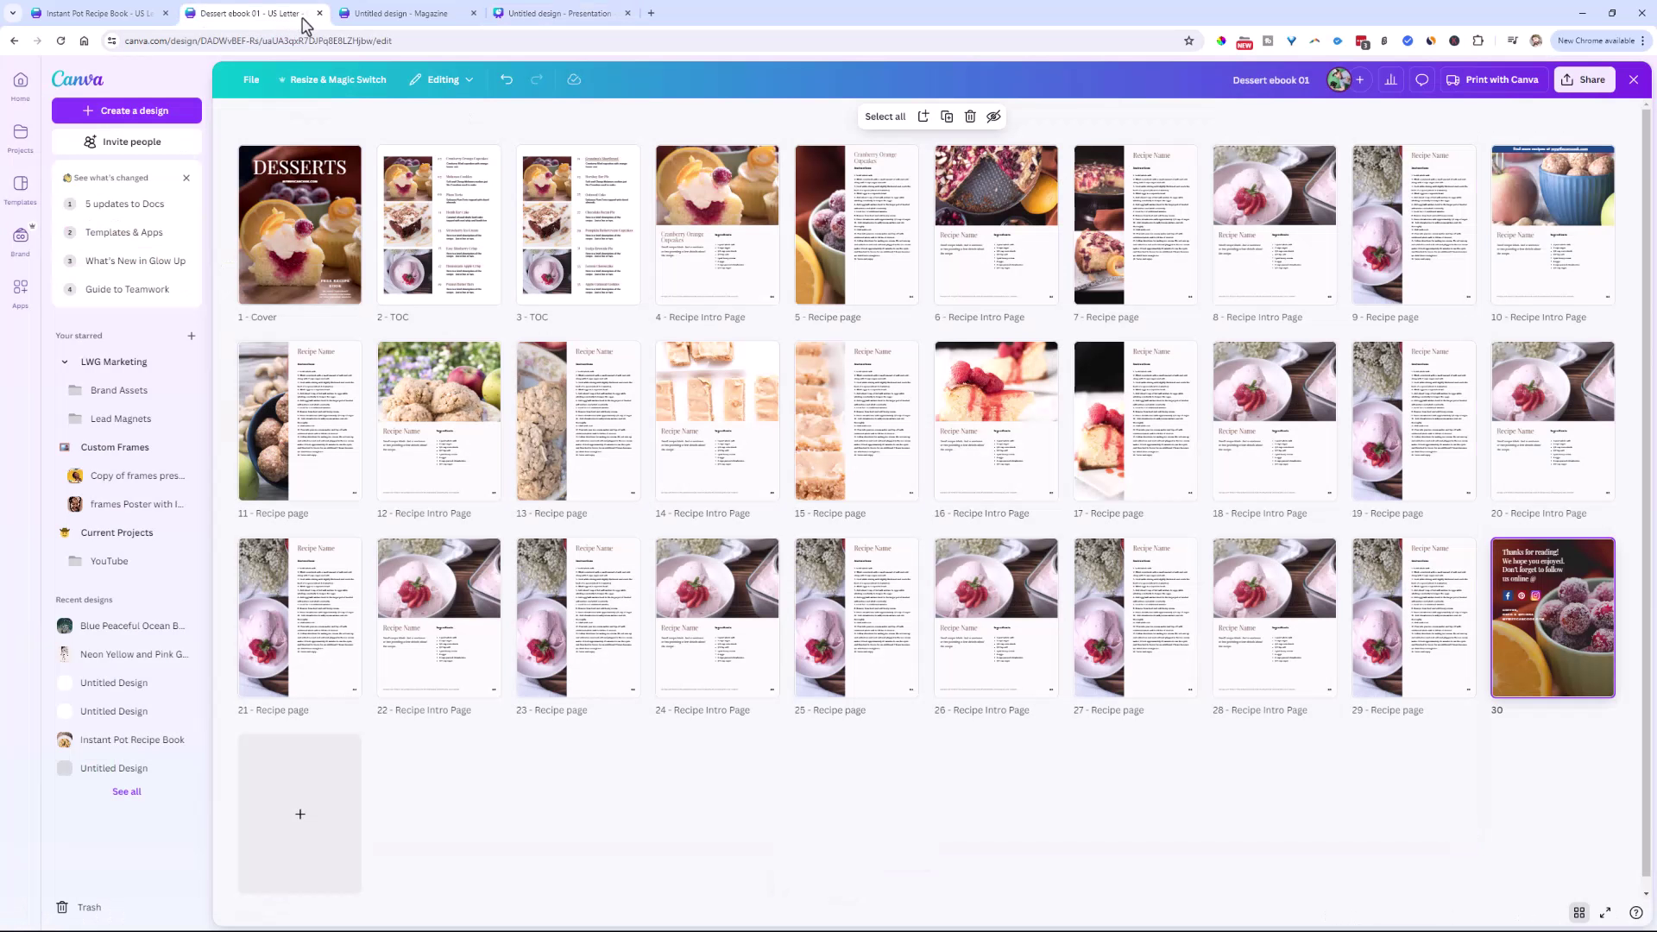
{"action": "left_click", "coordinate": [836, 248]}
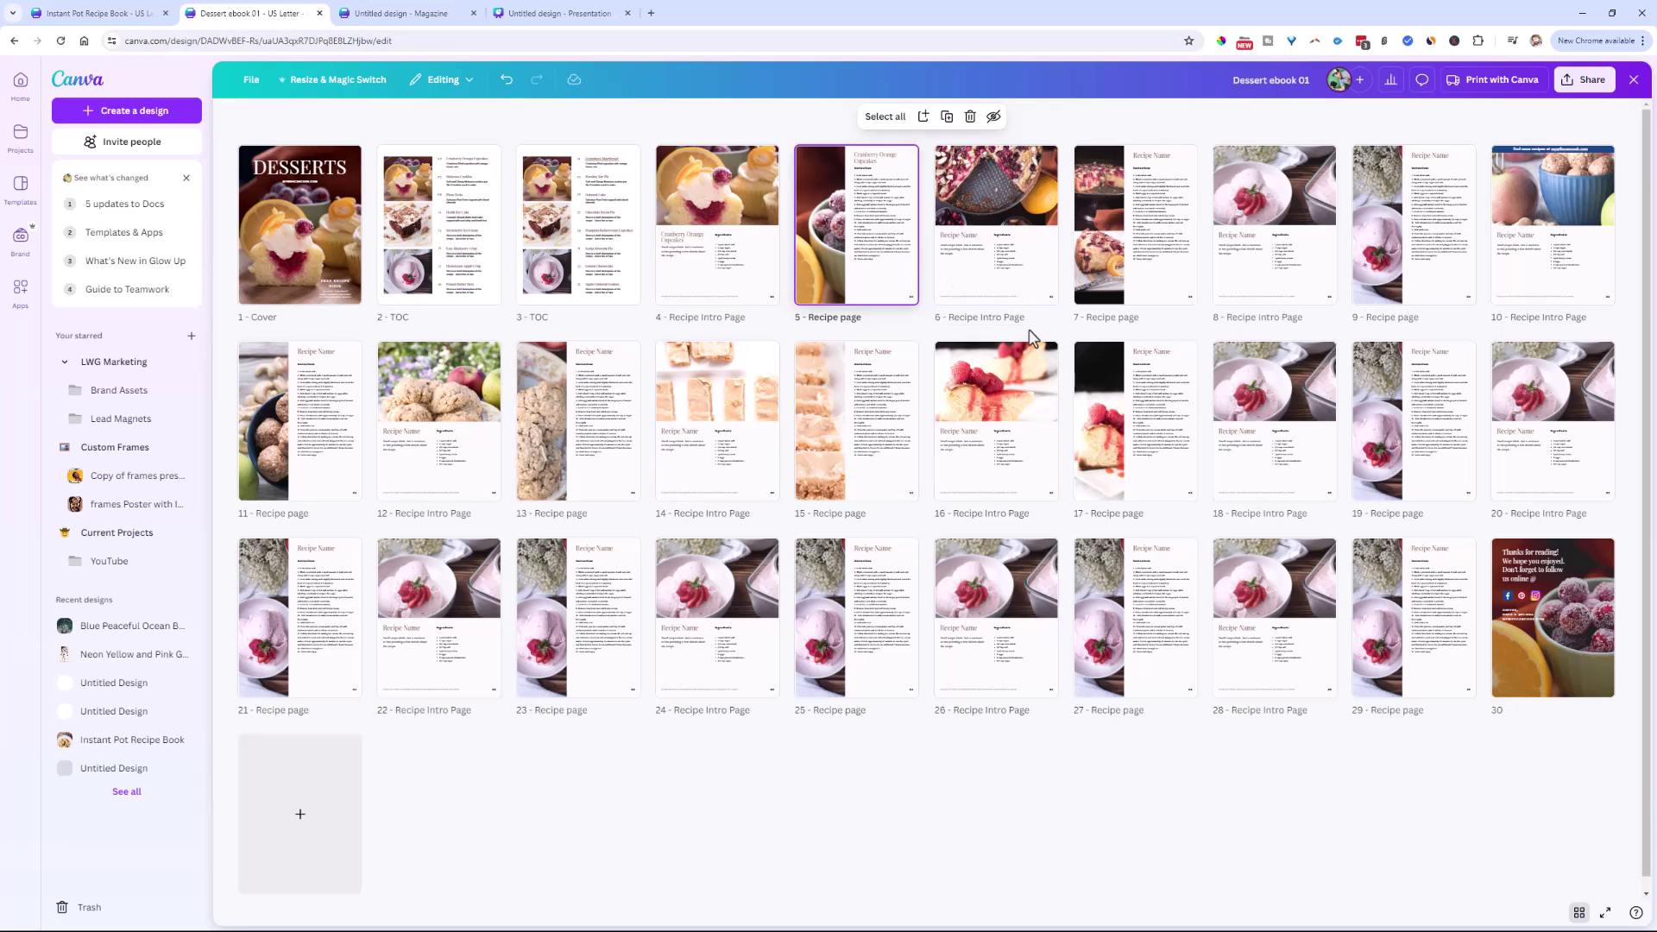
{"action": "left_click", "coordinate": [1112, 417], "text": "shift"}
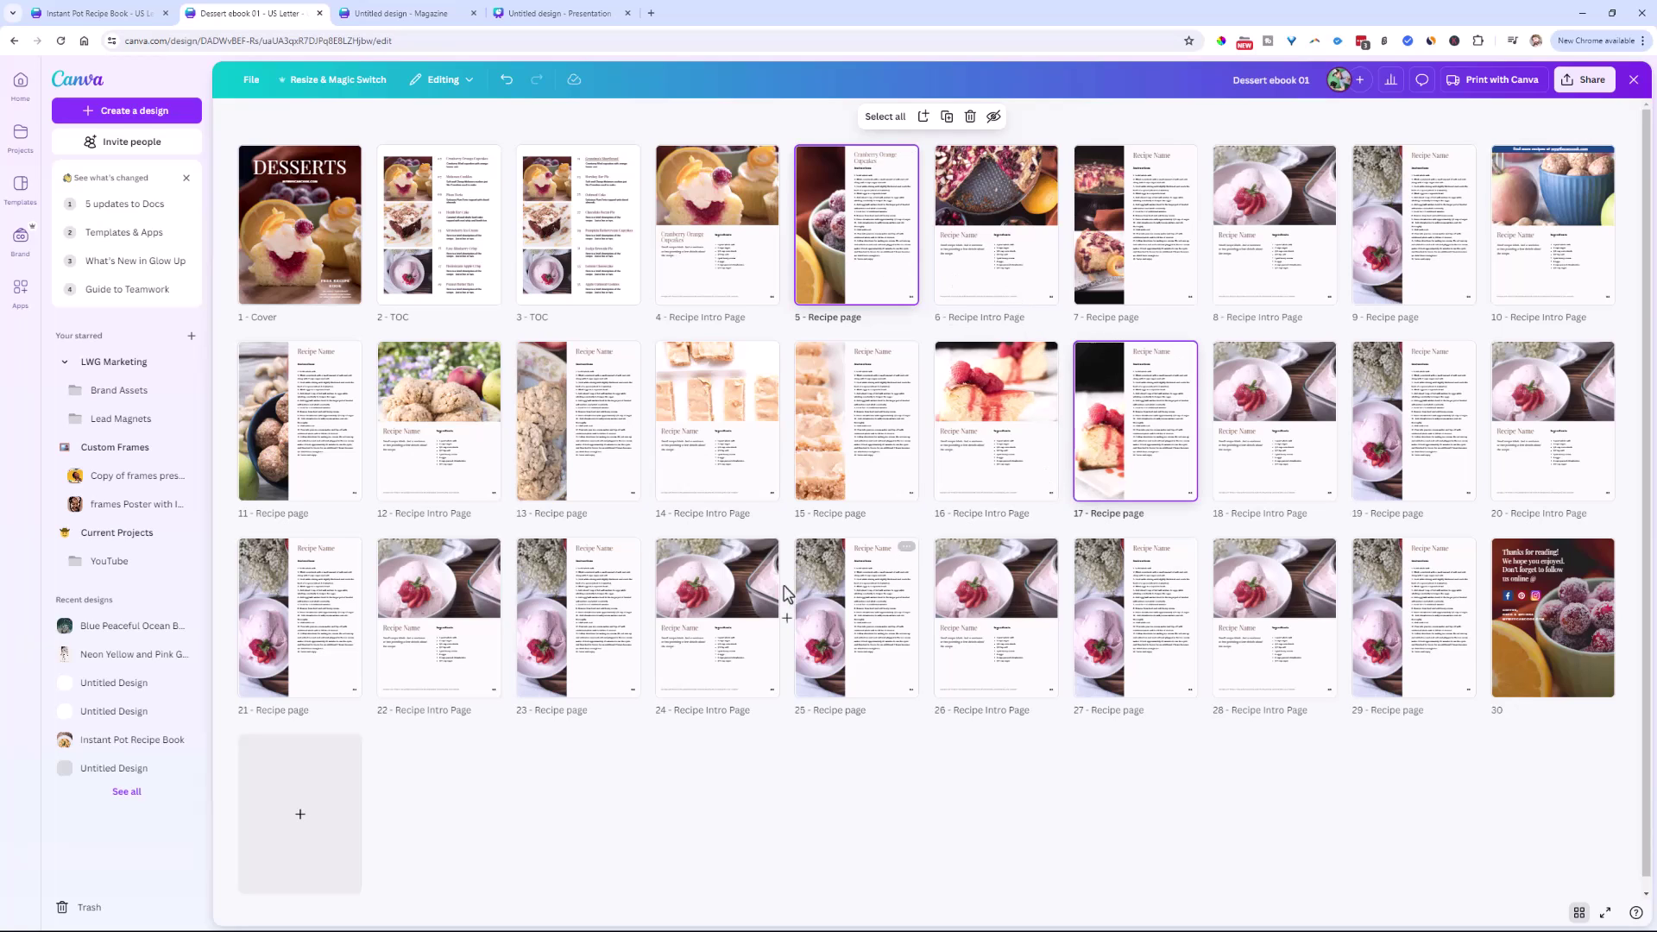
{"action": "left_click", "coordinate": [822, 617], "text": "shift"}
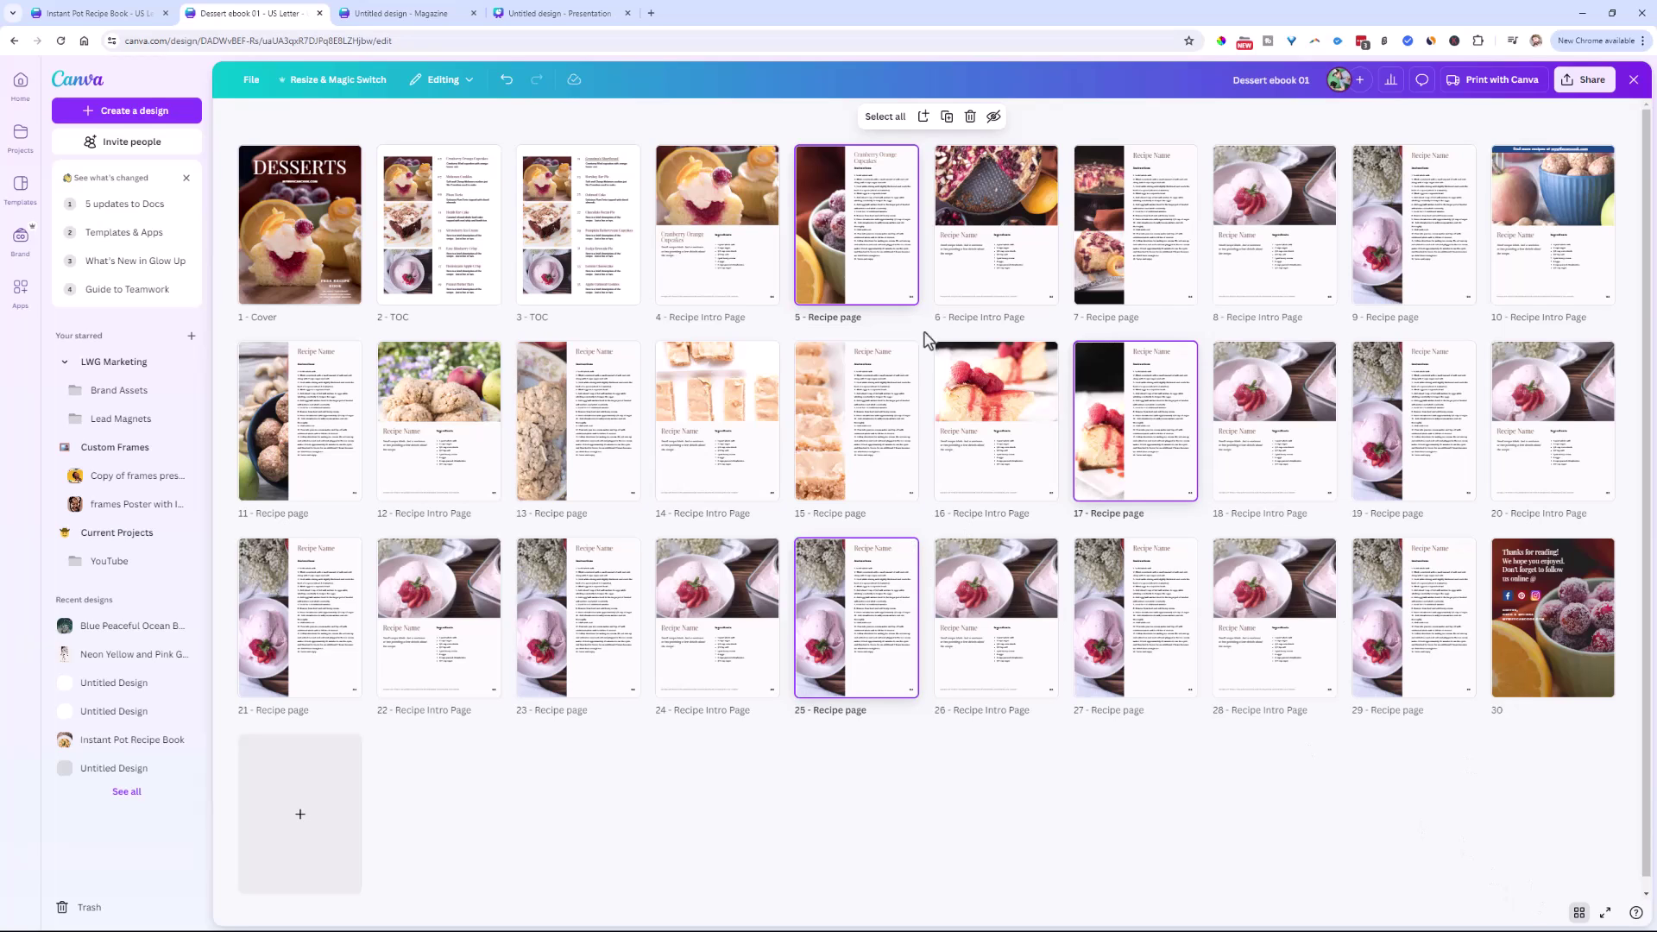
{"action": "left_click", "coordinate": [553, 13]}
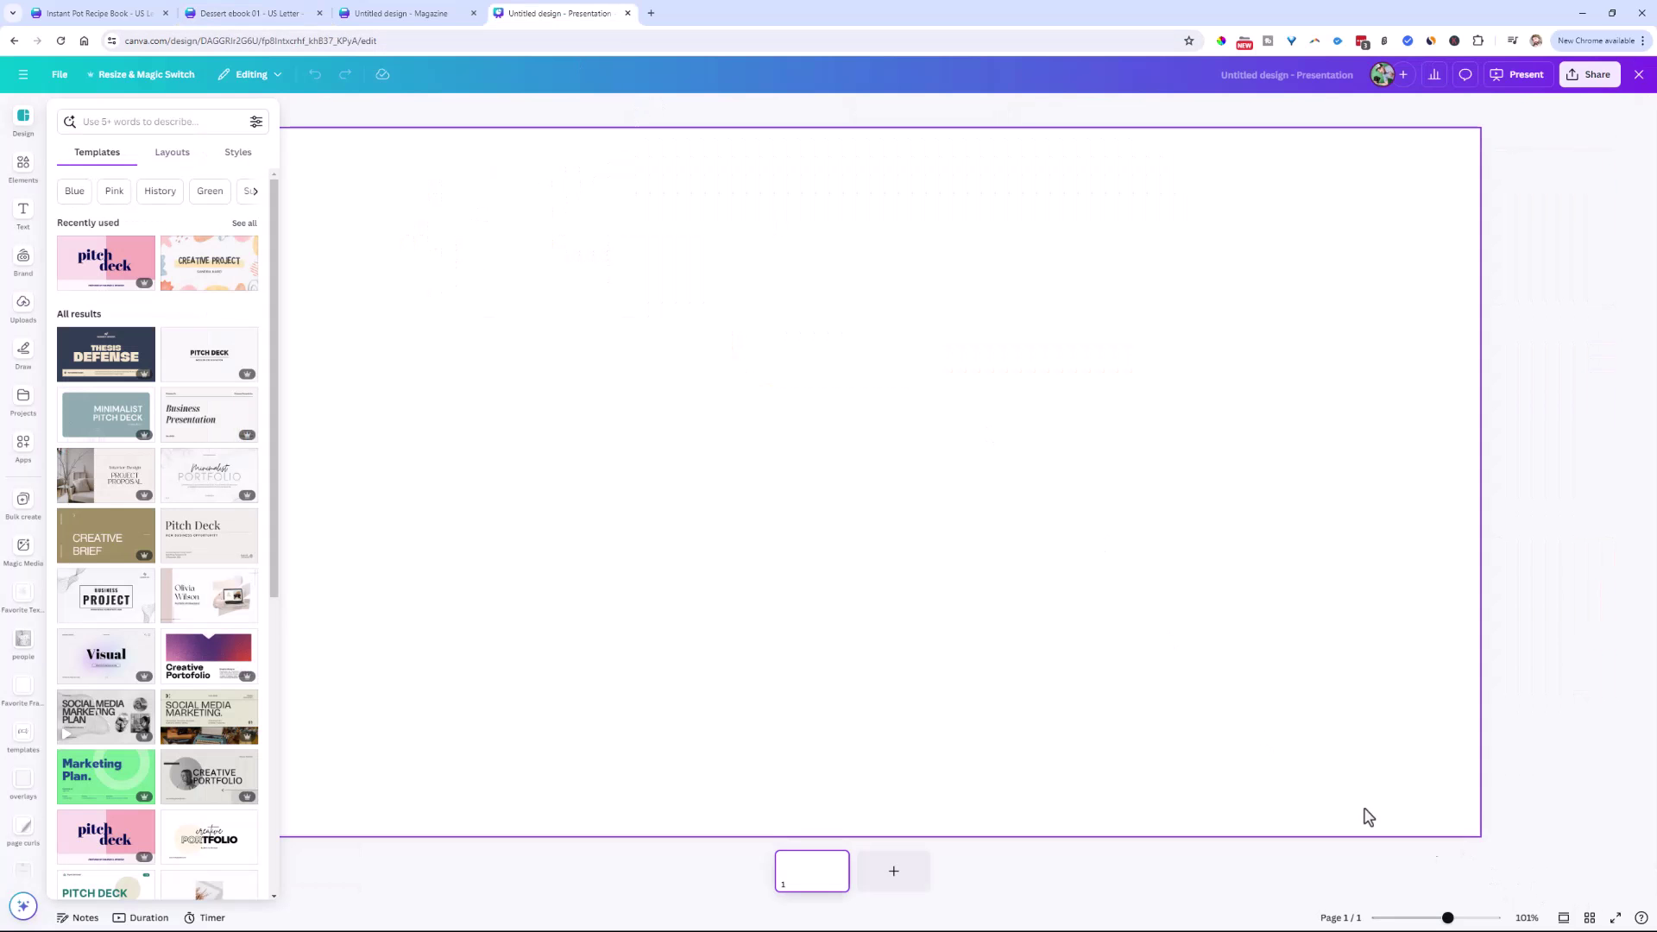
{"action": "left_click", "coordinate": [1589, 920]}
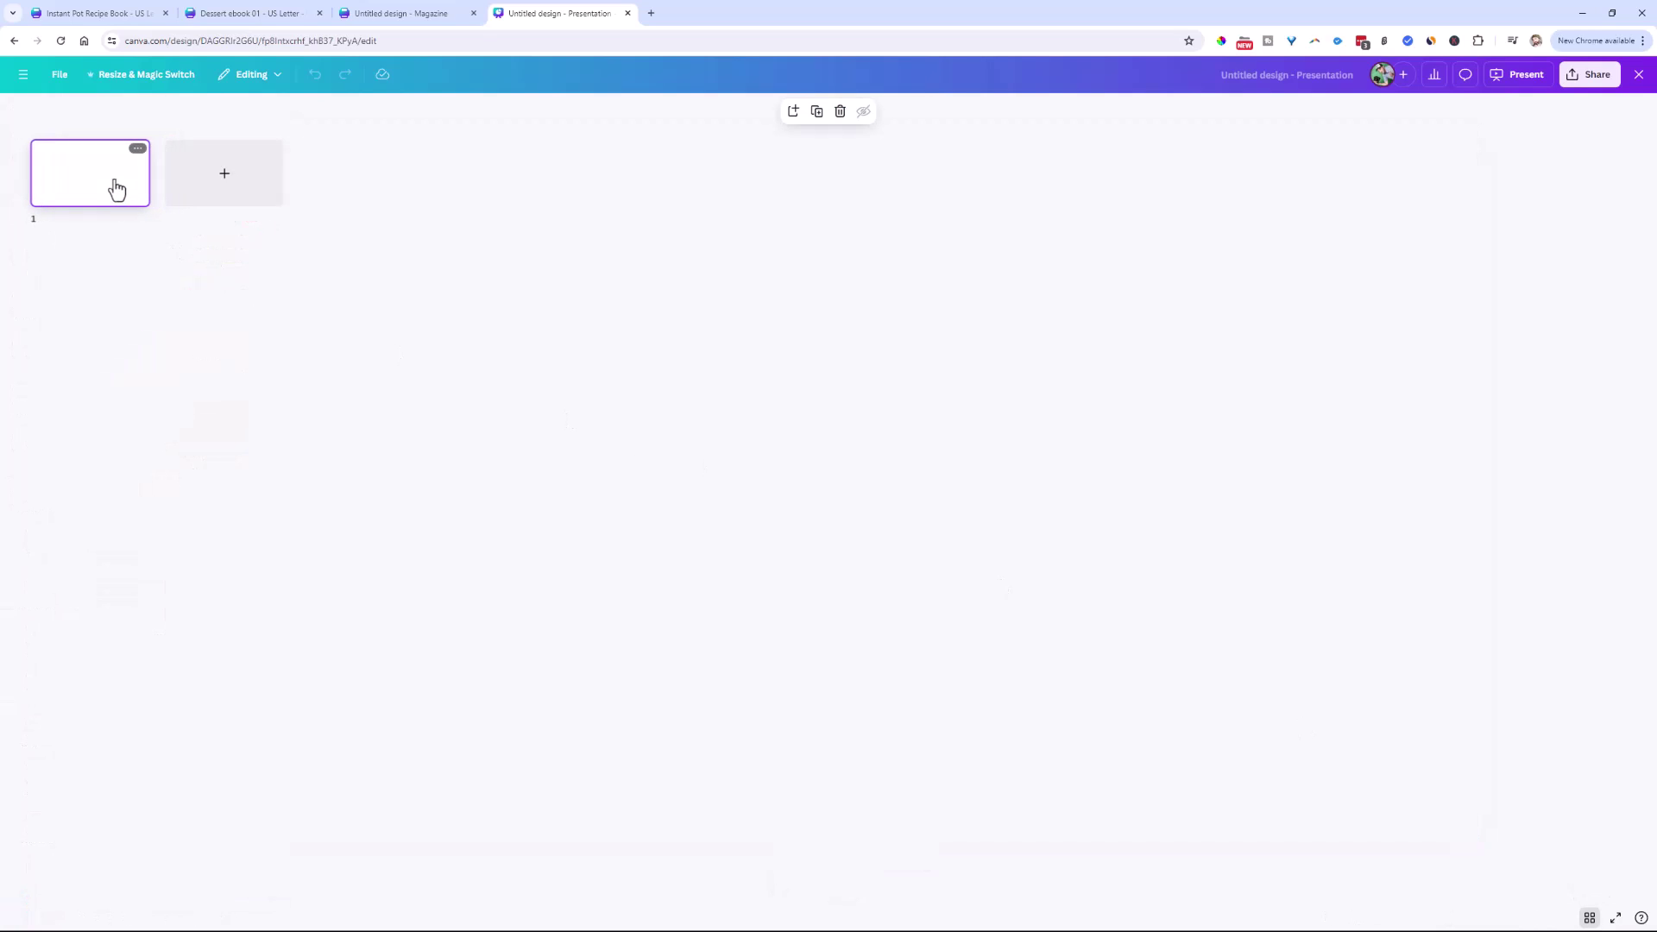
{"action": "key", "text": "ctrl+v"}
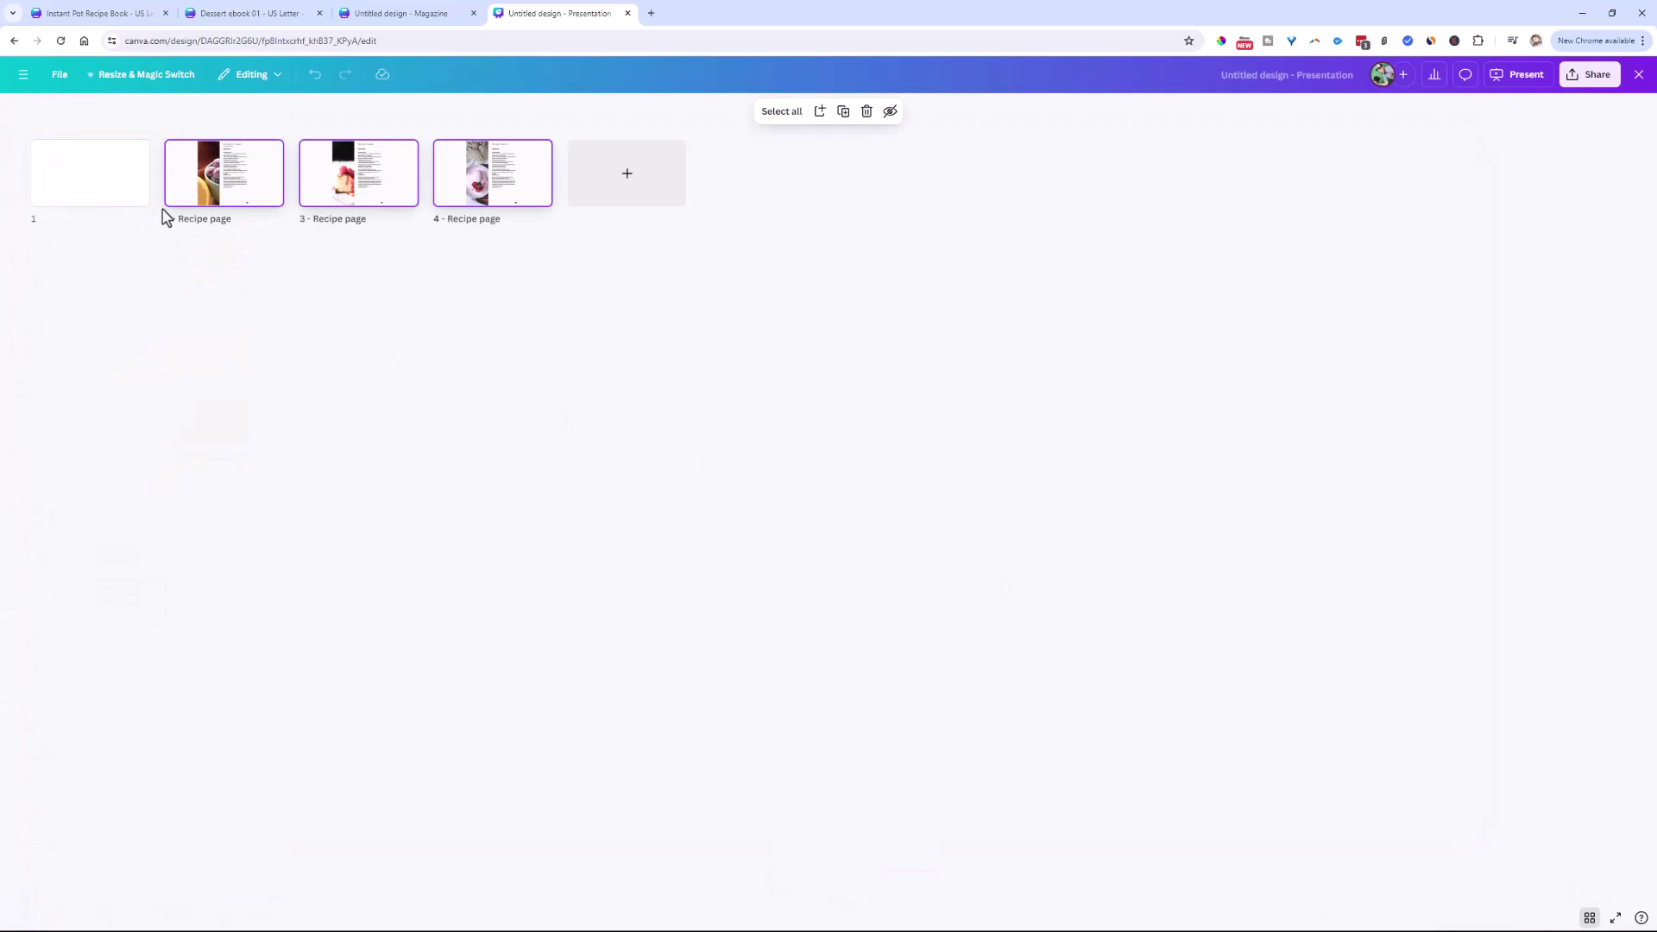
Step: On page 2, move the cranberry photo to the page's left edge, align its top with the page and widen it
{"action": "left_click", "coordinate": [204, 200]}
{"action": "double_click", "coordinate": [204, 201]}
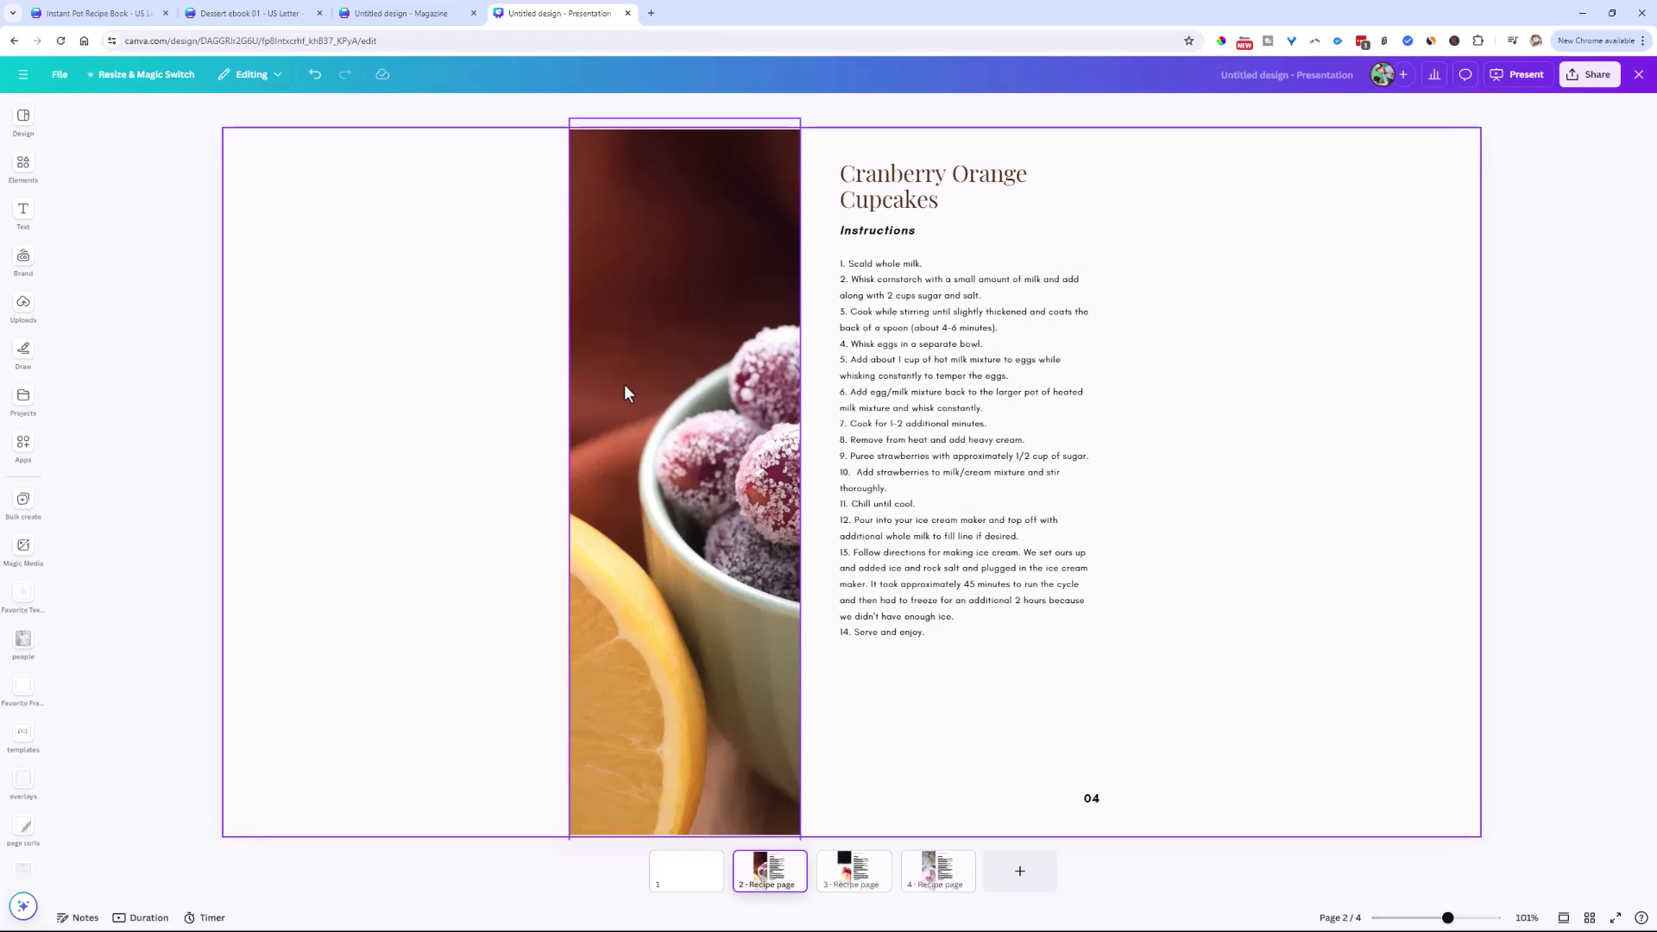
{"action": "left_click_drag", "start_coordinate": [708, 457], "coordinate": [356, 472]}
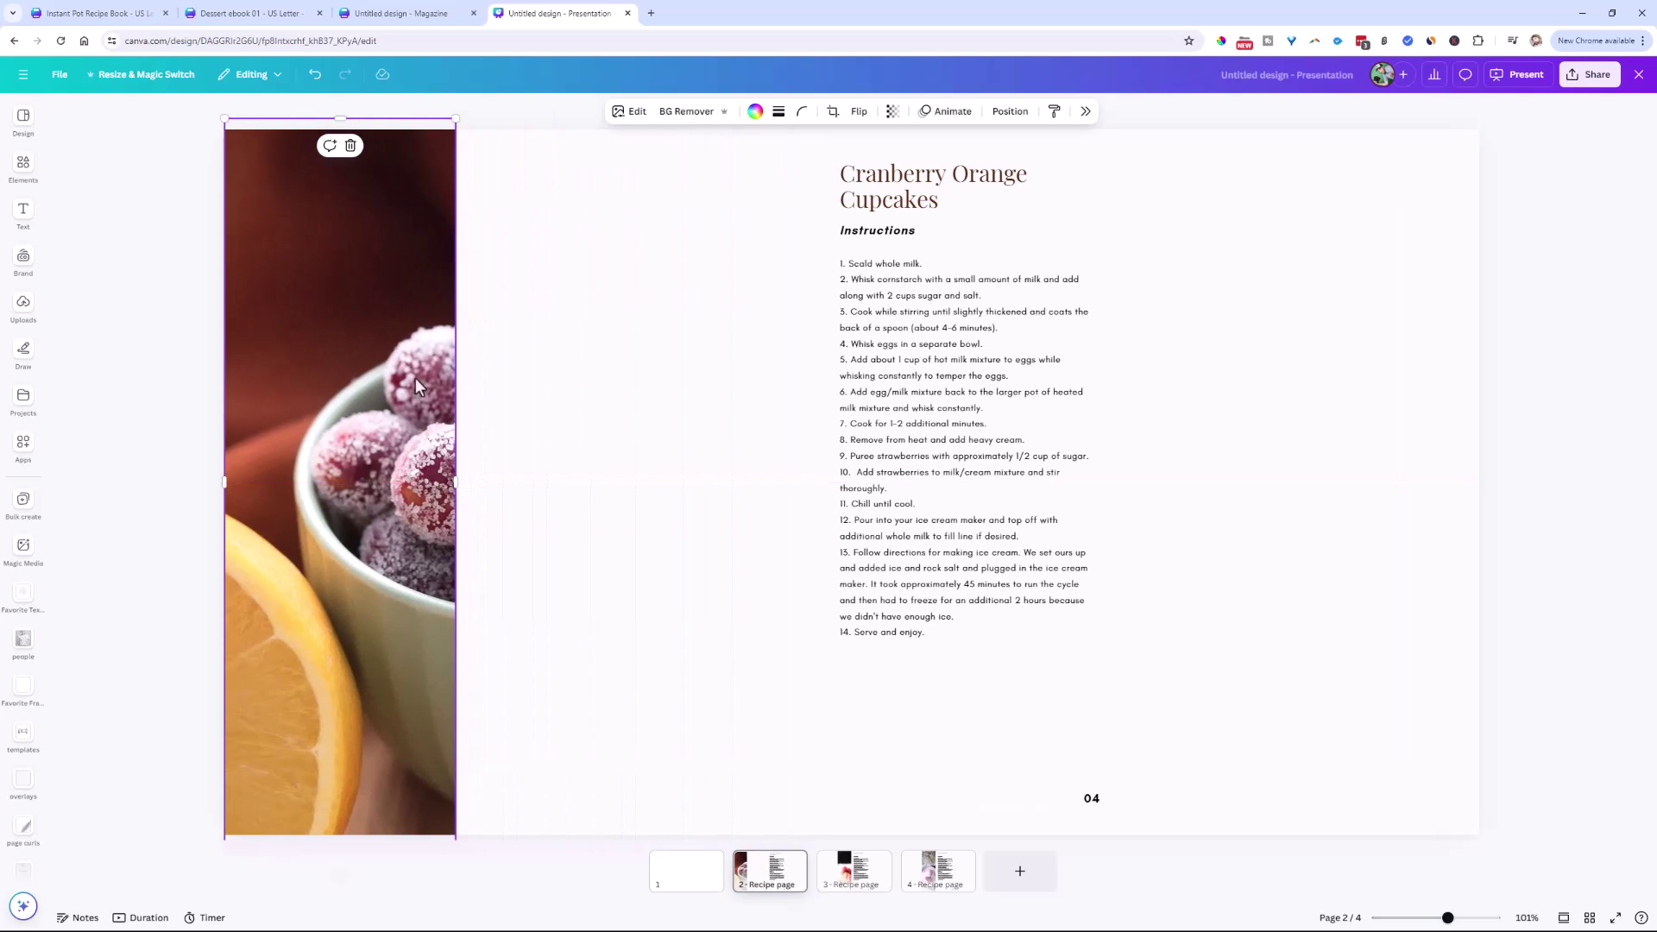
{"action": "left_click_drag", "start_coordinate": [342, 118], "coordinate": [344, 130]}
{"action": "left_click_drag", "start_coordinate": [462, 480], "coordinate": [694, 519]}
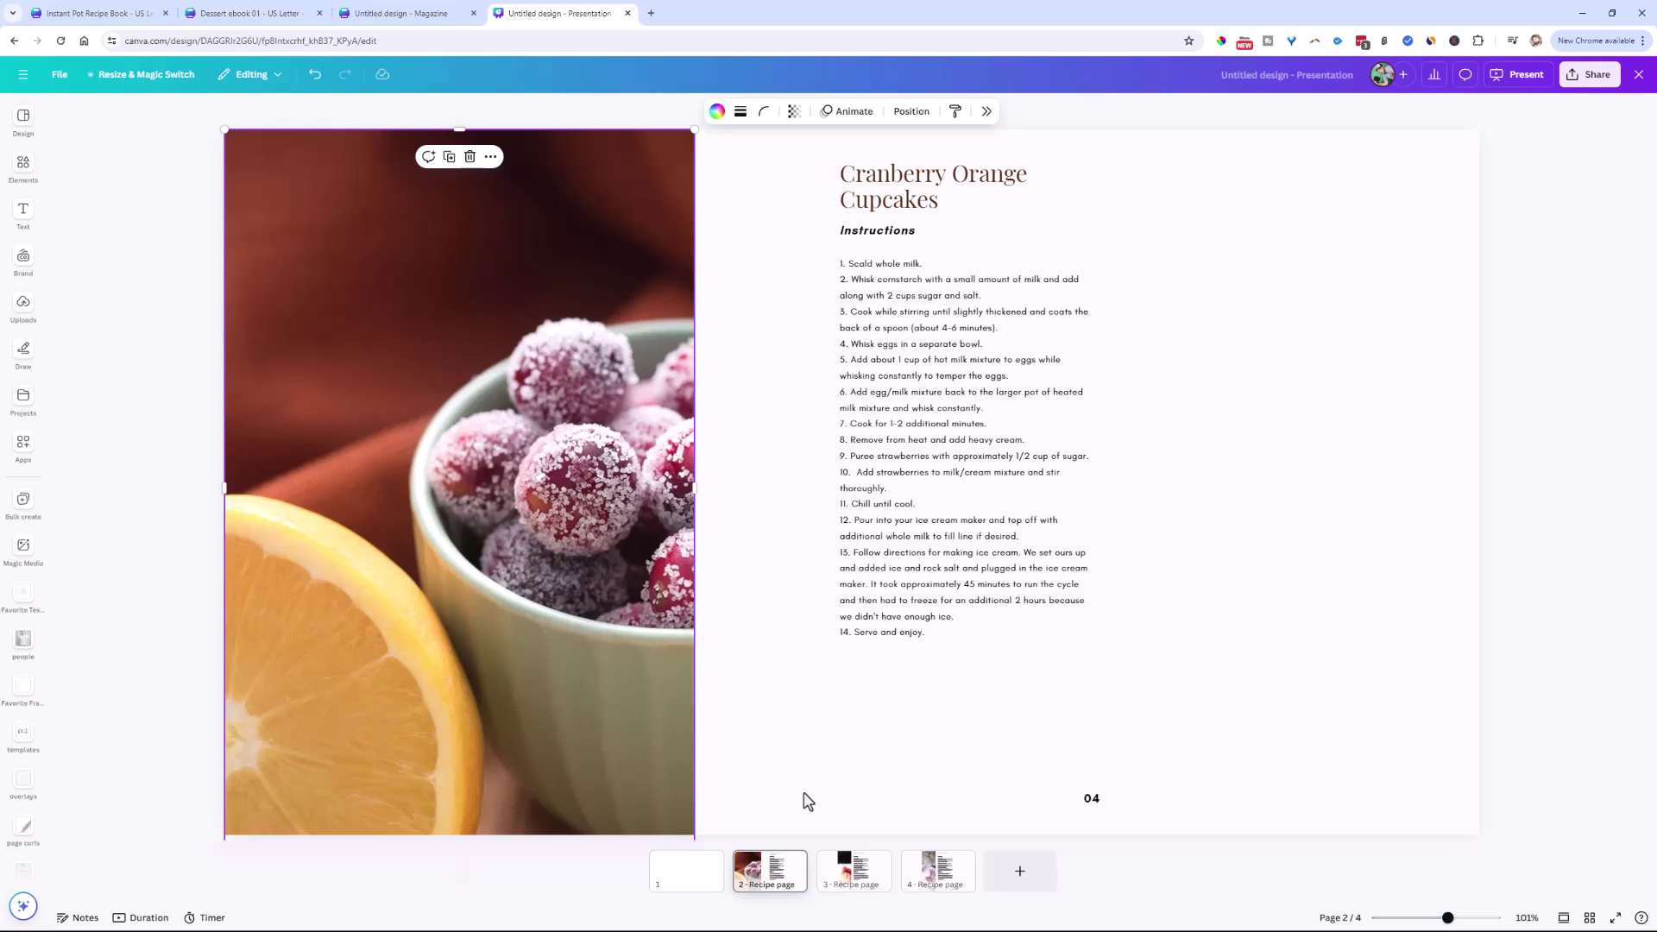
Step: Show the rulers and place vertical guides at the photo's right edge and the recipe text's left edge
{"action": "key", "text": "shift+r"}
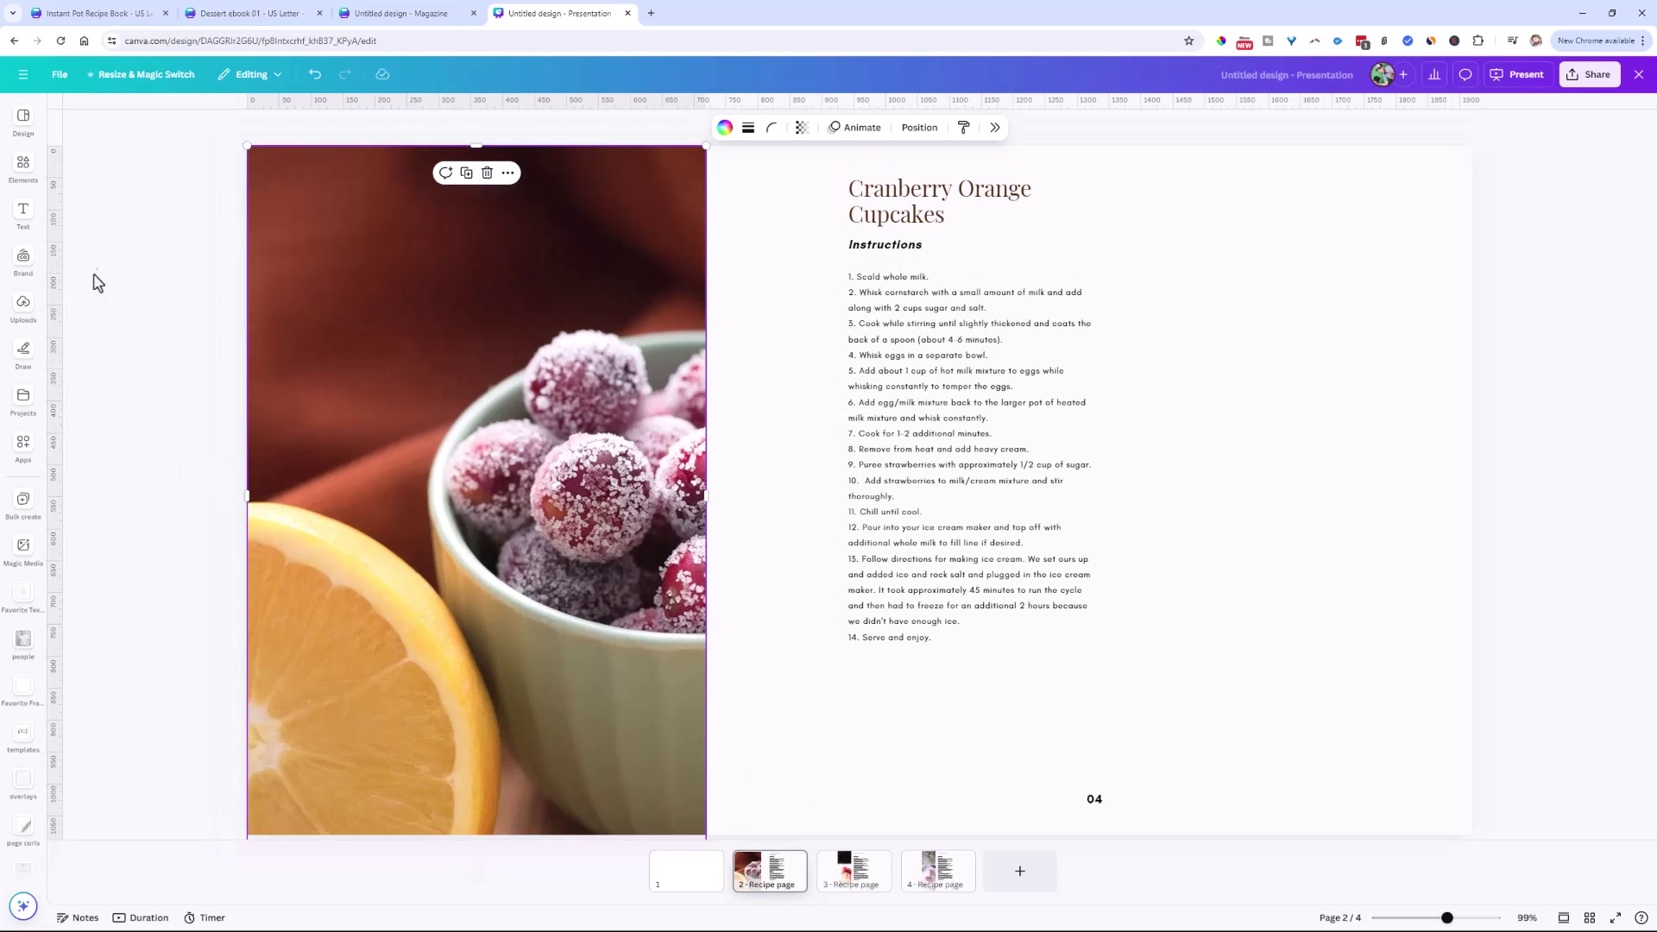
{"action": "left_click", "coordinate": [54, 75]}
{"action": "mouse_move", "coordinate": [228, 231]}
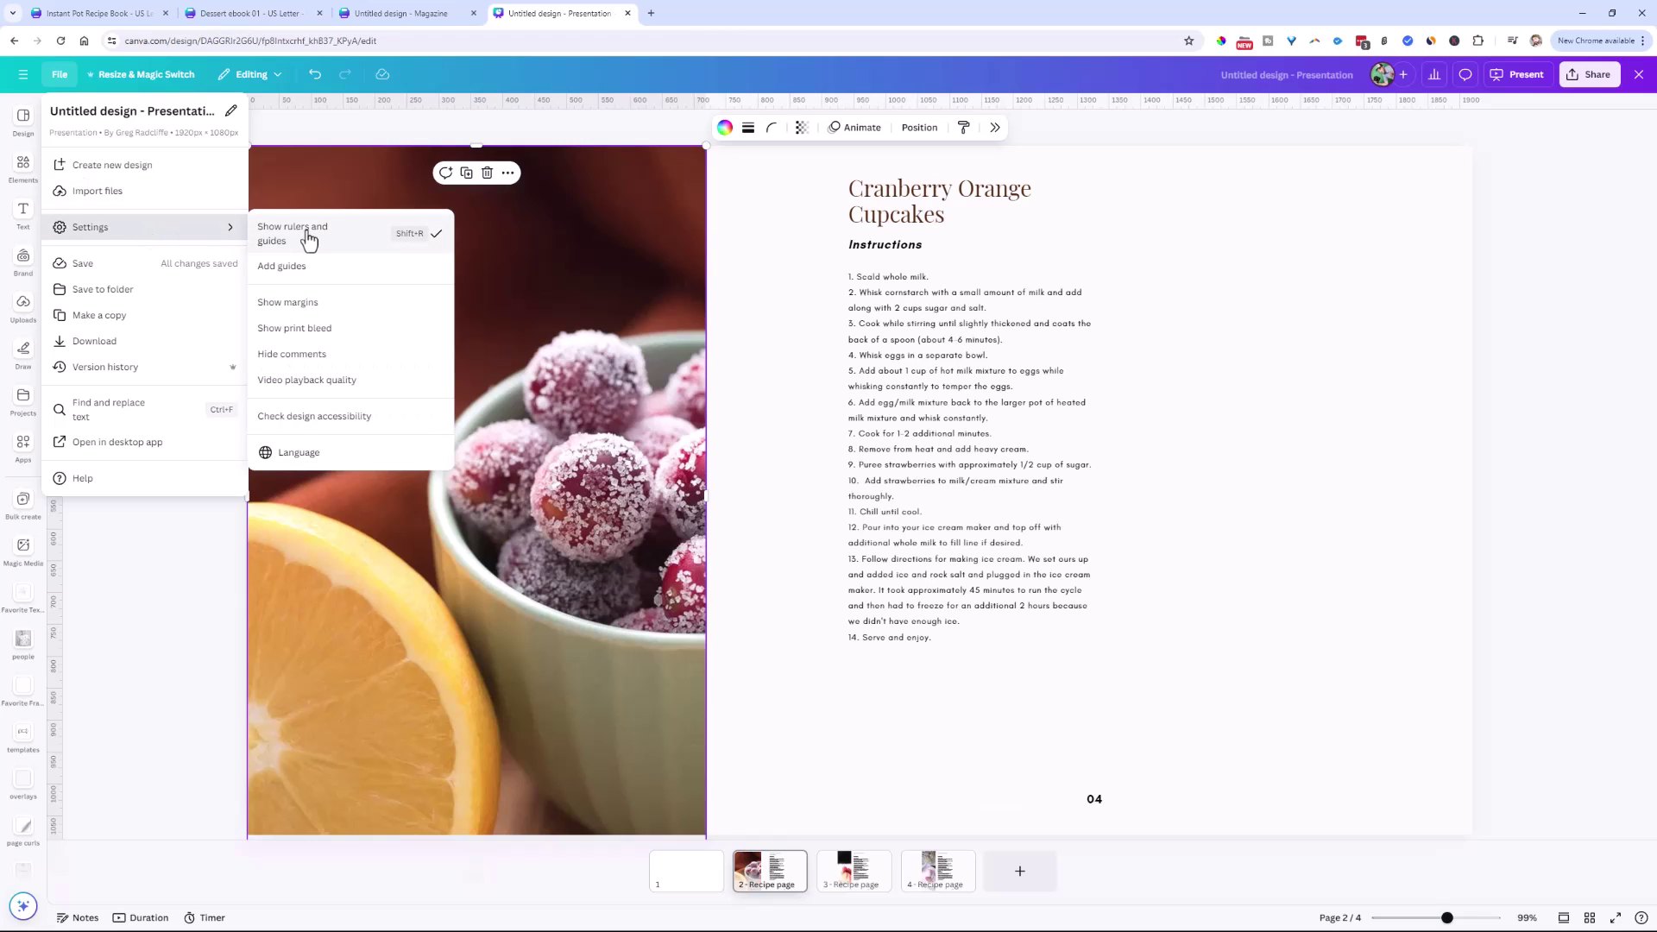
{"action": "left_click", "coordinate": [318, 135]}
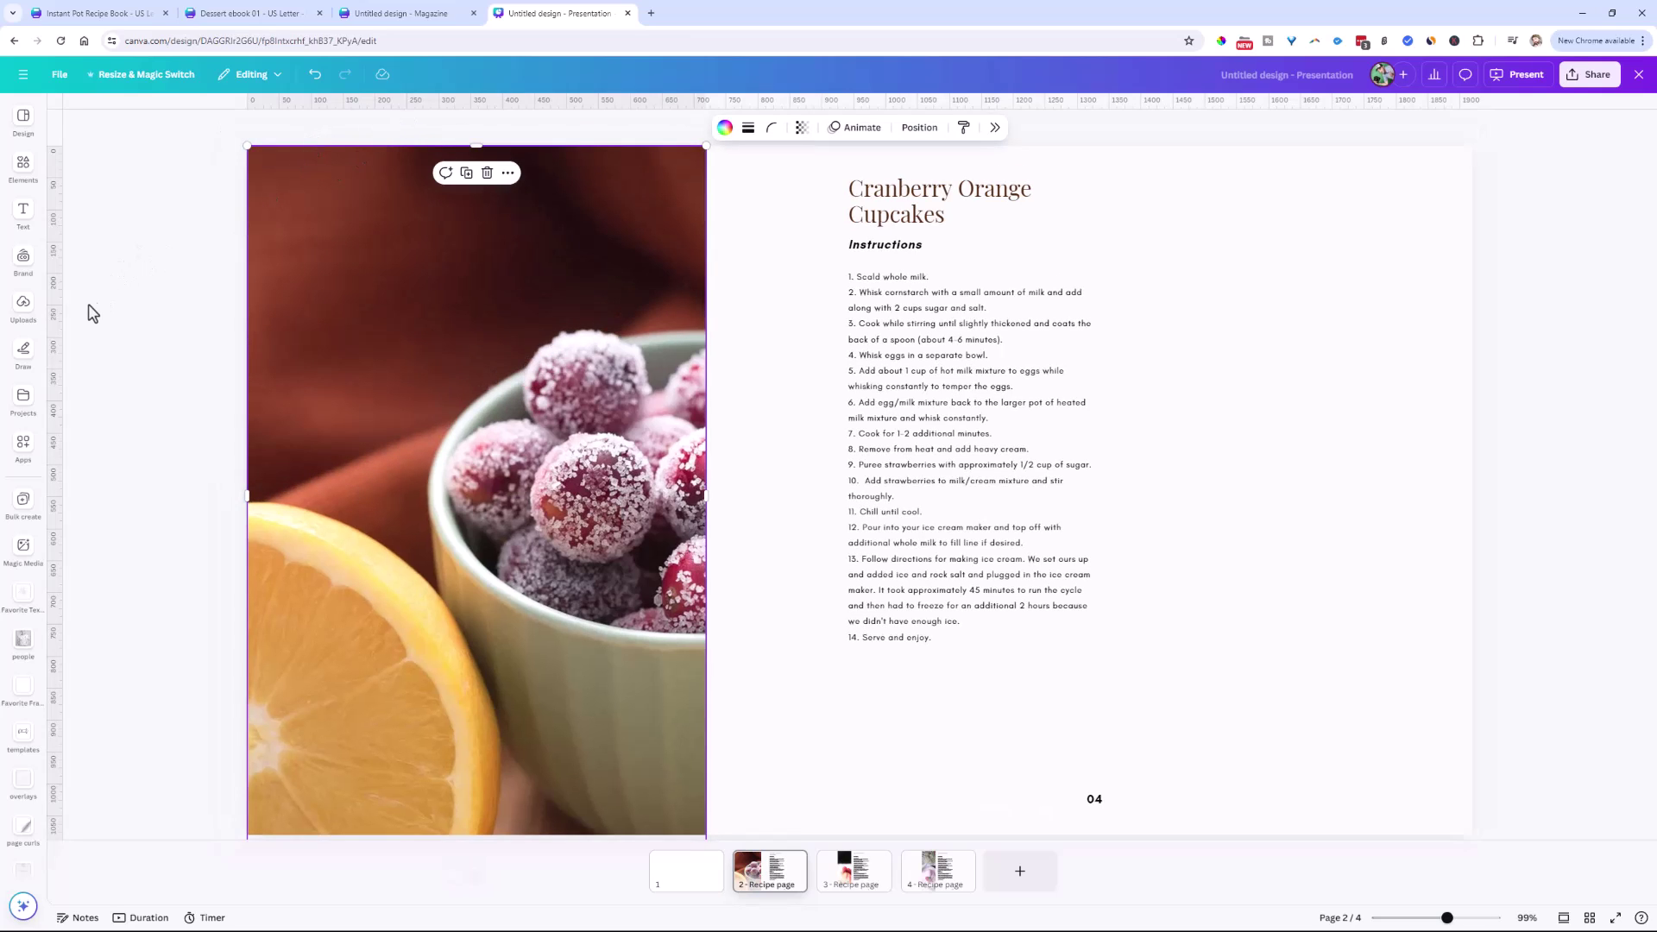
{"action": "left_click_drag", "start_coordinate": [57, 313], "coordinate": [706, 386]}
{"action": "left_click_drag", "start_coordinate": [52, 374], "coordinate": [848, 378]}
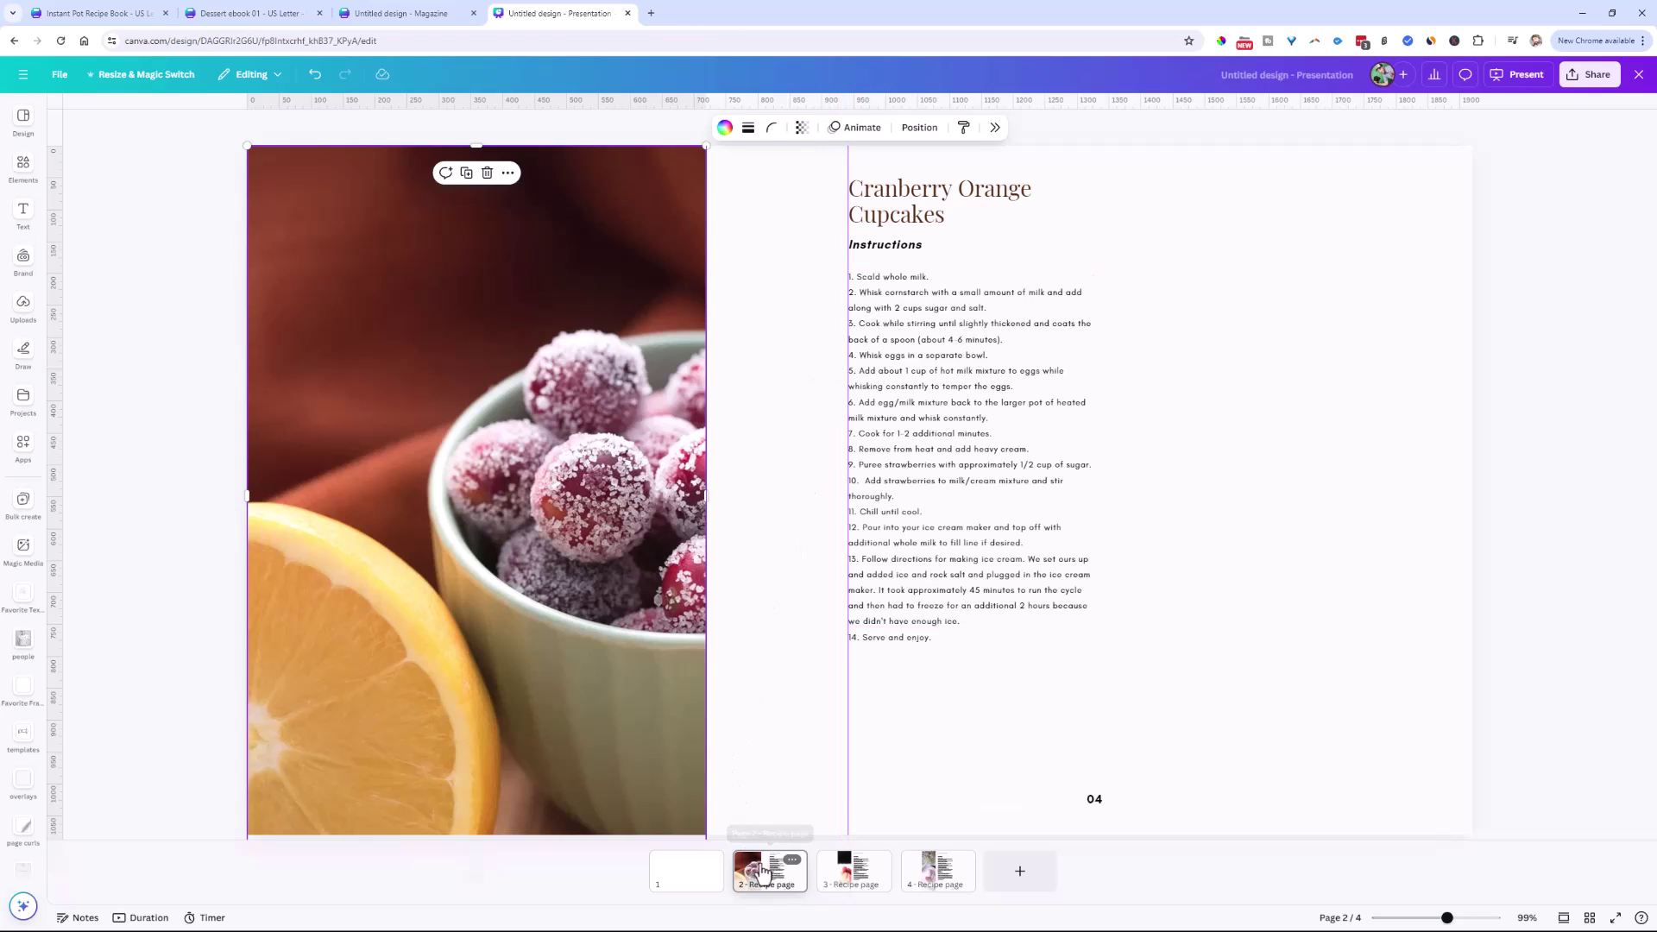
Step: On page 3, move the cheesecake photo to the page's left edge, fit it to the page height and widen it to the first guide
{"action": "left_click", "coordinate": [839, 894]}
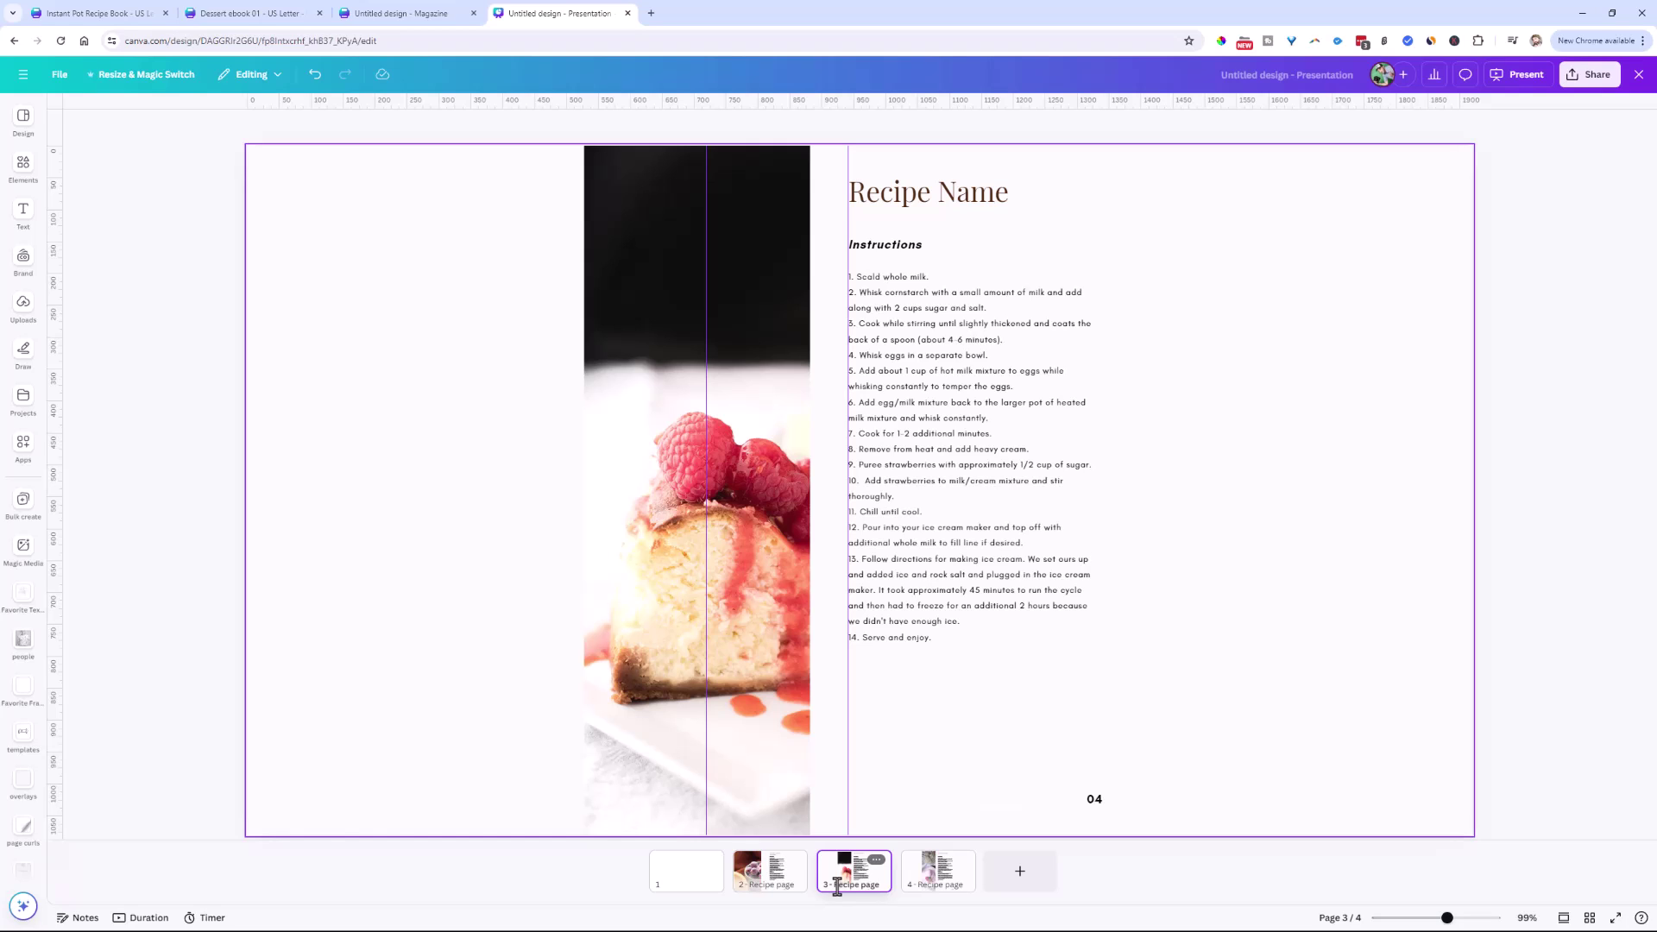
{"action": "left_click", "coordinate": [669, 658]}
{"action": "left_click_drag", "start_coordinate": [655, 658], "coordinate": [322, 647]}
{"action": "left_click_drag", "start_coordinate": [360, 127], "coordinate": [357, 149]}
{"action": "left_click_drag", "start_coordinate": [473, 498], "coordinate": [702, 492]}
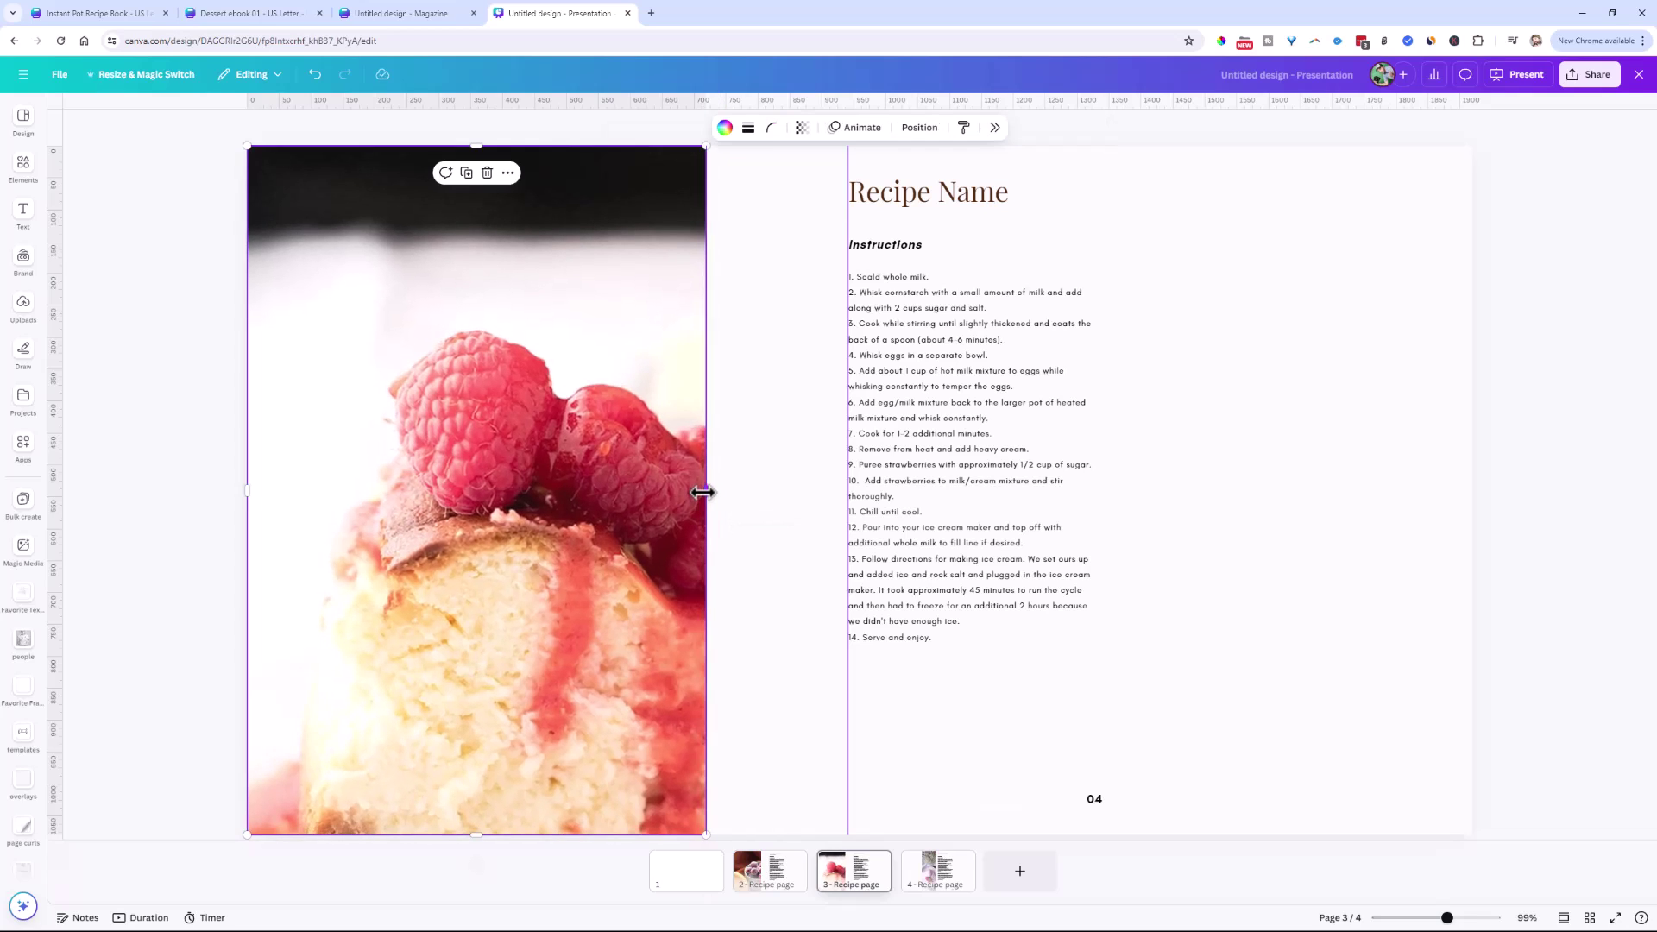
Step: Scale the cheesecake photo down within its crop frame so that the whole cake slice shows, and apply the crop
{"action": "double_click", "coordinate": [569, 473]}
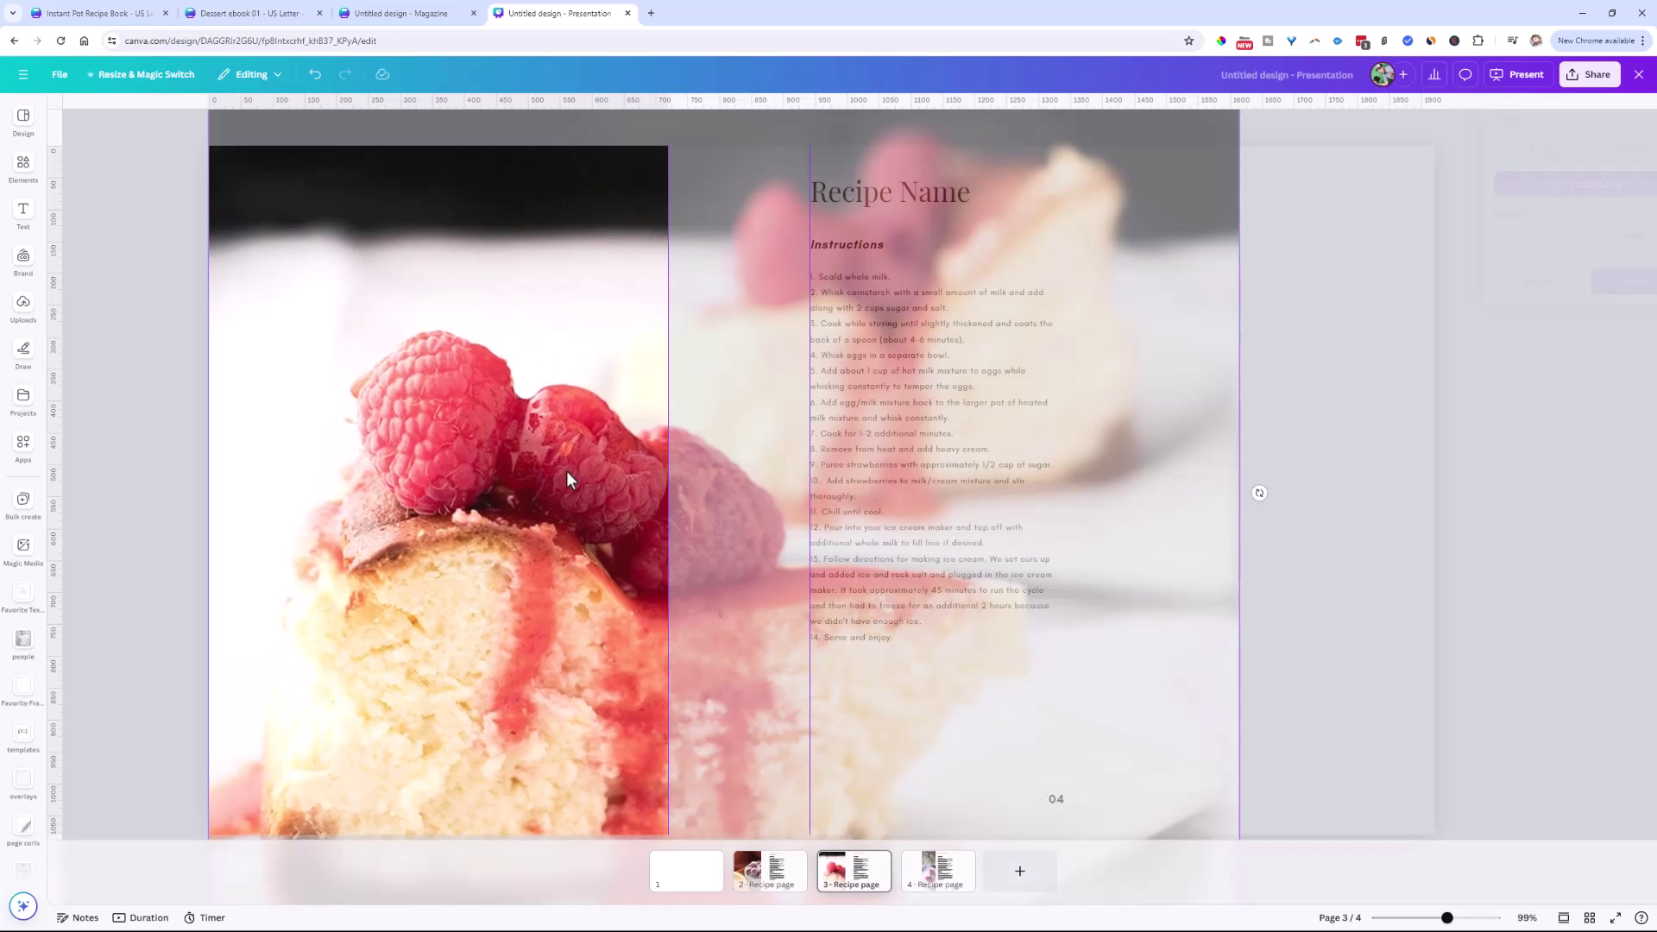
{"action": "left_click", "coordinate": [1414, 917]}
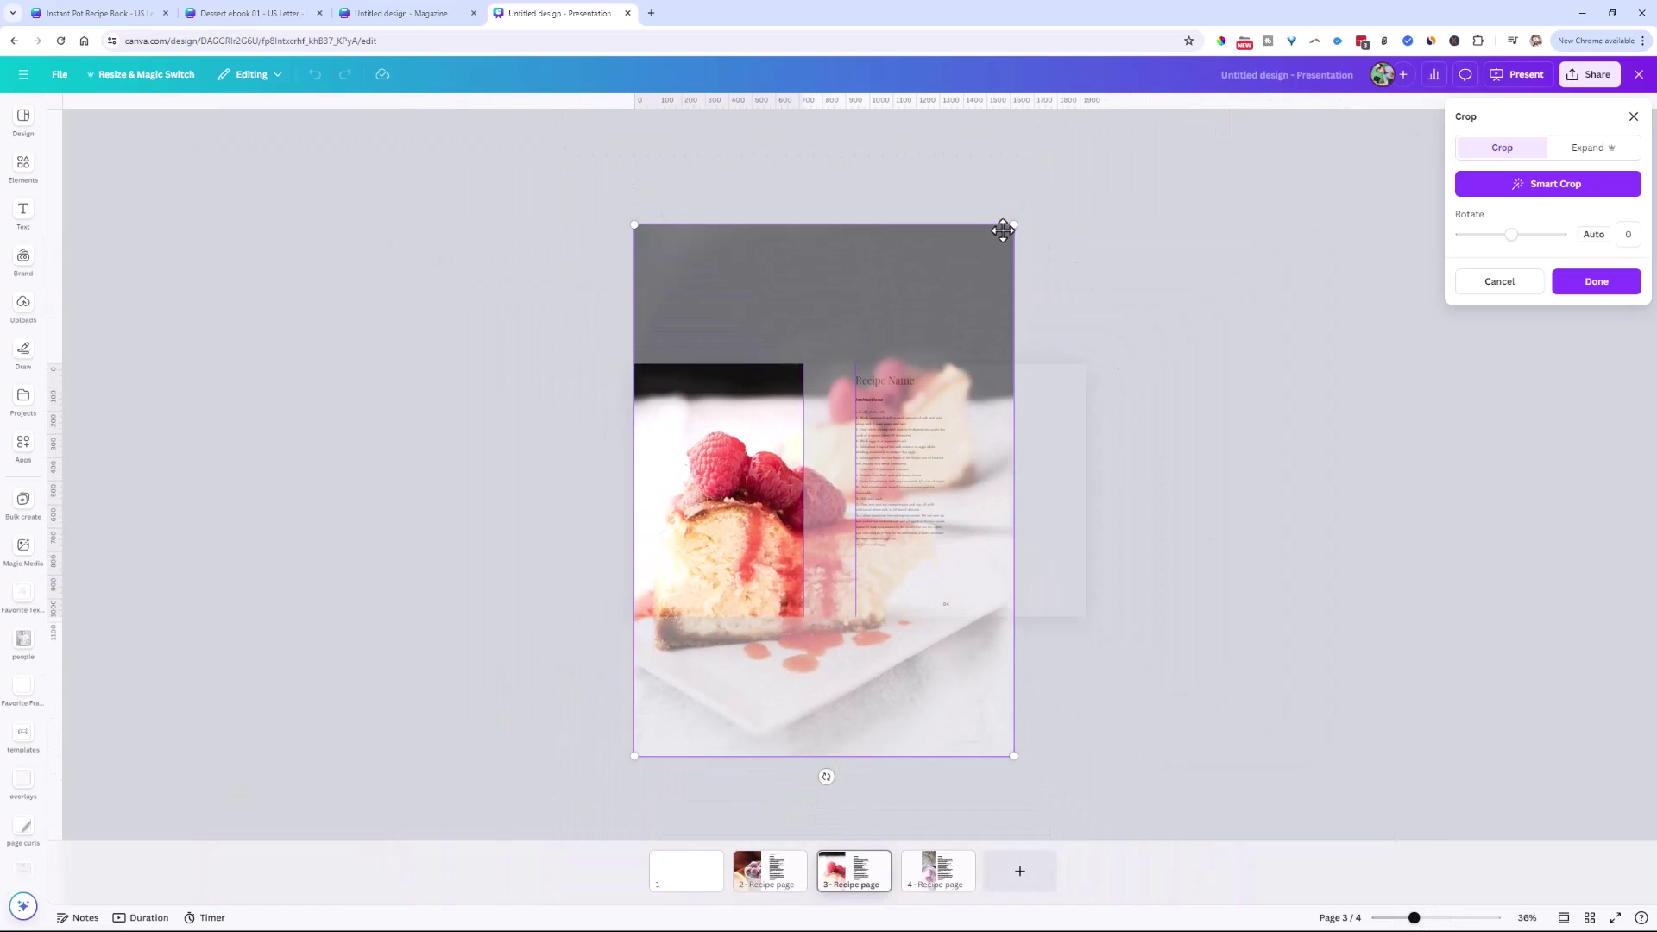
{"action": "left_click_drag", "start_coordinate": [1012, 227], "coordinate": [913, 363]}
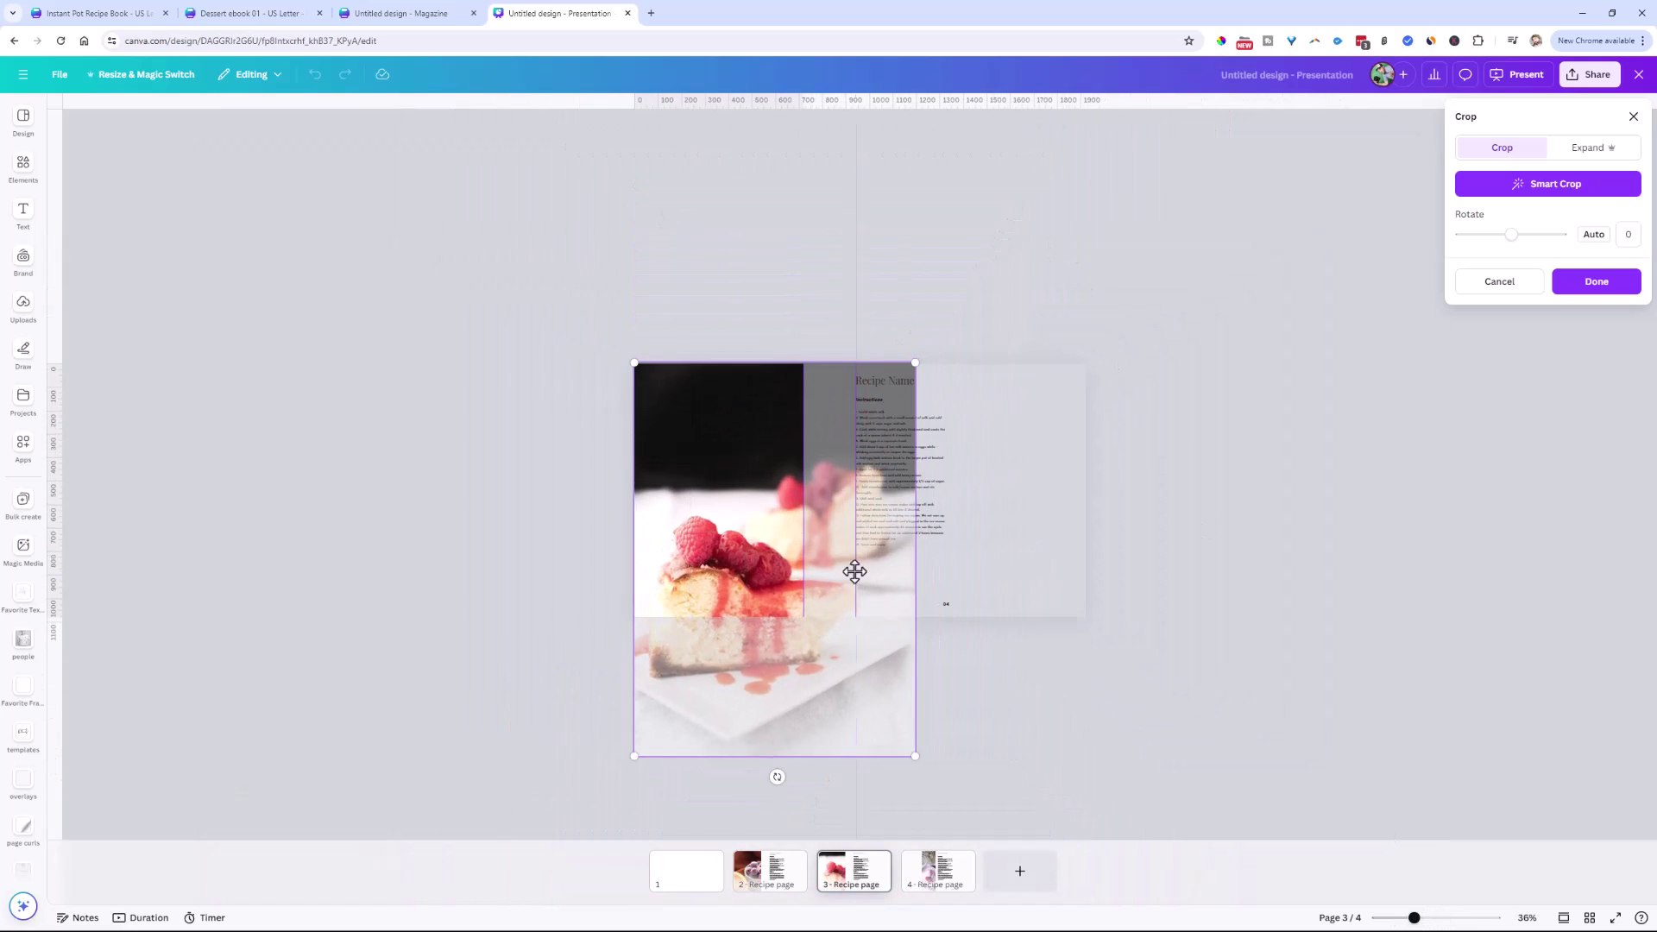
{"action": "left_click_drag", "start_coordinate": [918, 756], "coordinate": [825, 639]}
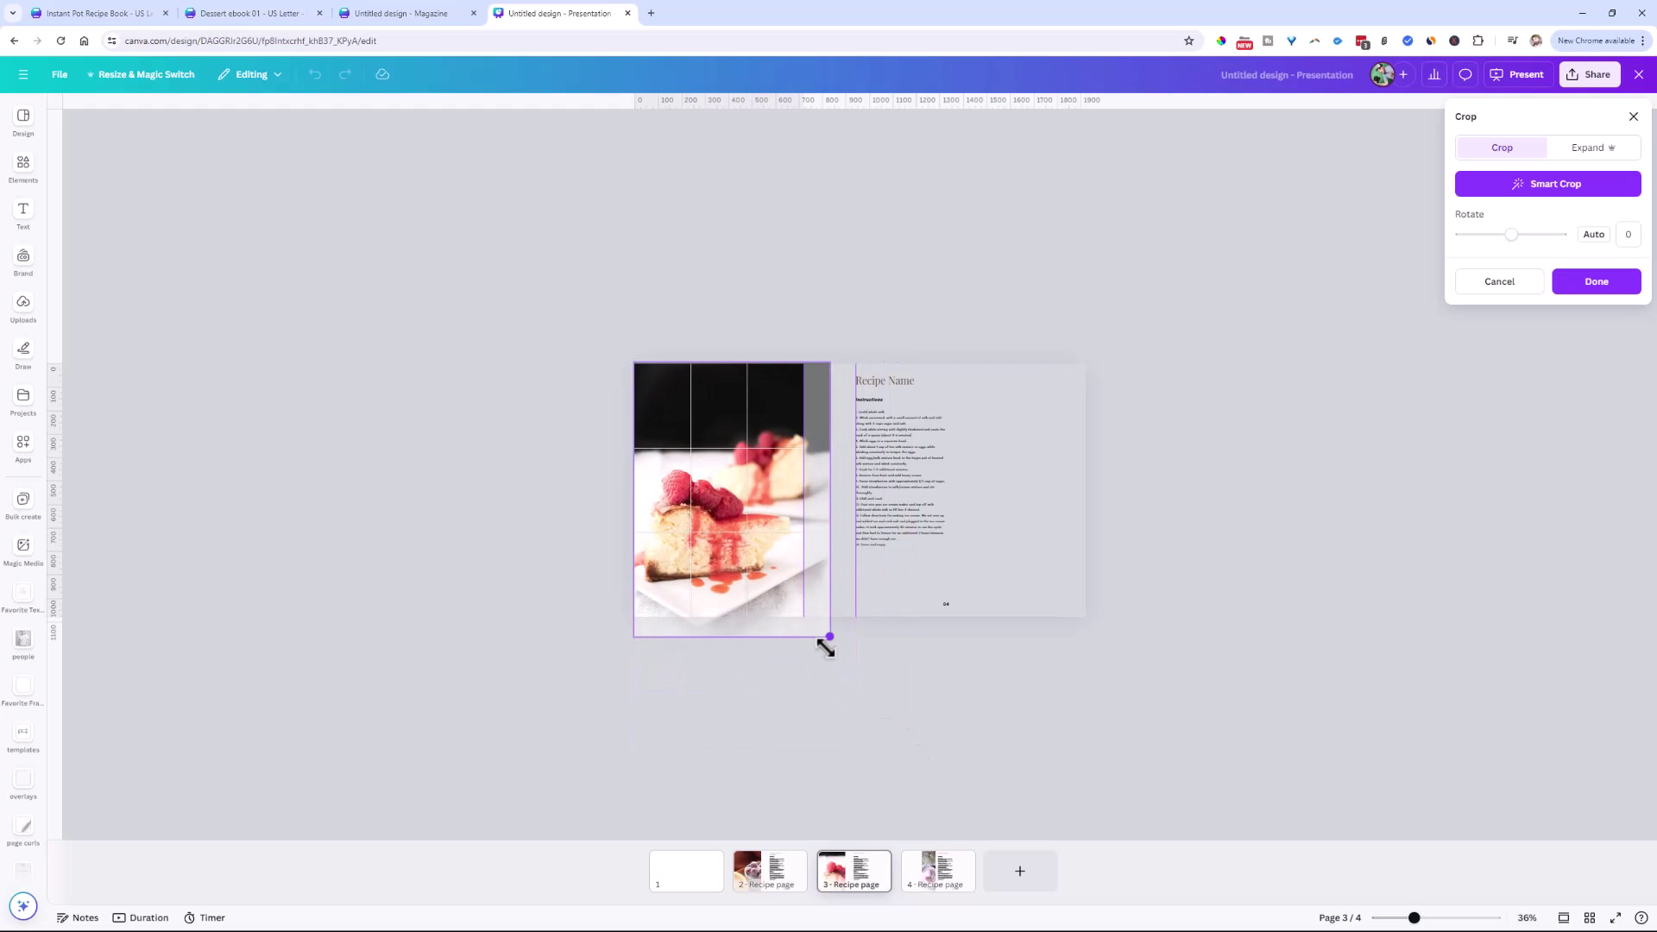
{"action": "key", "text": "Return"}
{"action": "left_click_drag", "start_coordinate": [1413, 918], "coordinate": [1440, 918]}
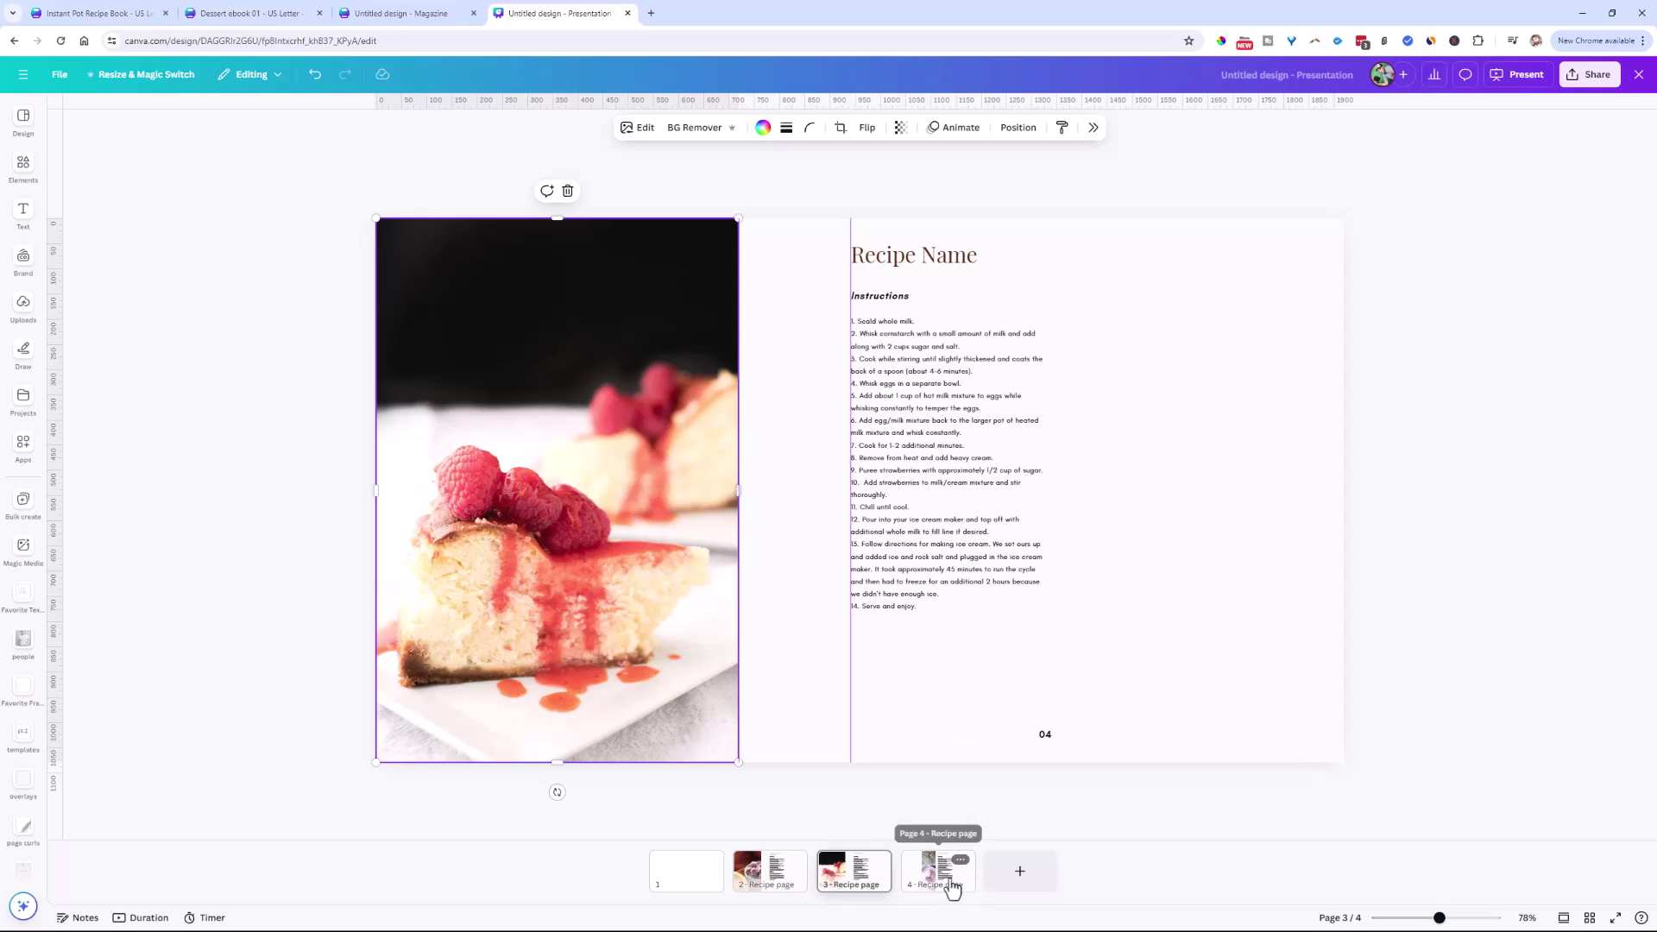
Step: On page 4, move the ice cream photo to the left edge, widen it to the first guide and trim it to the page bottom
{"action": "left_click", "coordinate": [943, 889]}
{"action": "left_click_drag", "start_coordinate": [661, 554], "coordinate": [434, 540]}
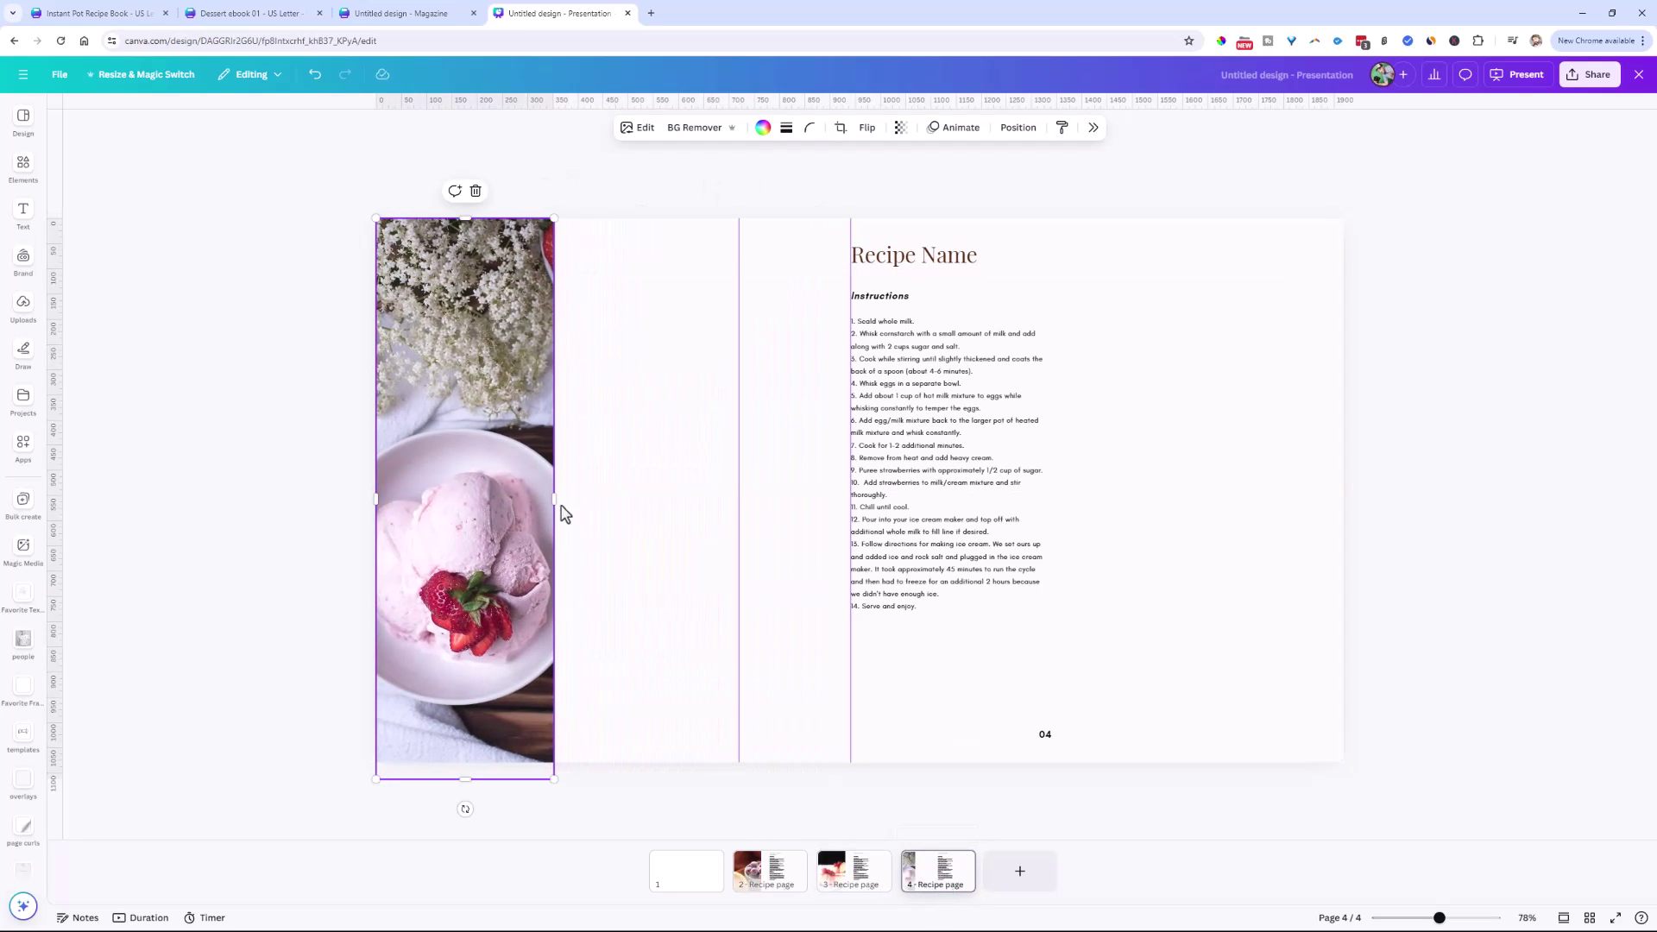
{"action": "left_click_drag", "start_coordinate": [555, 500], "coordinate": [734, 514]}
{"action": "left_click_drag", "start_coordinate": [573, 777], "coordinate": [573, 762]}
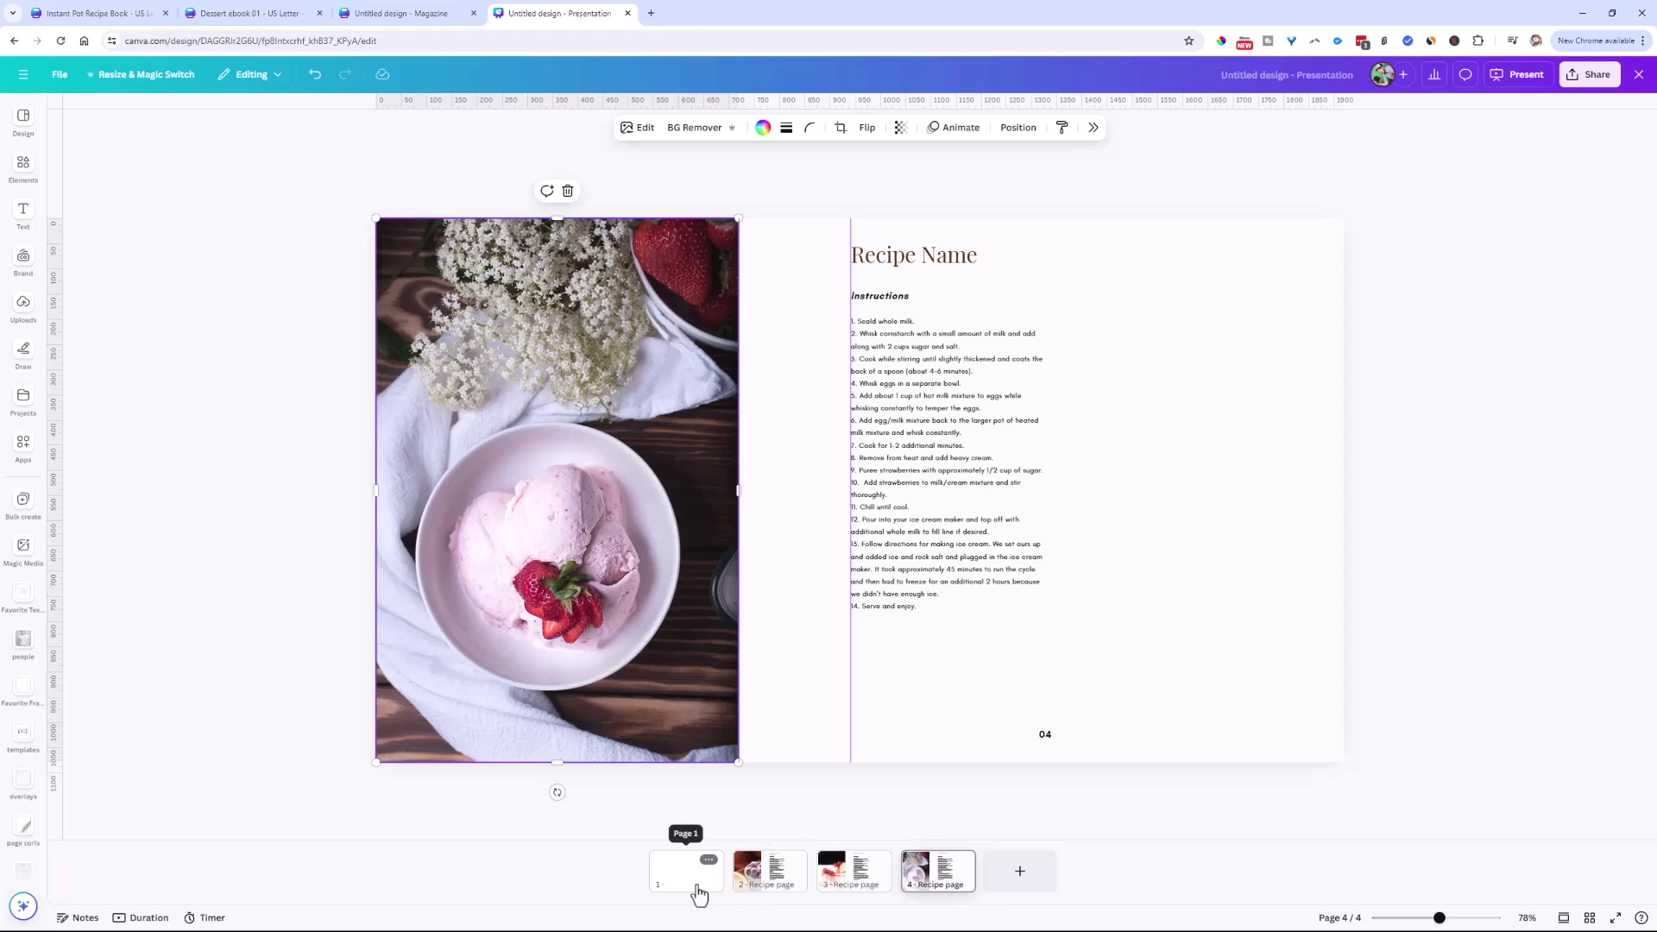
Step: Add a small red square with the text "1" in the upper-right corner of page 2
{"action": "left_click", "coordinate": [756, 884]}
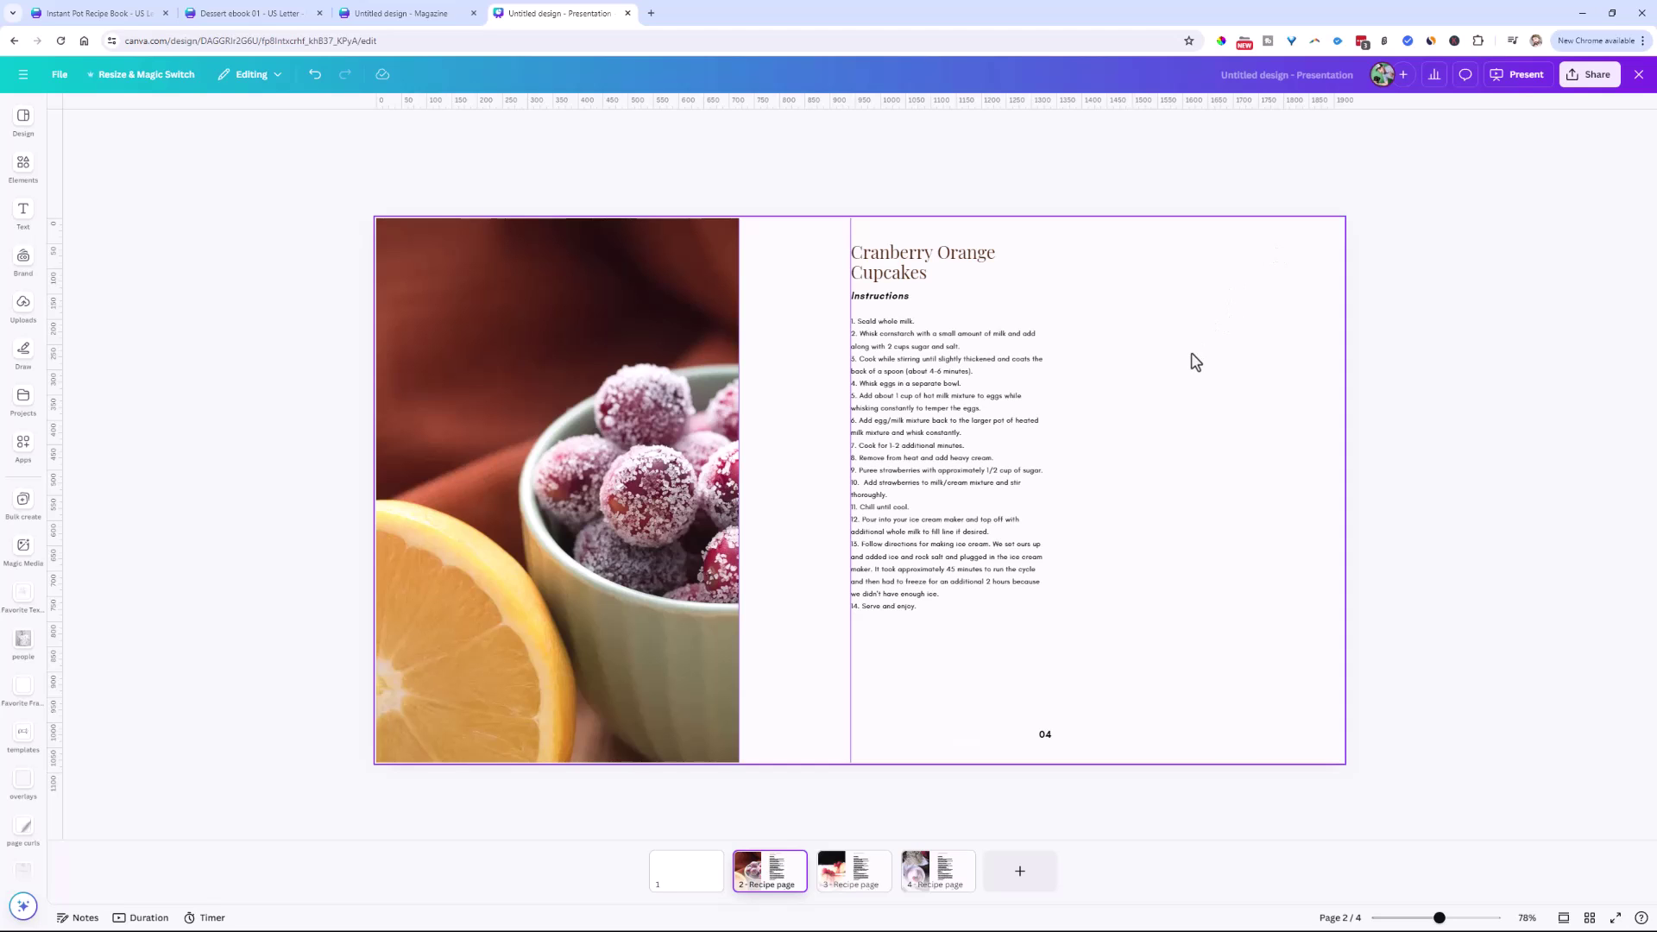
{"action": "key", "text": "r"}
{"action": "left_click_drag", "start_coordinate": [804, 518], "coordinate": [1230, 326]}
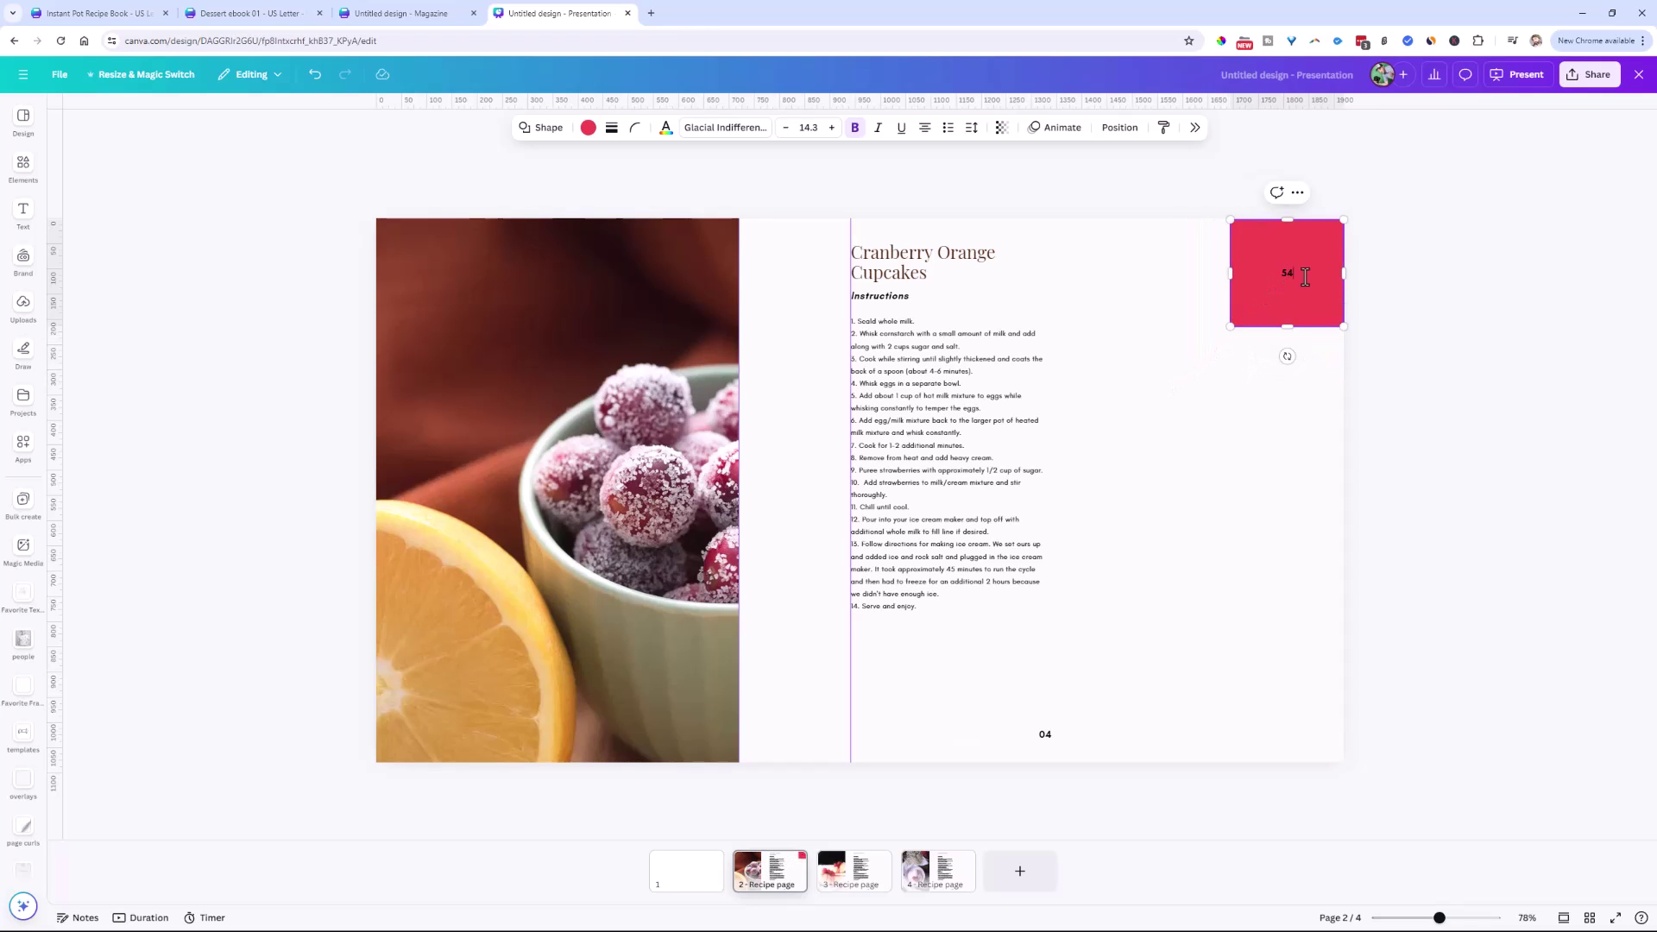
{"action": "type", "text": "1"}
Step: Set the font size of the number in the red square to 48
{"action": "left_click_drag", "start_coordinate": [1290, 273], "coordinate": [1283, 272]}
{"action": "left_click", "coordinate": [832, 128]}
{"action": "left_click", "coordinate": [832, 127]}
{"action": "left_click", "coordinate": [832, 128]}
{"action": "left_click", "coordinate": [832, 128]}
{"action": "left_click", "coordinate": [807, 127]}
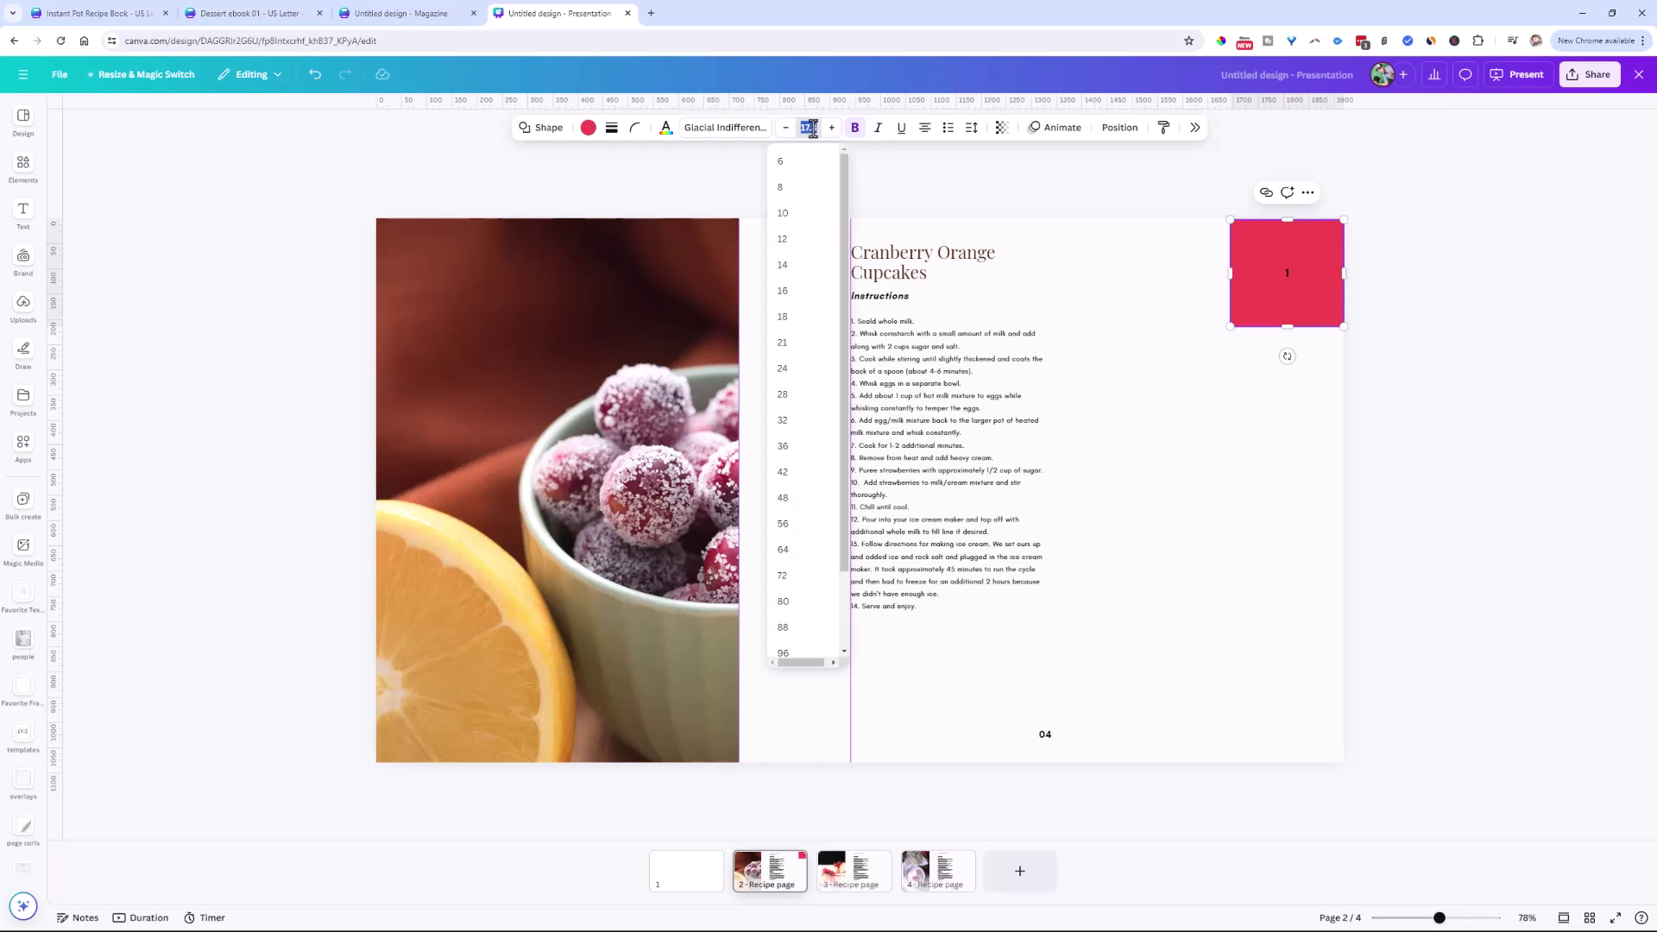
{"action": "left_click", "coordinate": [797, 500]}
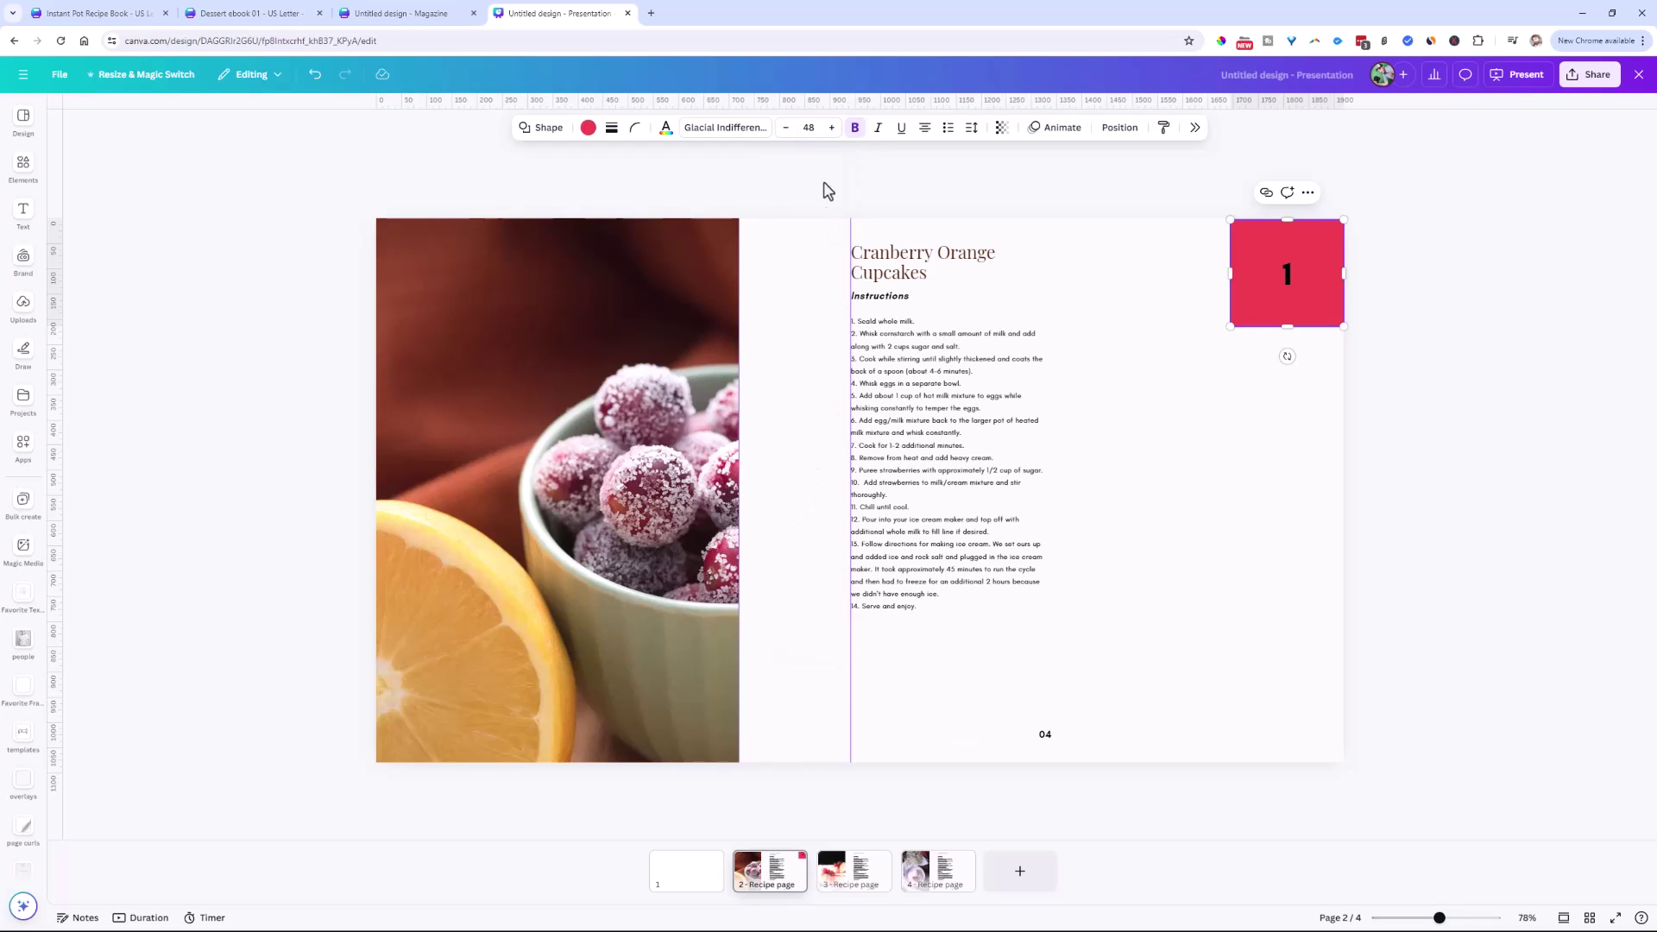
Step: Set the square's fill to off-white and its number's text colour to white
{"action": "left_click", "coordinate": [588, 128]}
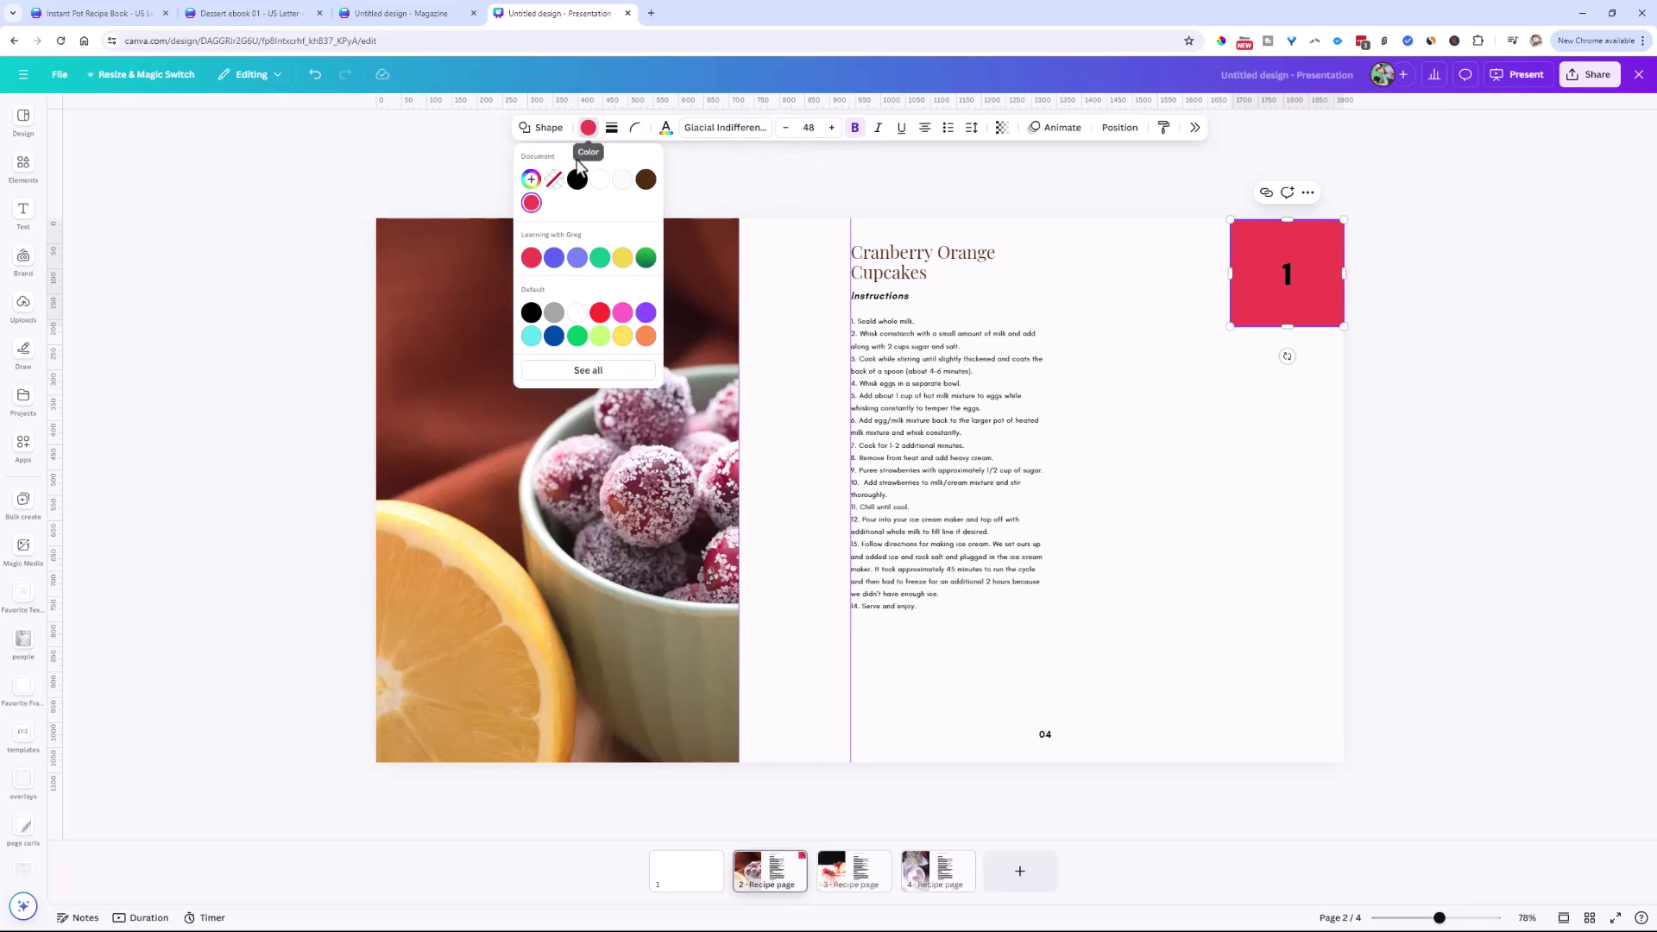
{"action": "left_click", "coordinate": [625, 181]}
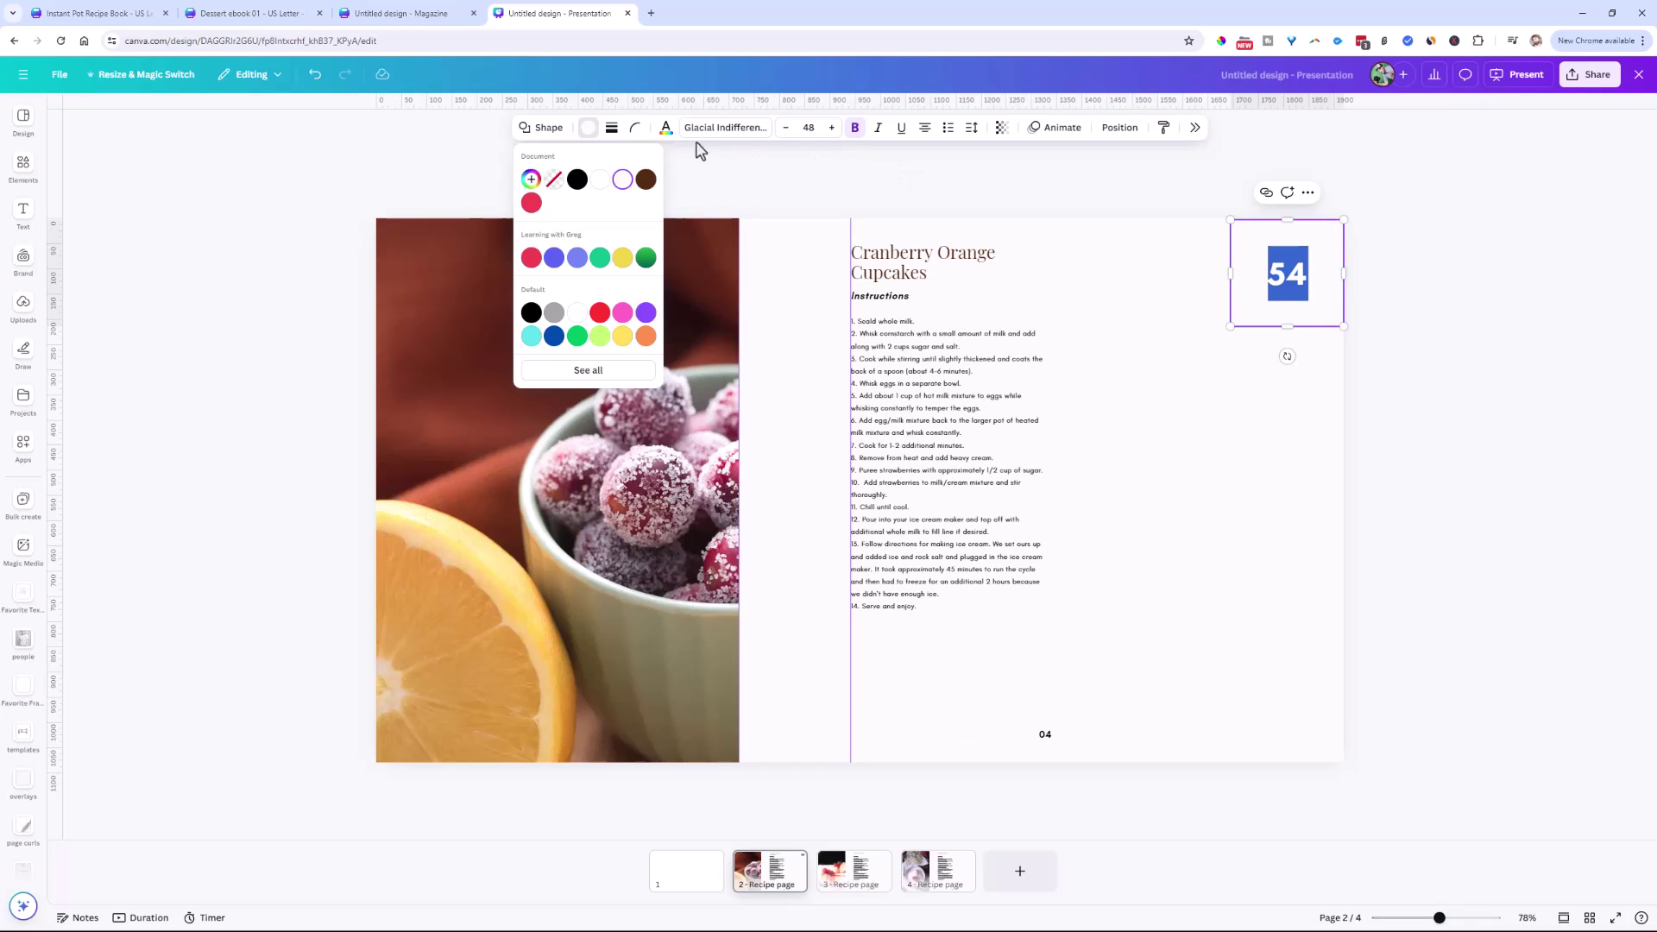
{"action": "left_click", "coordinate": [666, 129]}
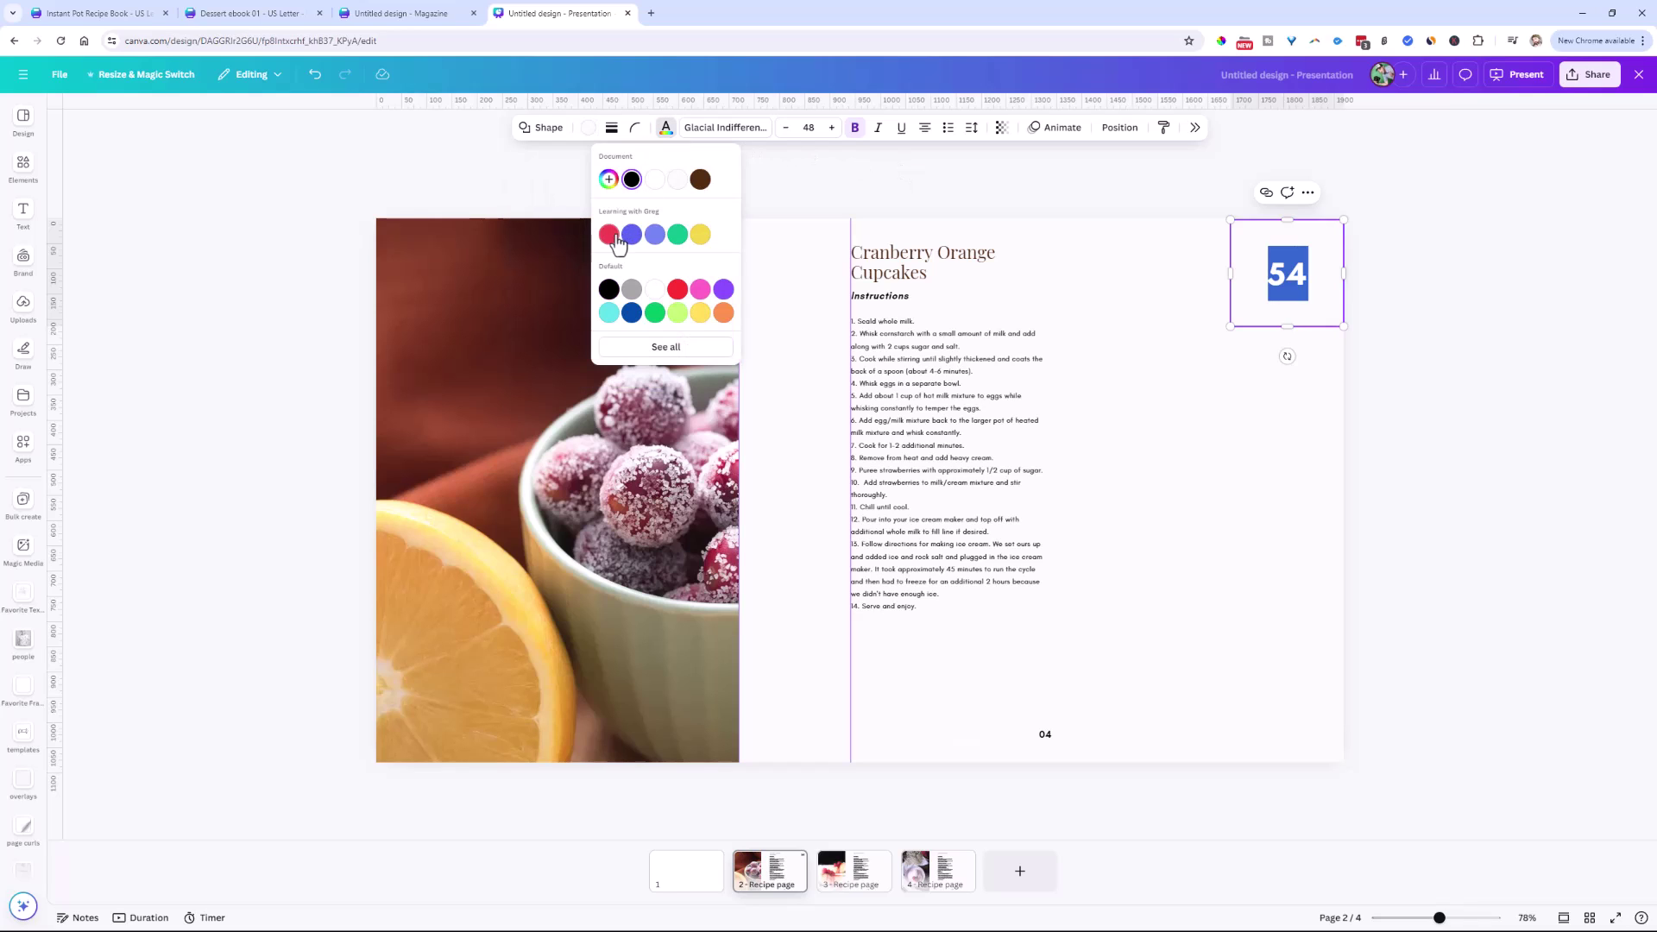
{"action": "left_click", "coordinate": [656, 290]}
{"action": "key", "text": "Escape"}
{"action": "key", "text": "Escape"}
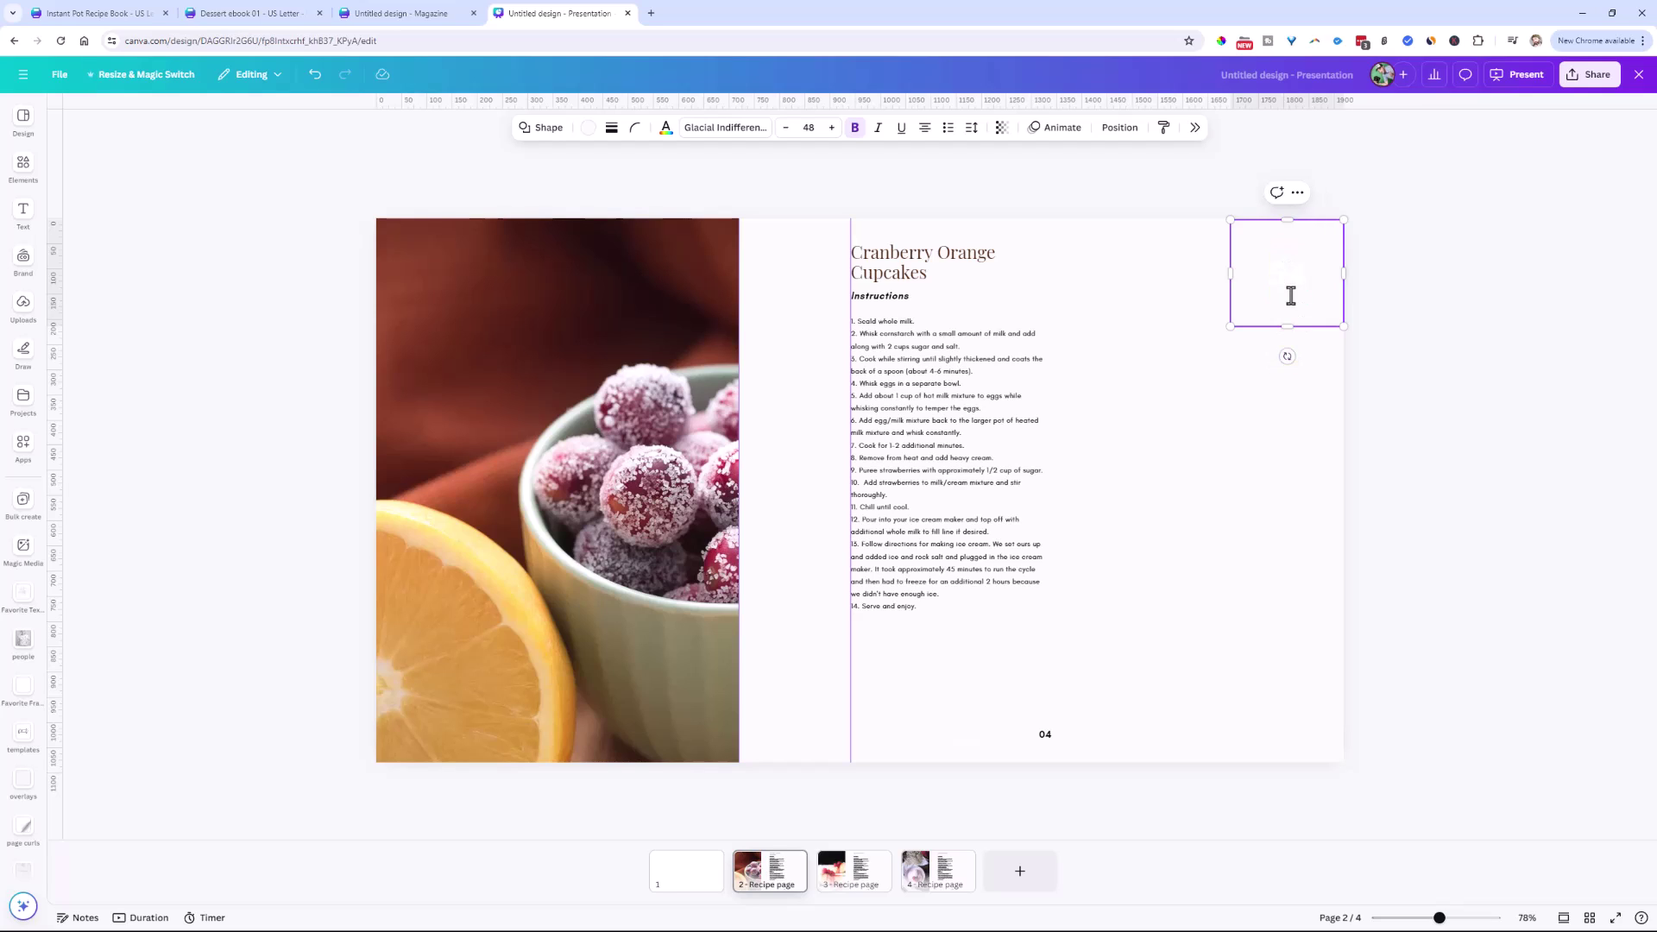
Step: Correct the square's text to "1" and set its fill to the red brand colour
{"action": "double_click", "coordinate": [1292, 287]}
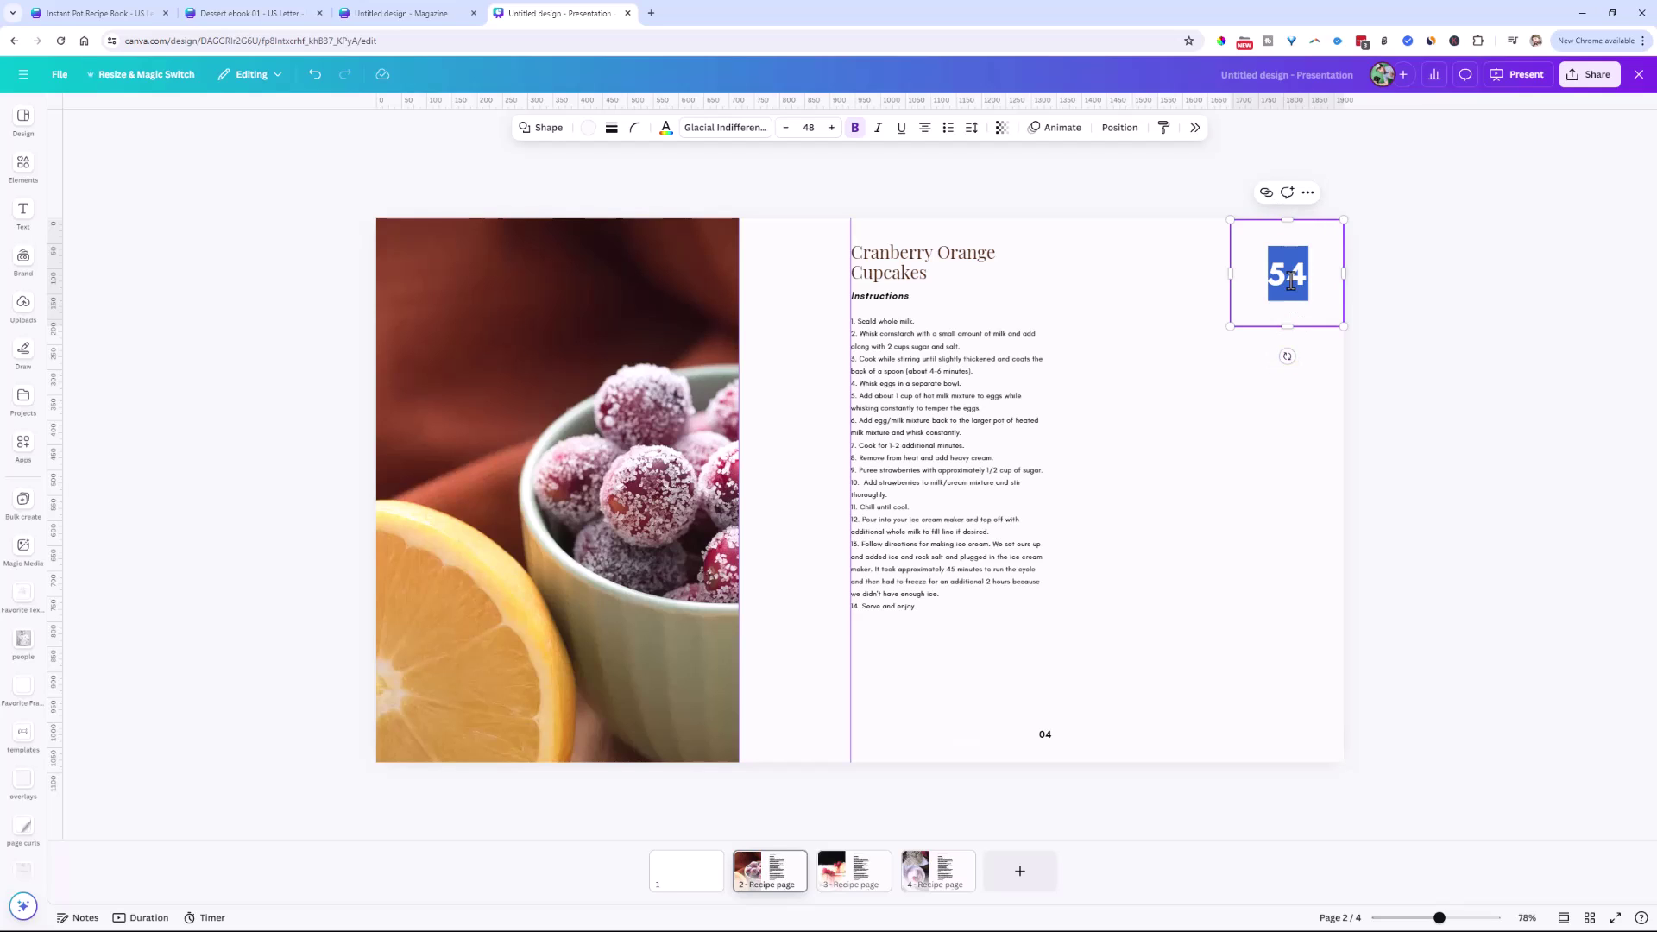
{"action": "left_click", "coordinate": [1291, 281]}
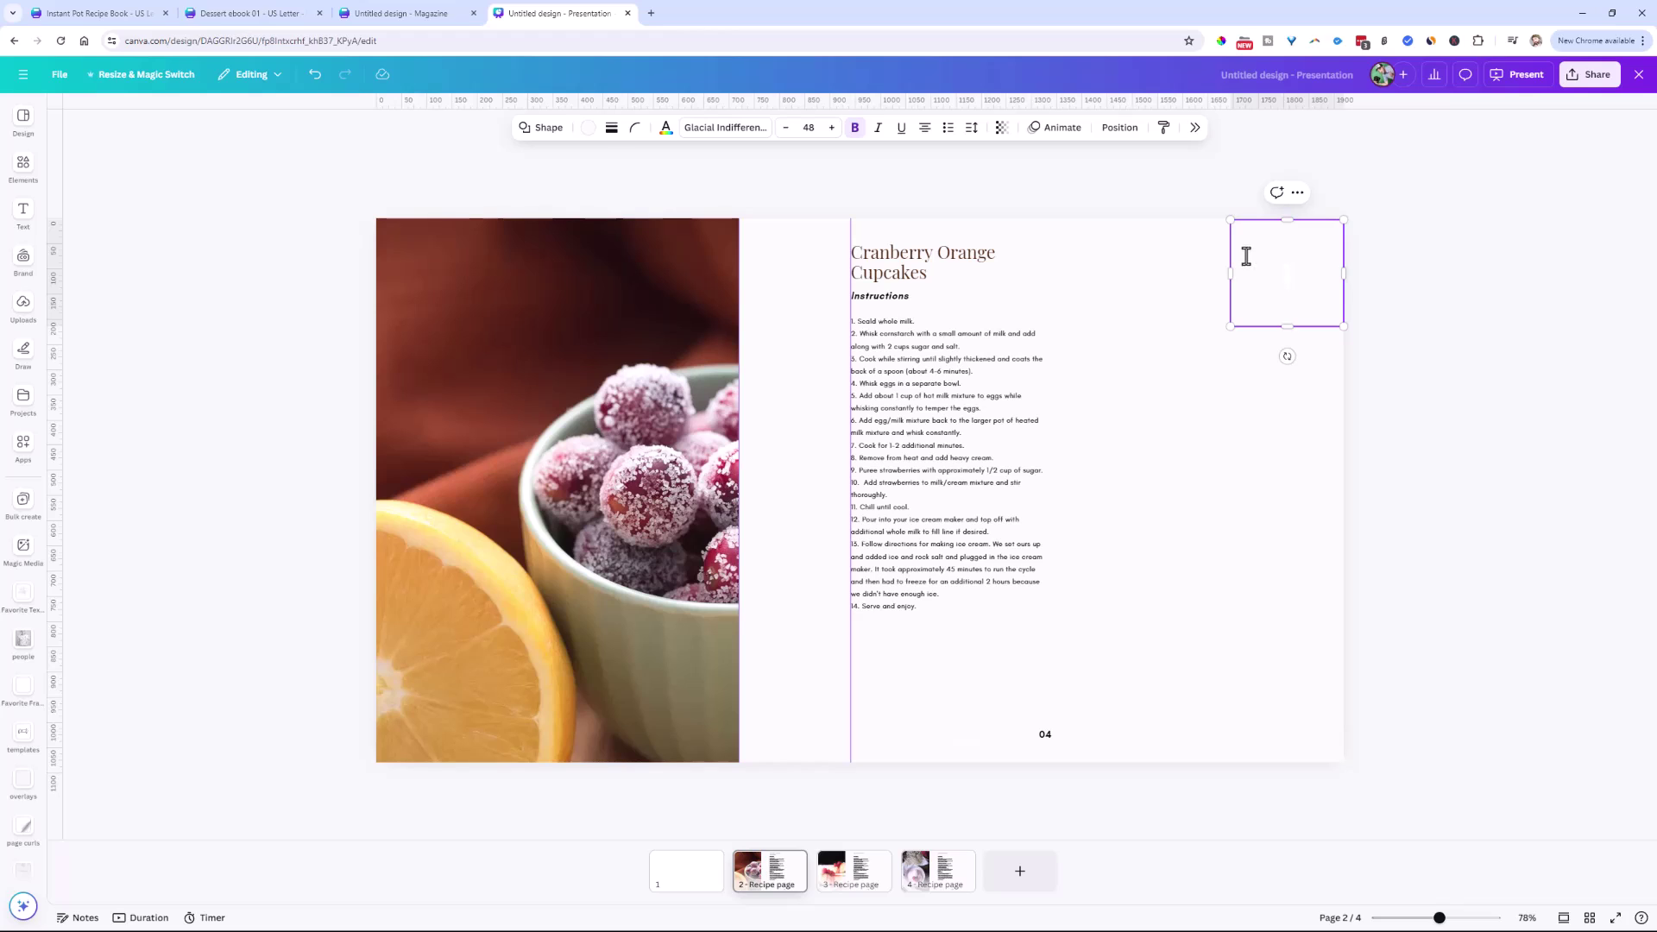
{"action": "left_click", "coordinate": [1245, 310]}
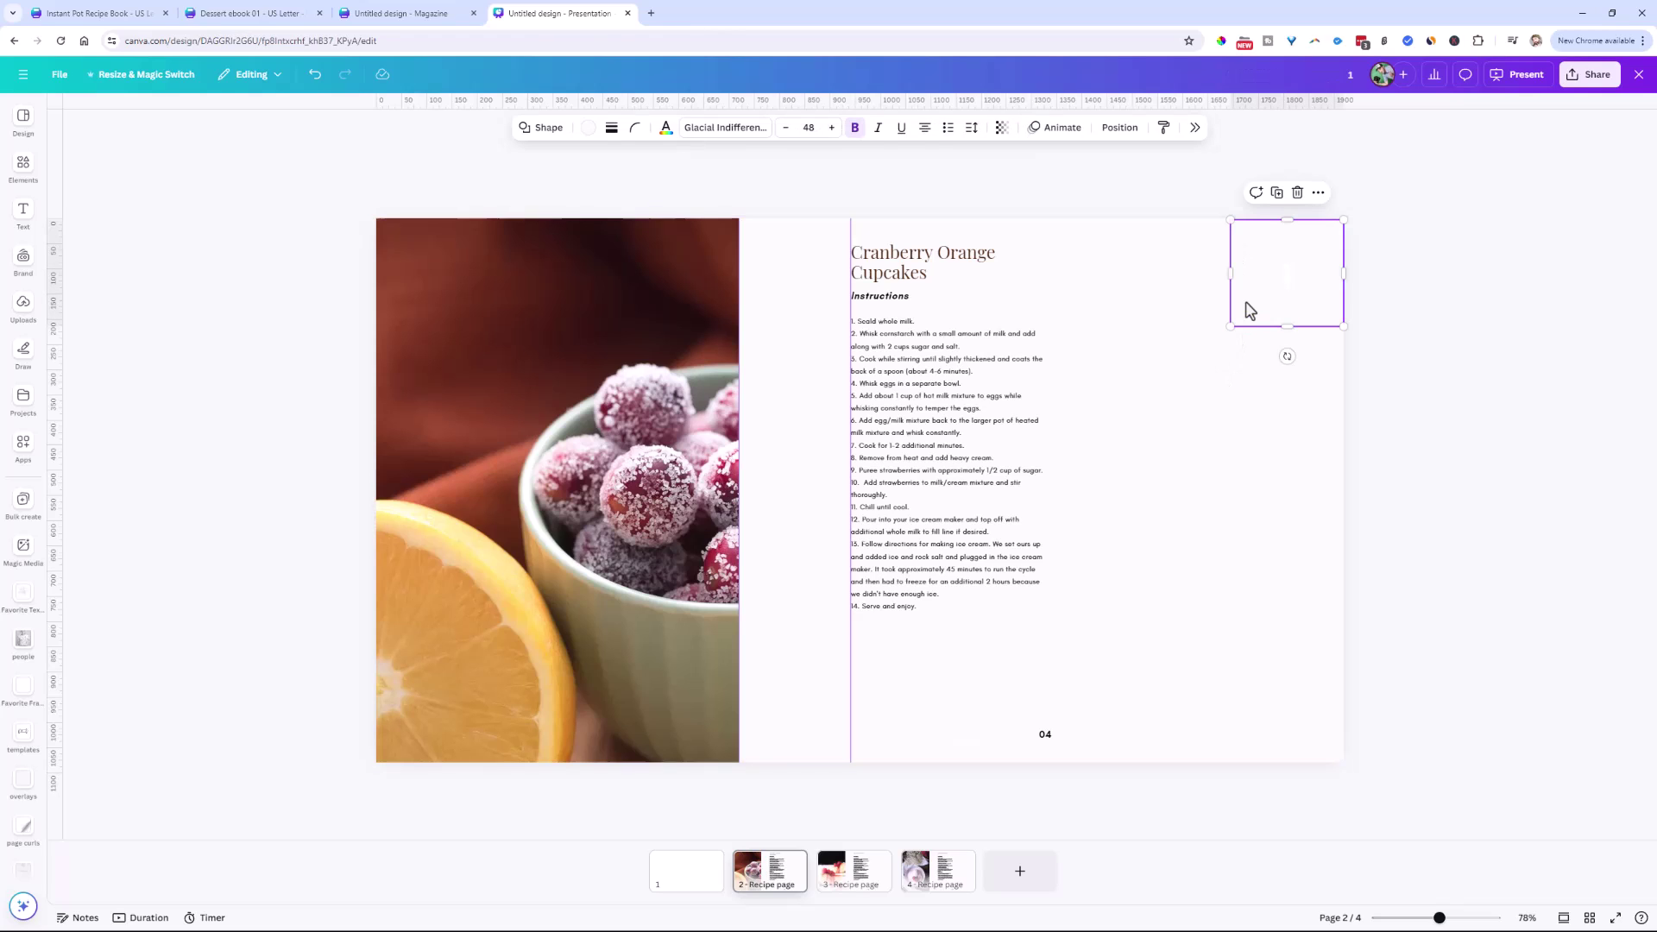
{"action": "left_click", "coordinate": [589, 128]}
{"action": "left_click", "coordinate": [531, 234]}
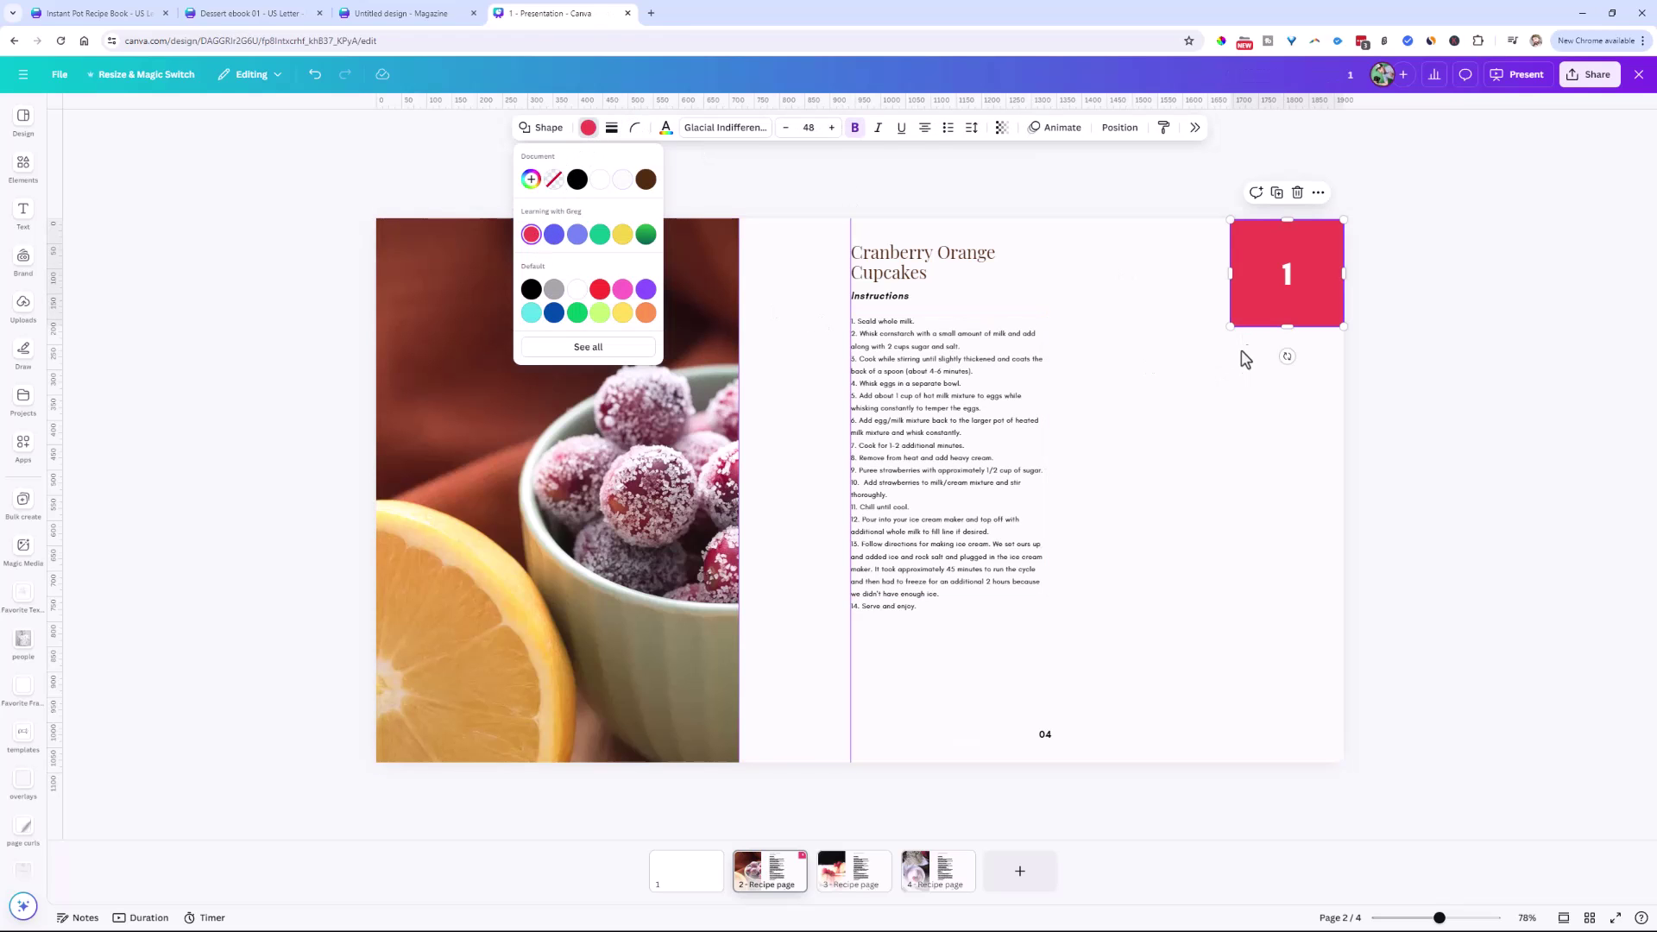
Step: Shrink the red number square into the upper-right corner of page 2 and add three blank pages at the end
{"action": "left_click_drag", "start_coordinate": [1231, 326], "coordinate": [1286, 277]}
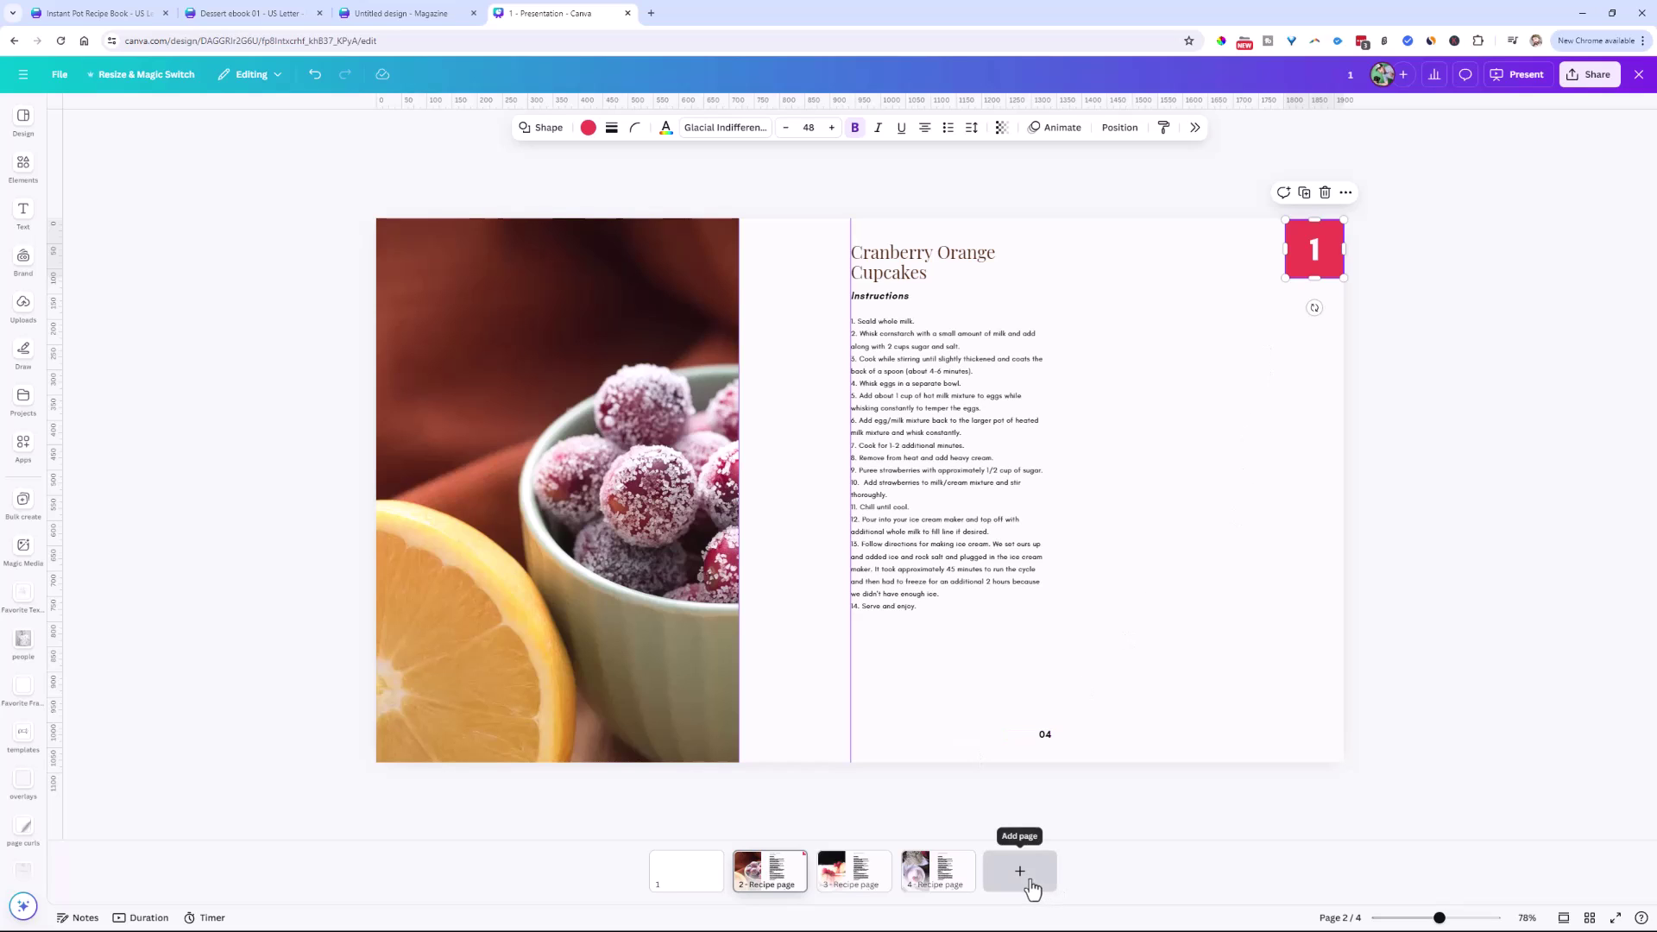
{"action": "left_click", "coordinate": [1032, 880]}
{"action": "left_click", "coordinate": [1039, 881]}
{"action": "left_click", "coordinate": [1132, 886]}
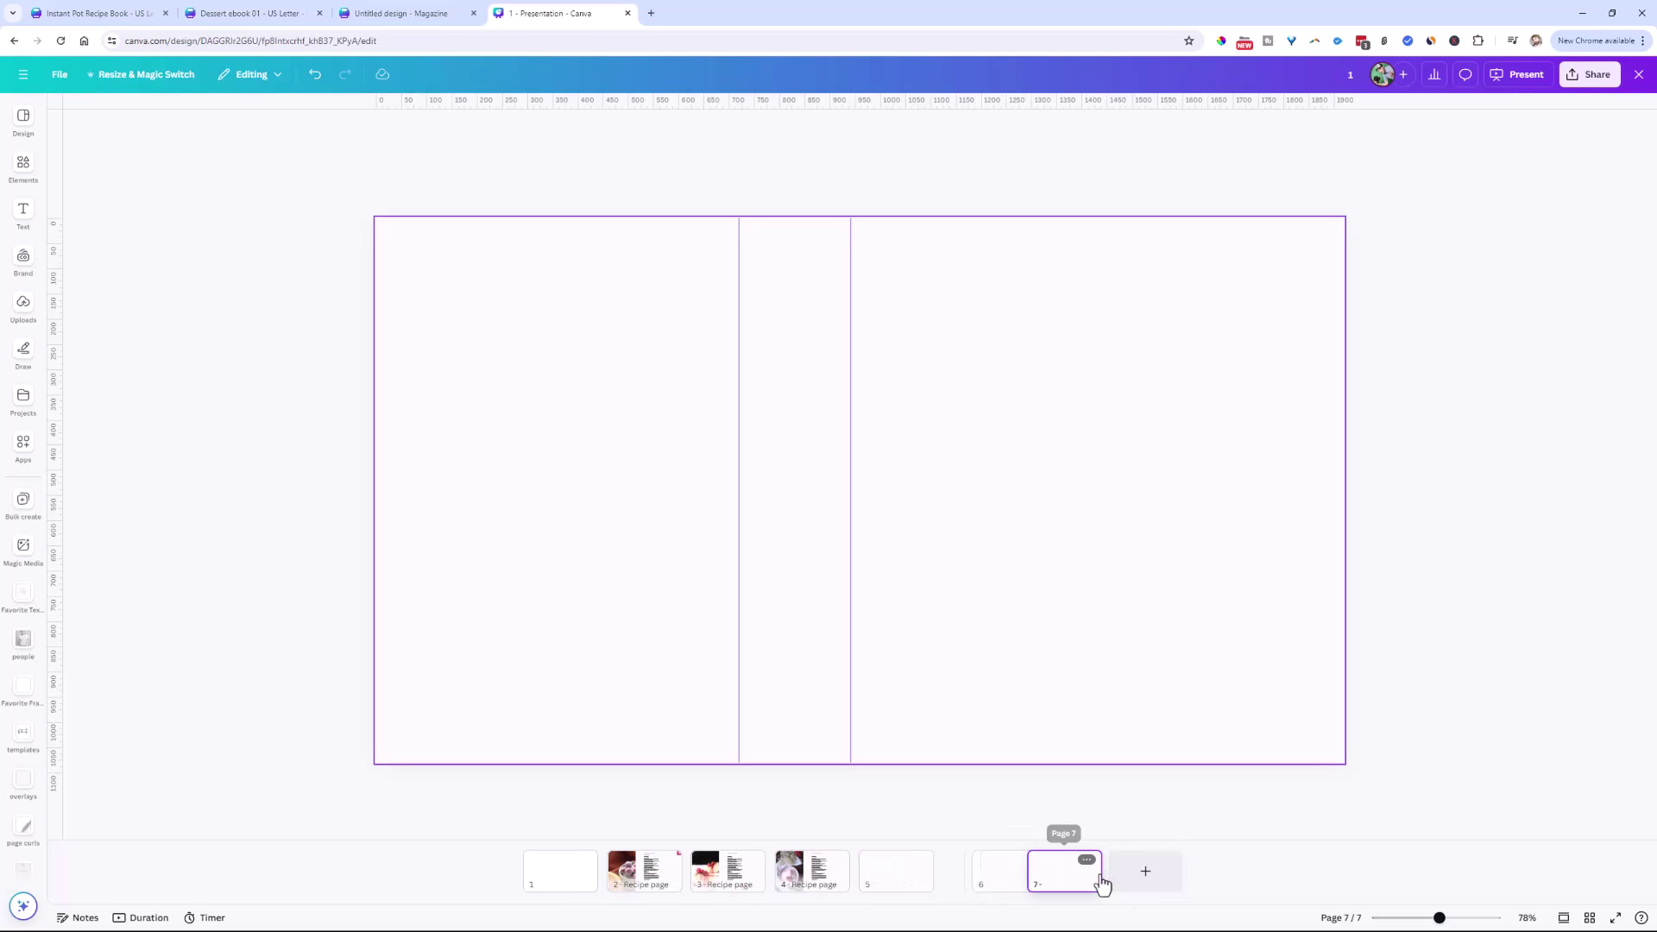
Step: Copy the red square with the number "1" on page 2
{"action": "left_click", "coordinate": [640, 880]}
{"action": "left_click", "coordinate": [1310, 264]}
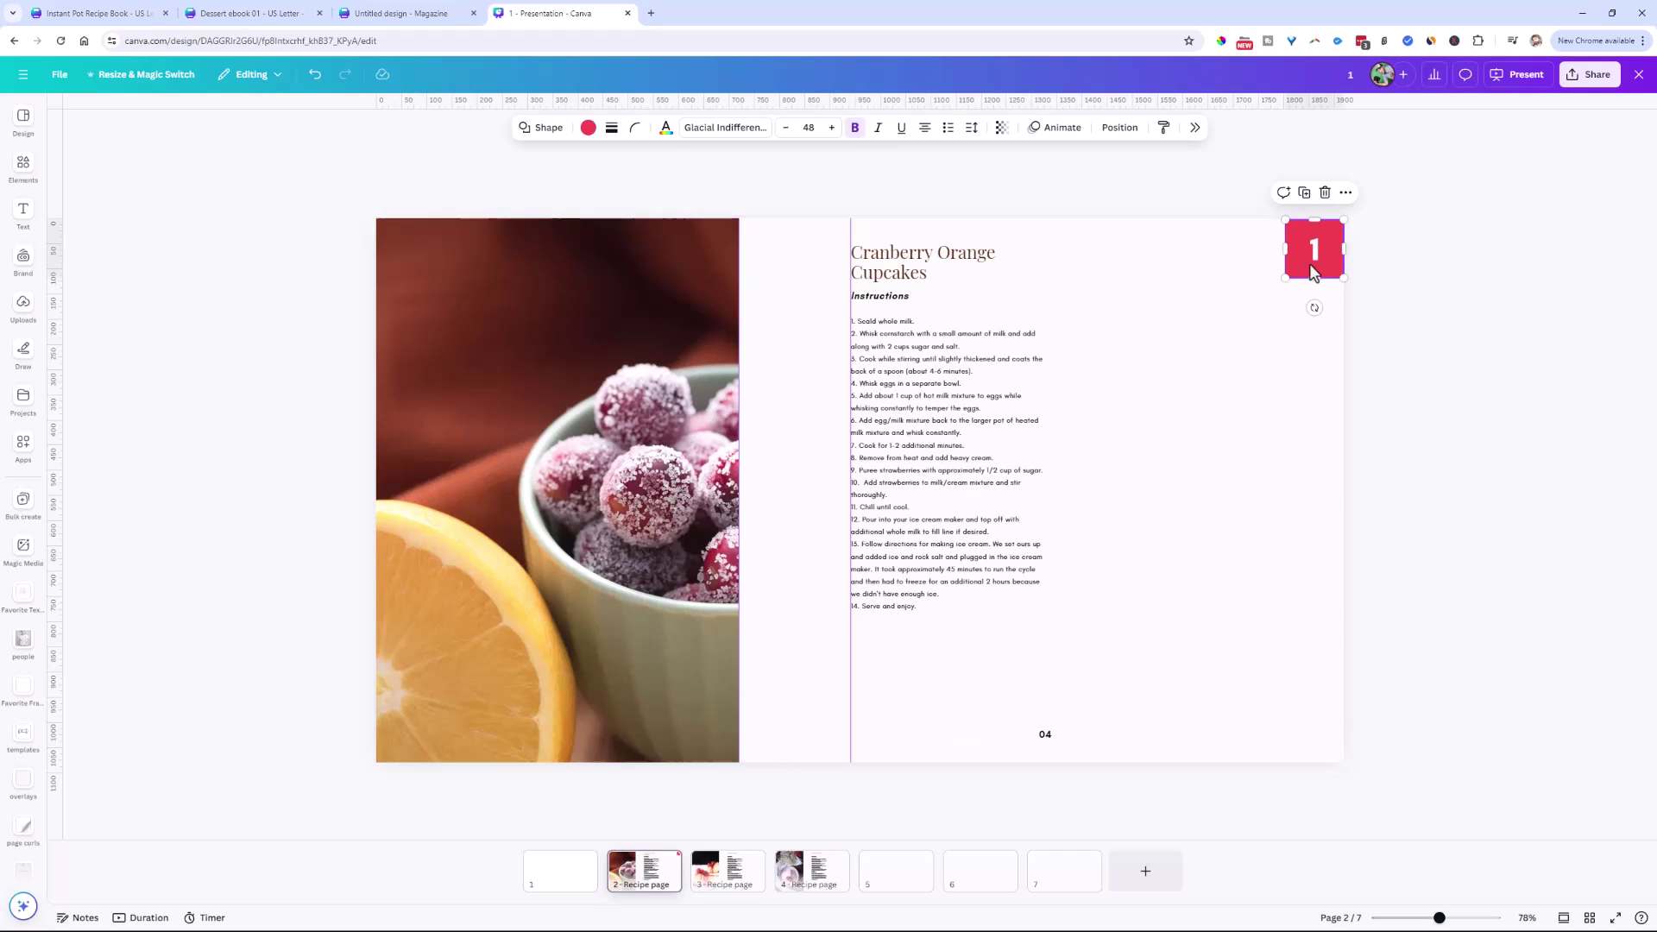
{"action": "left_click", "coordinate": [1292, 319]}
{"action": "left_click", "coordinate": [1305, 274]}
Step: Paste the copied number square onto page 3 and undo the paste
{"action": "left_click", "coordinate": [721, 887]}
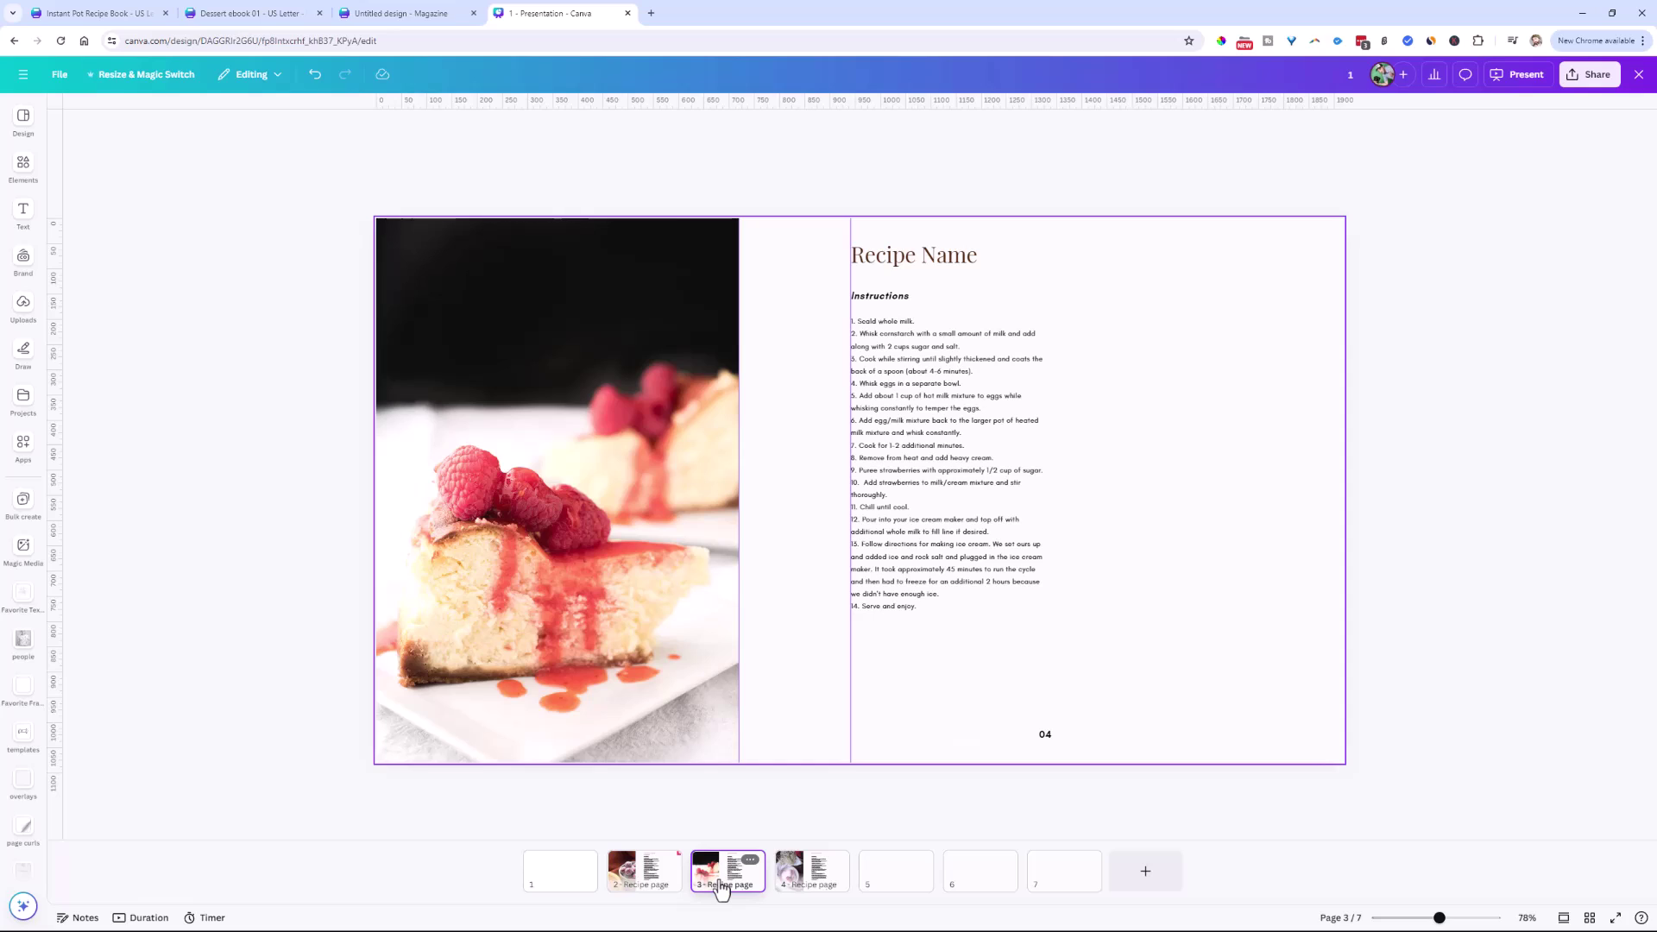
{"action": "key", "text": "ctrl+v"}
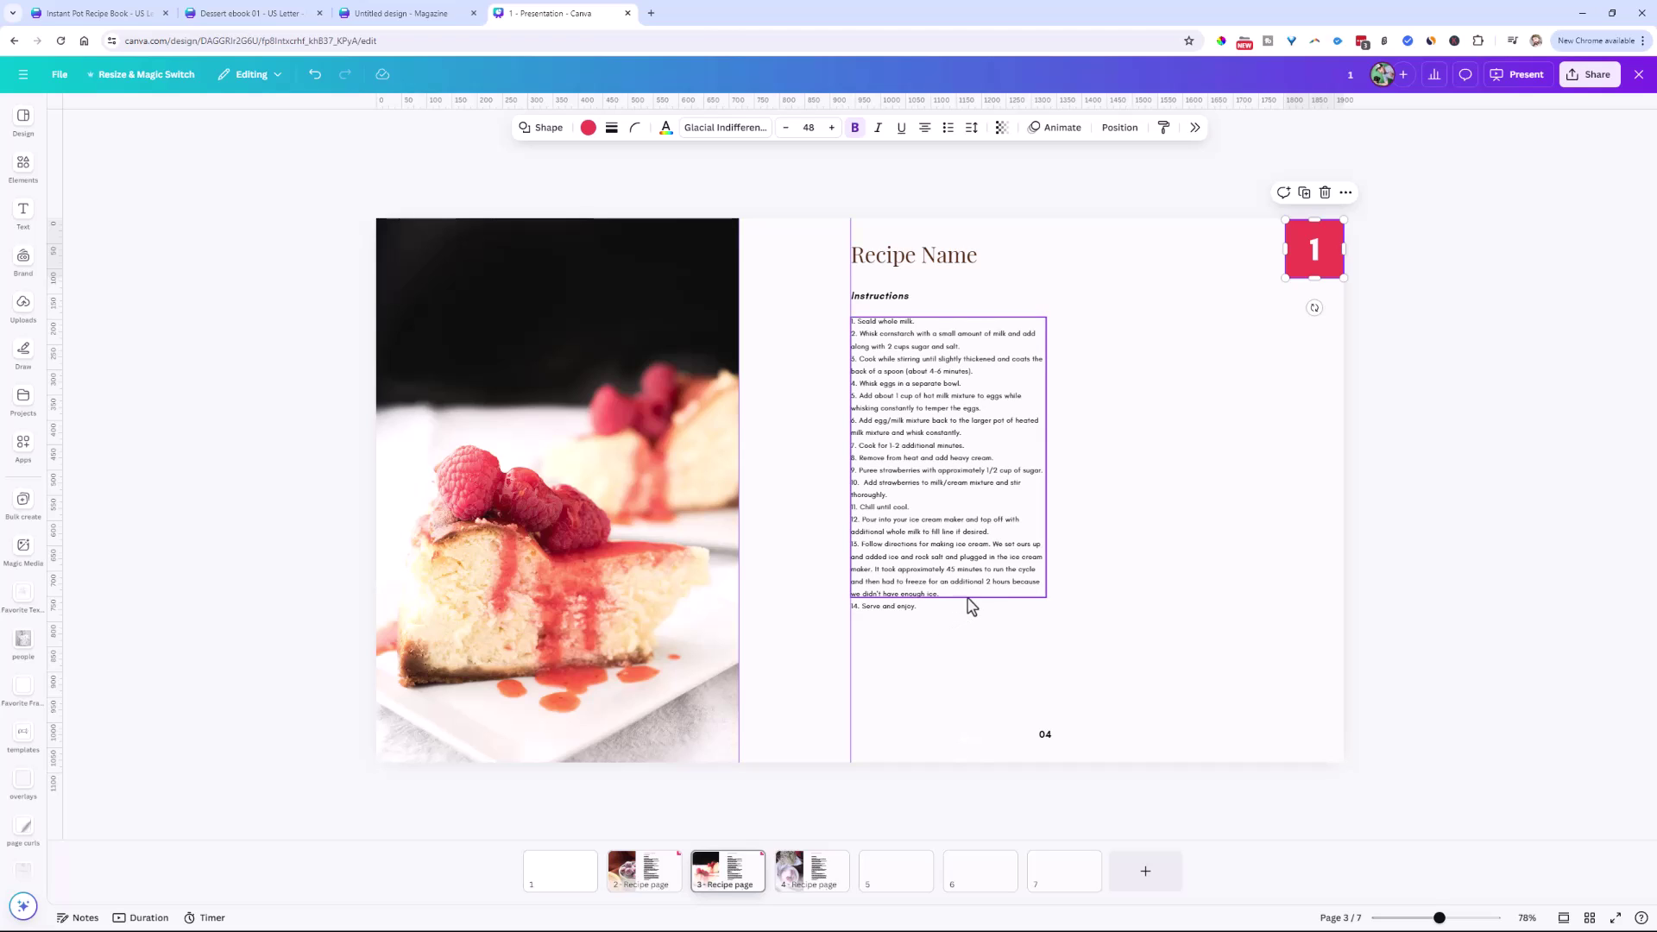
{"action": "key", "text": "ctrl+z"}
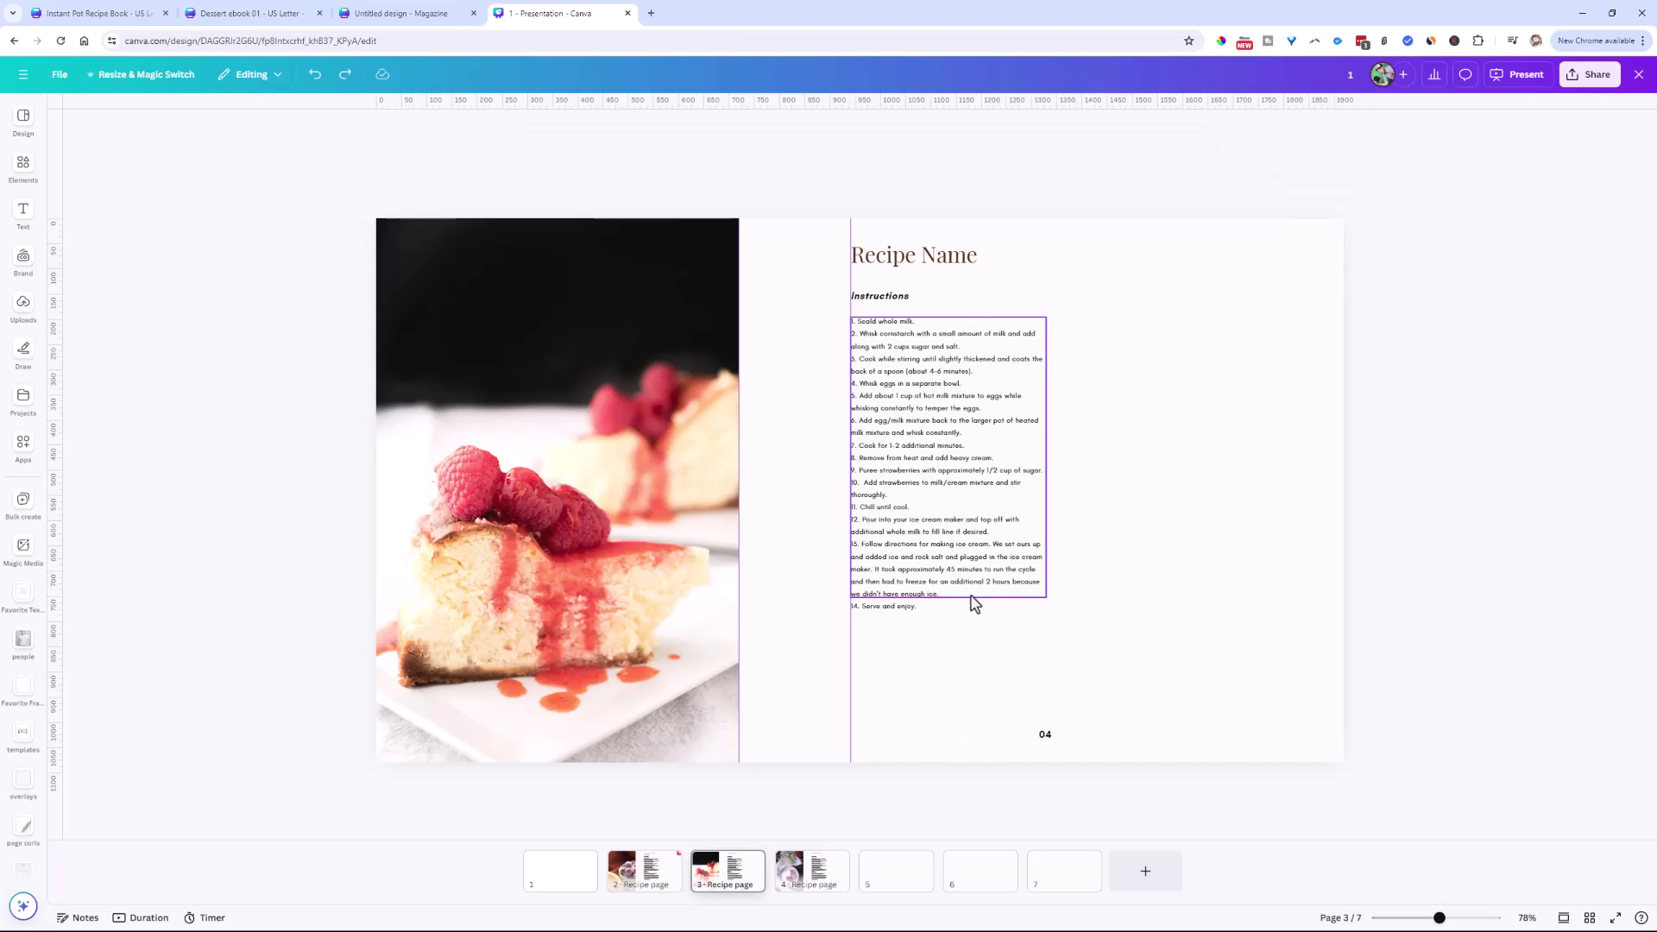
Step: Paste the copied number square onto each of pages 3 to 7 from the page grid overview
{"action": "left_click", "coordinate": [638, 876]}
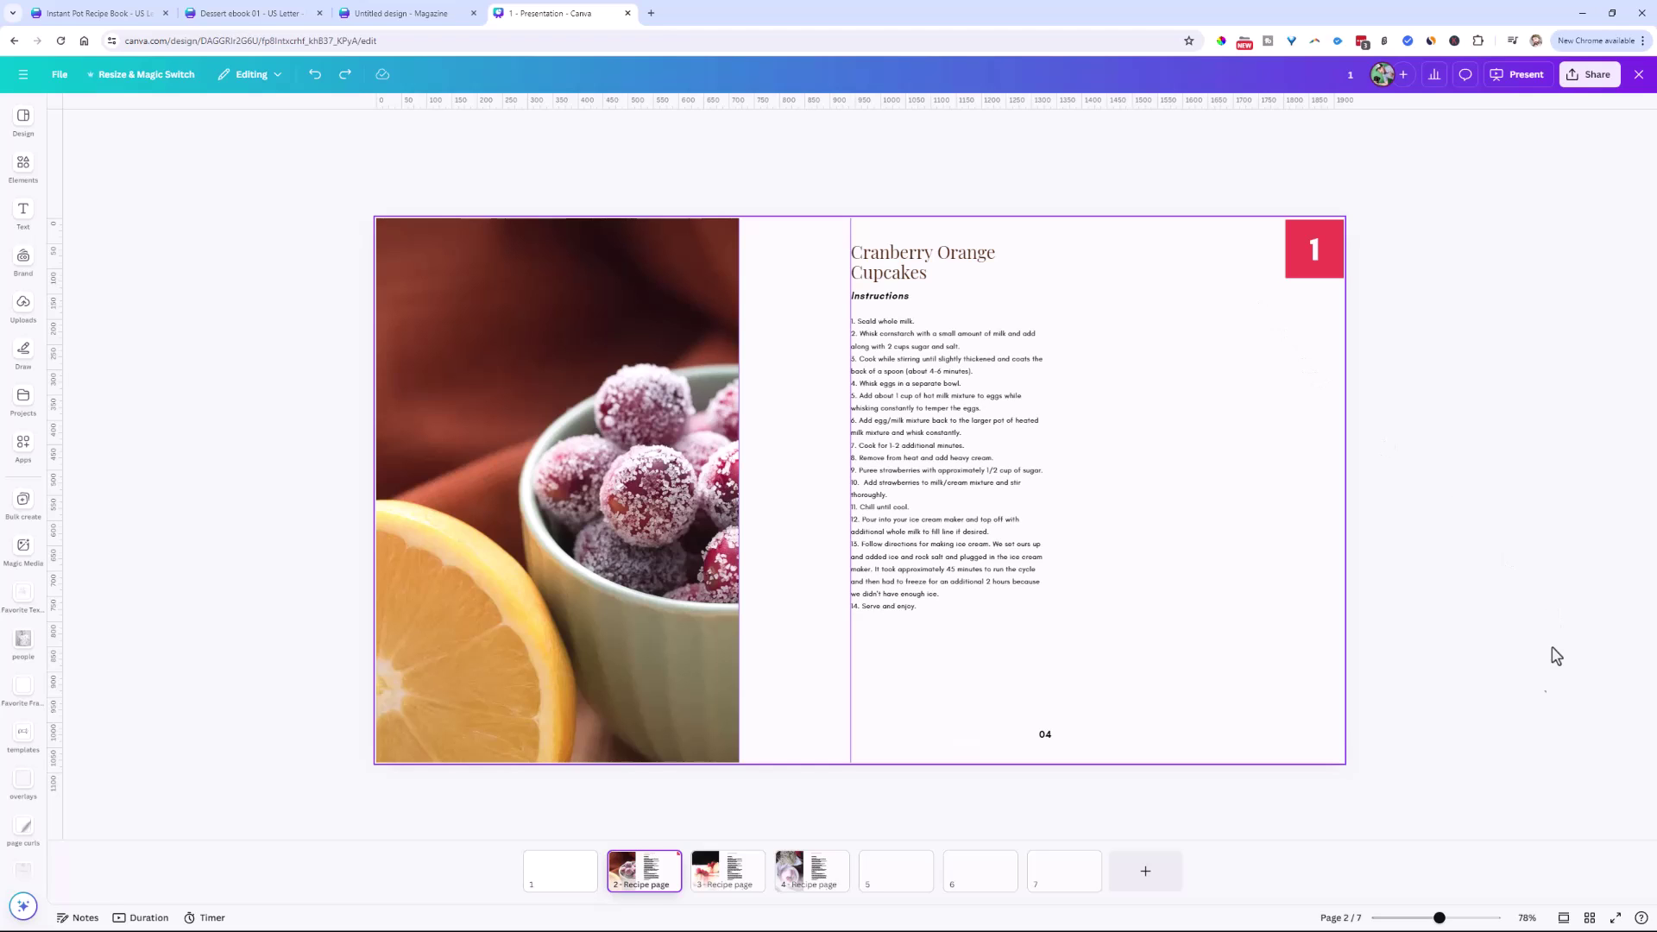
{"action": "left_click", "coordinate": [1588, 918]}
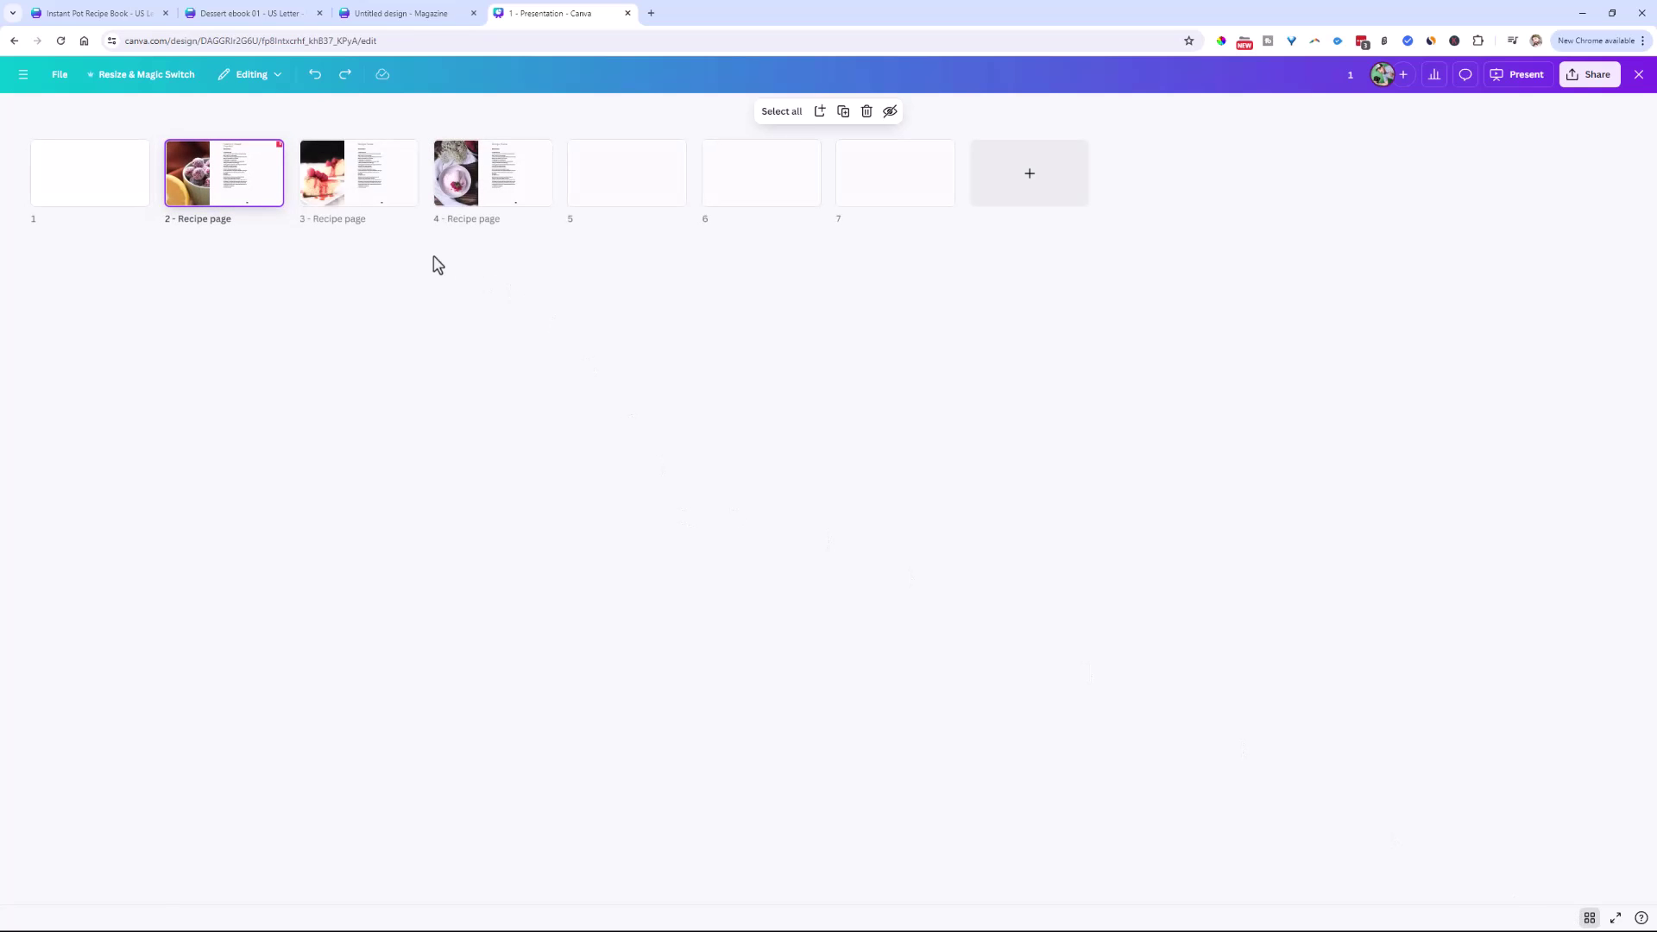
{"action": "left_click", "coordinate": [380, 196]}
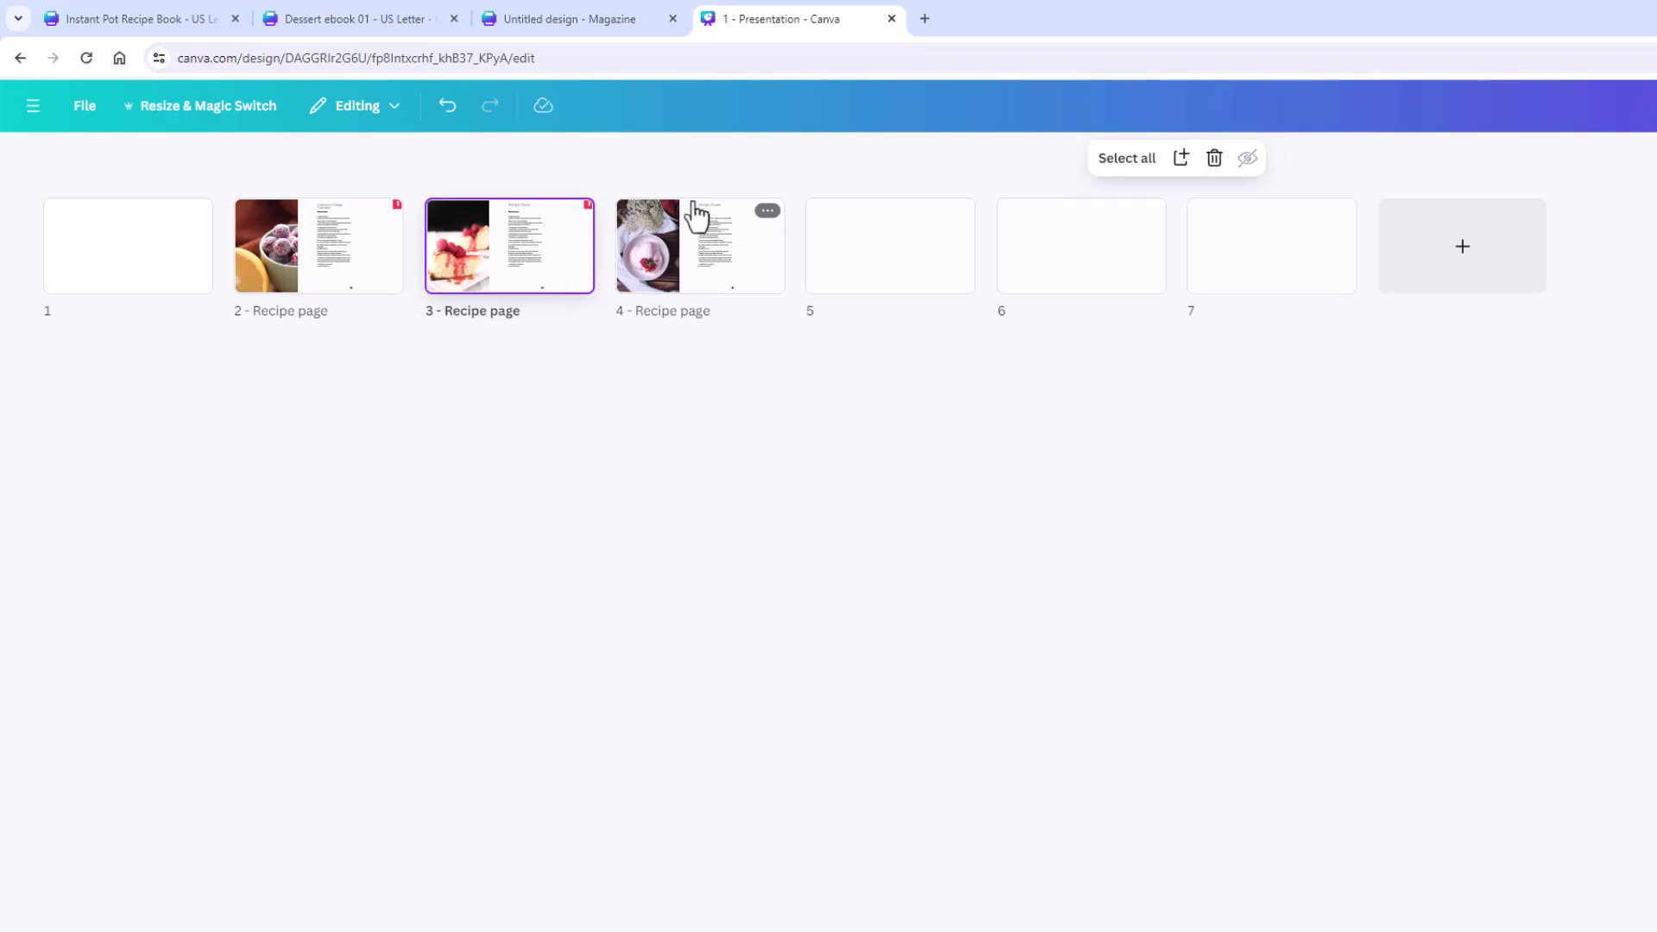
{"action": "left_click", "coordinate": [711, 270]}
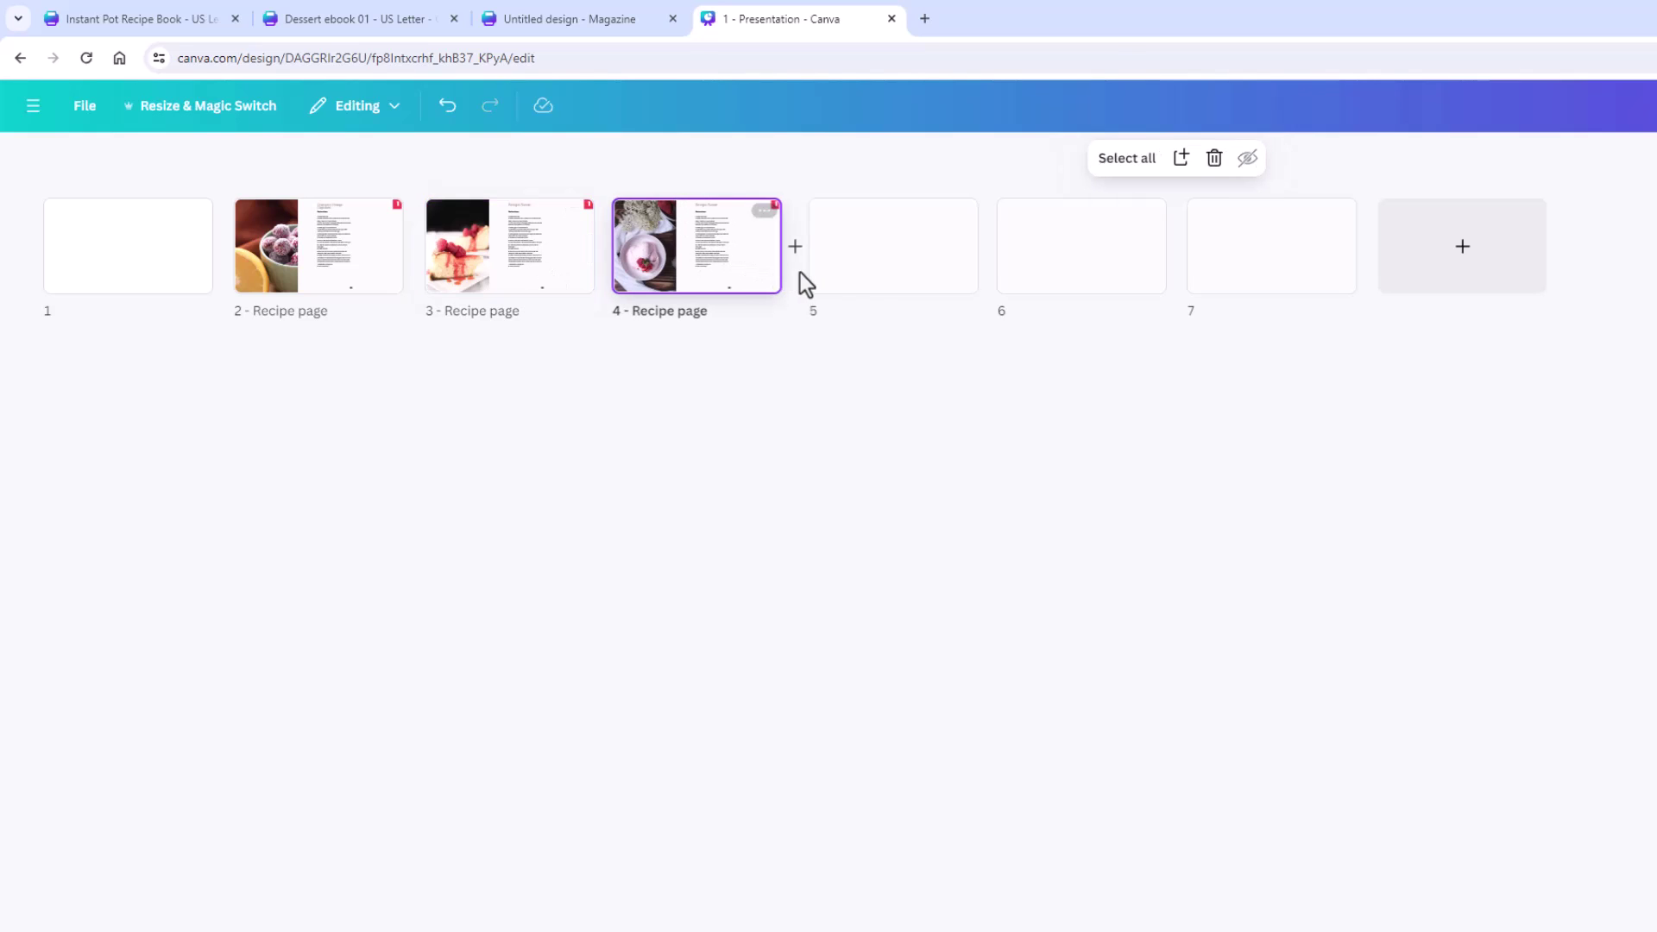
{"action": "left_click", "coordinate": [887, 270]}
{"action": "left_click", "coordinate": [1267, 294], "text": "shift"}
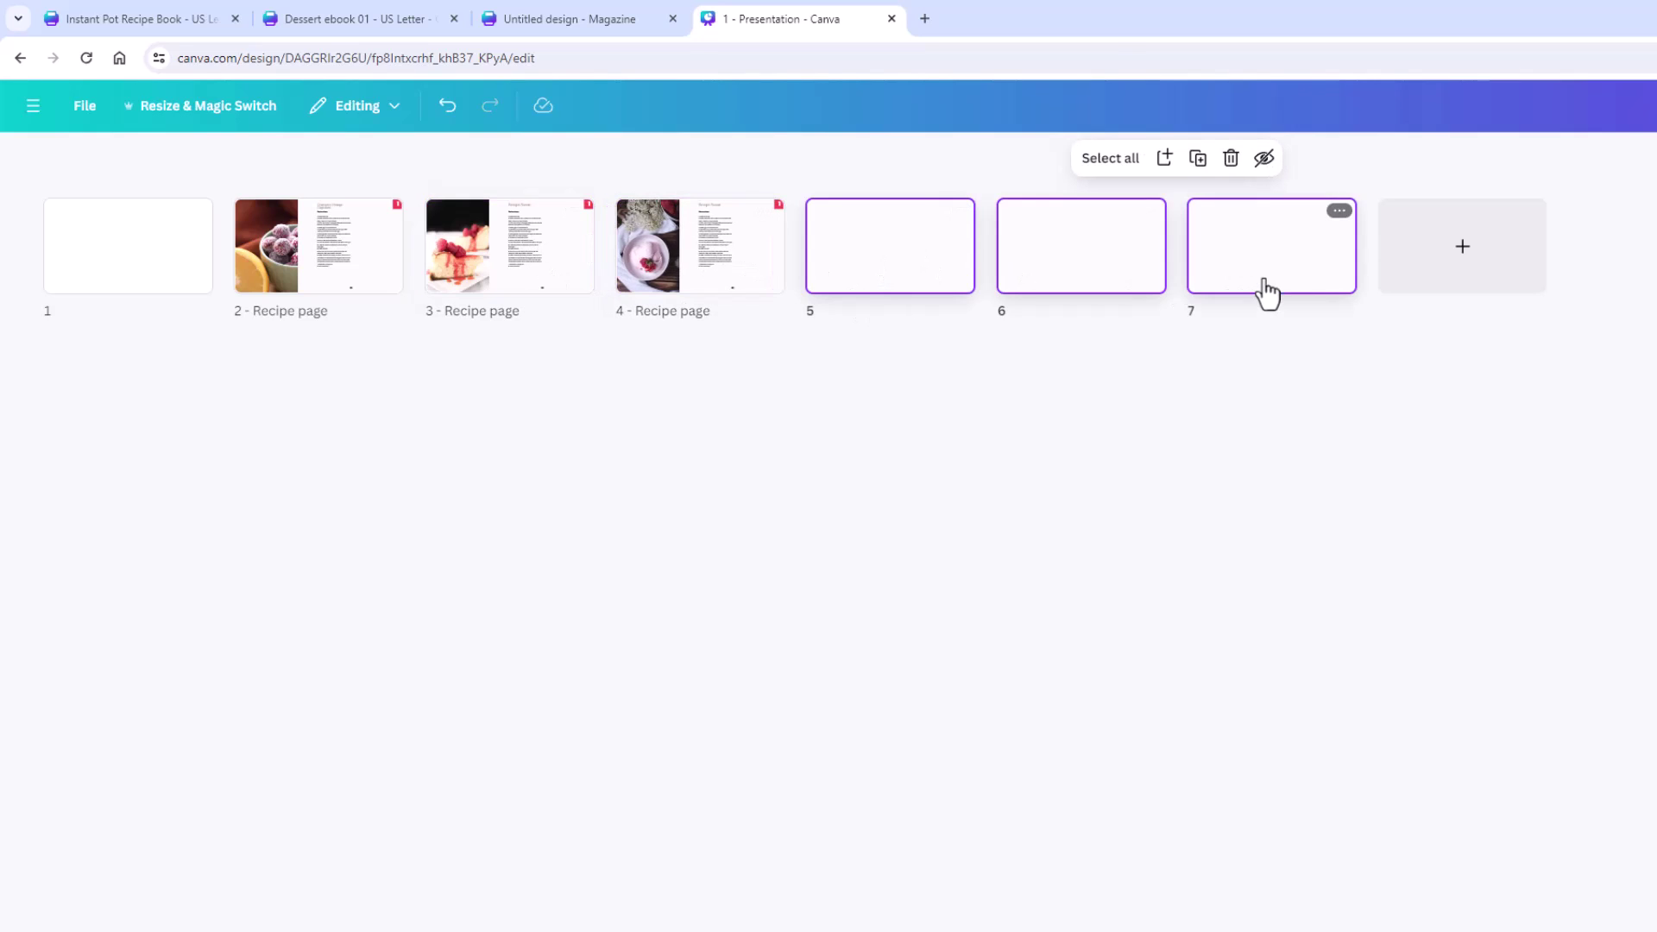
{"action": "left_click", "coordinate": [1265, 290], "text": "shift"}
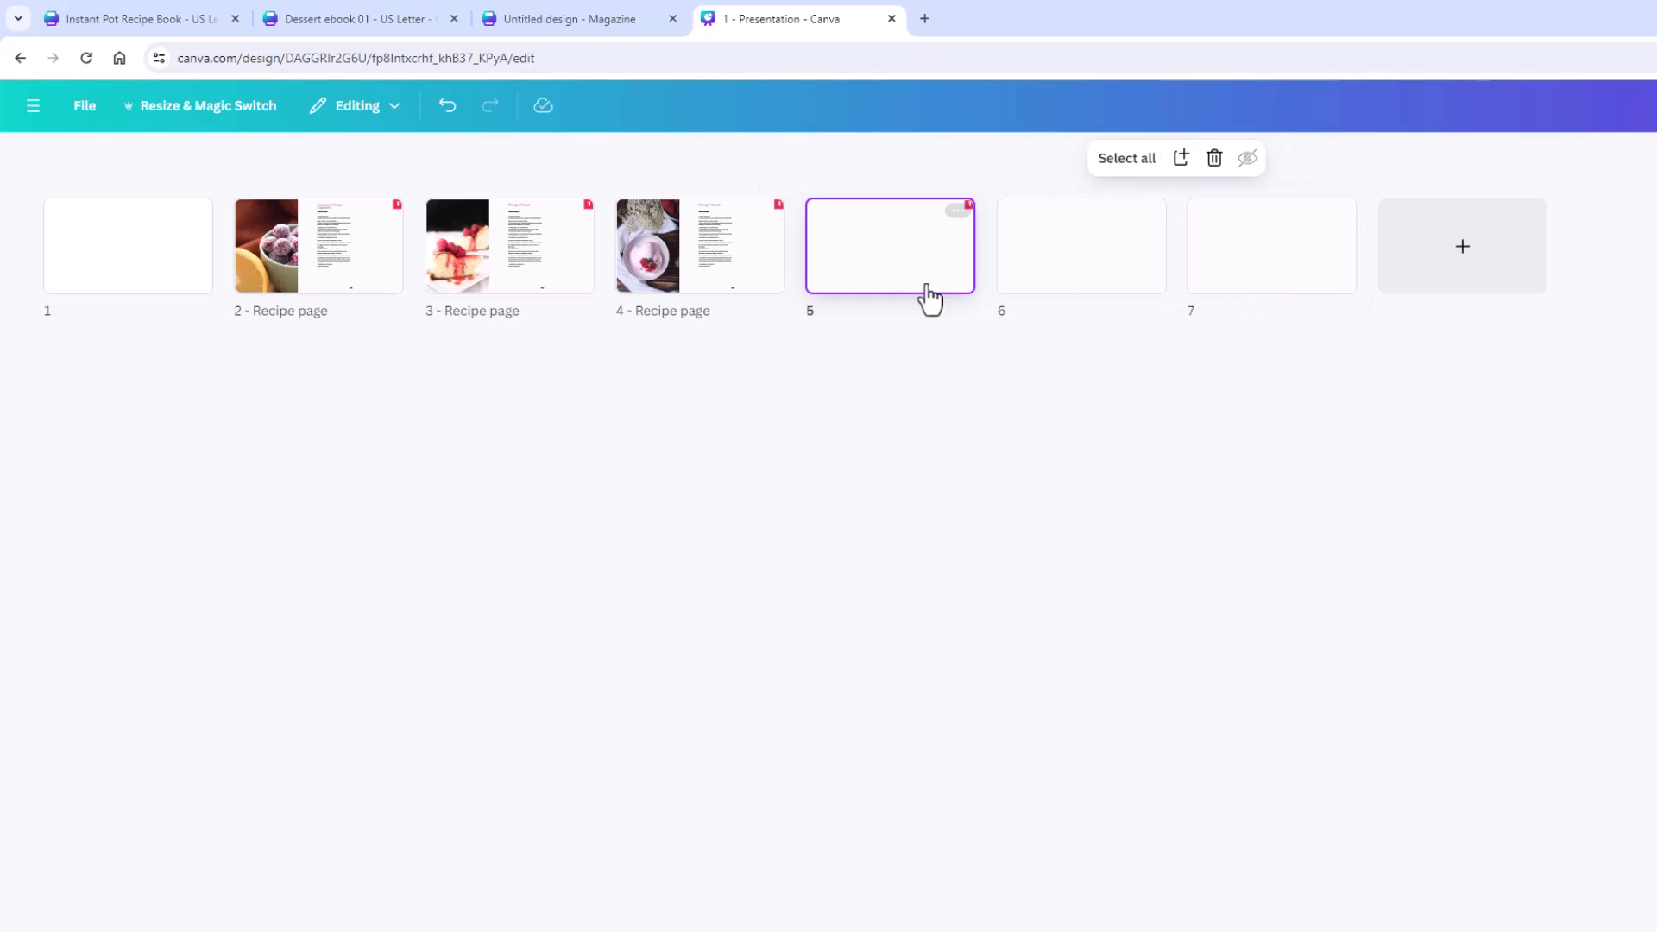
{"action": "left_click", "coordinate": [1096, 272]}
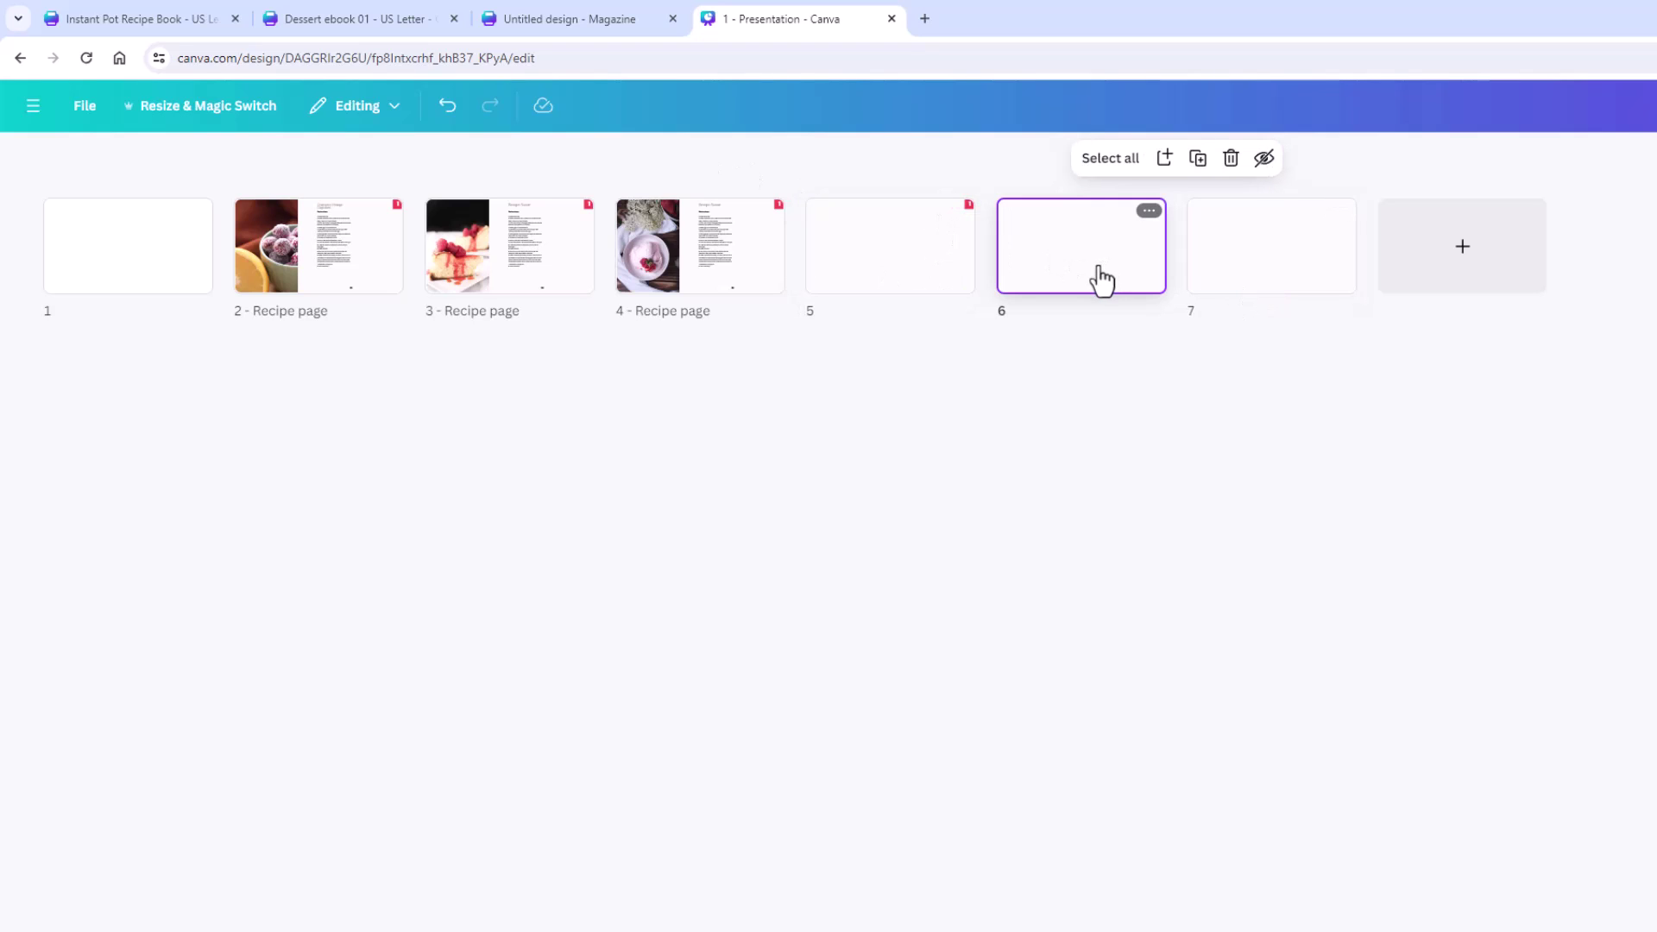
{"action": "left_click", "coordinate": [1250, 278]}
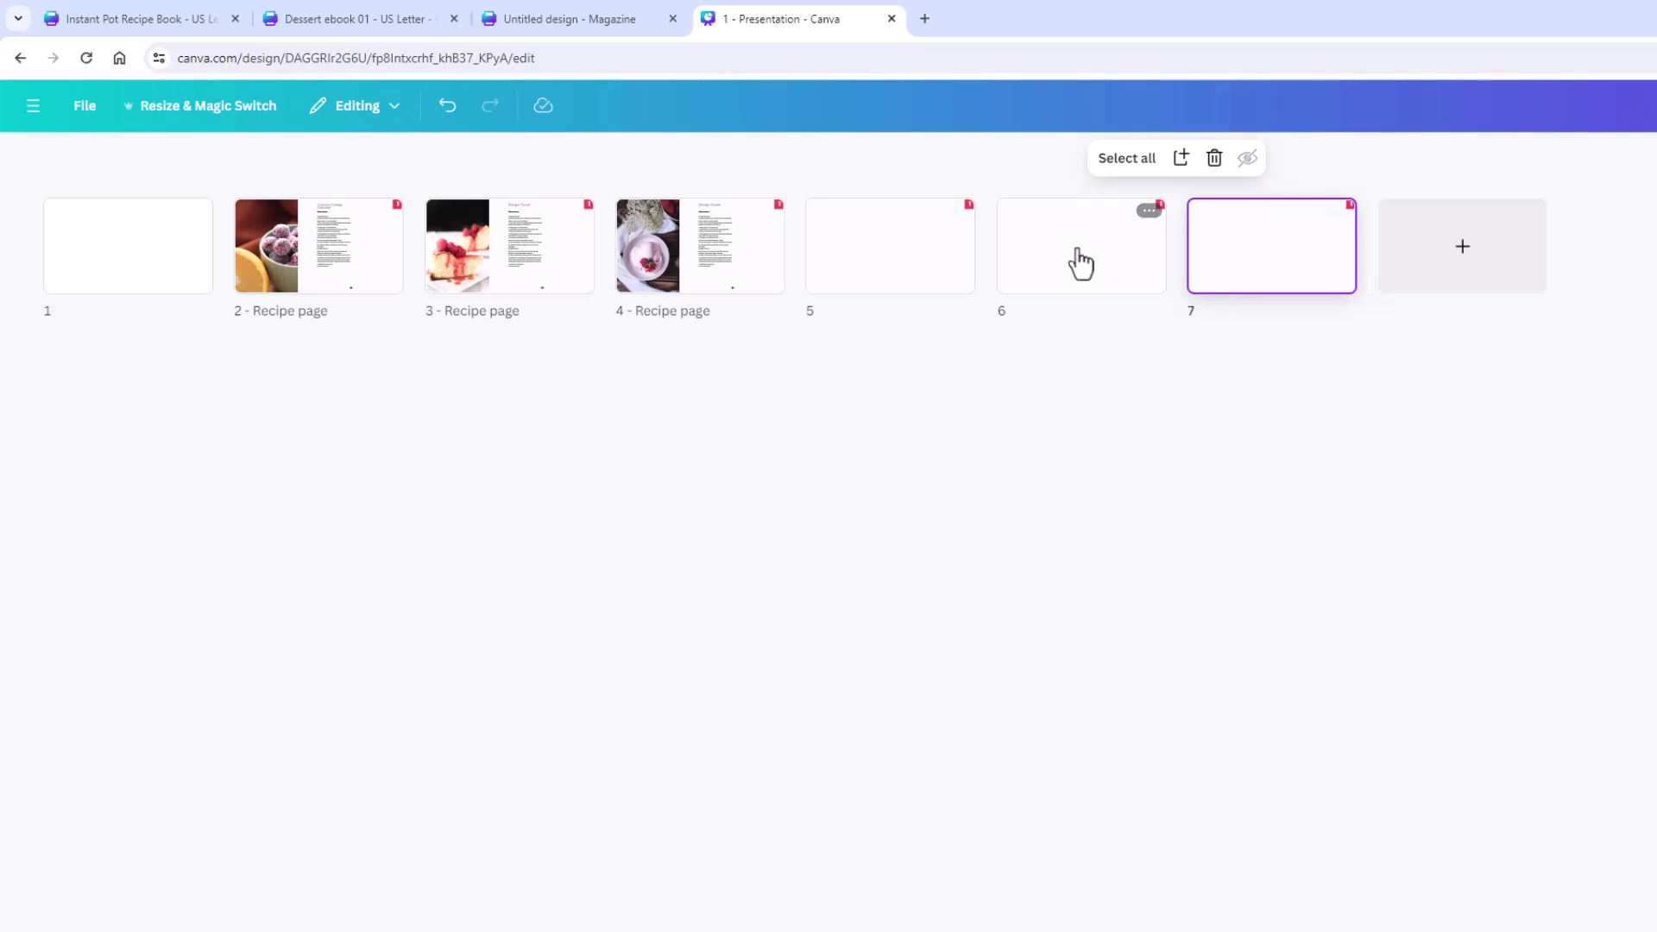
Step: Open page 3 and change the number in its red square to "2"
{"action": "double_click", "coordinate": [550, 285]}
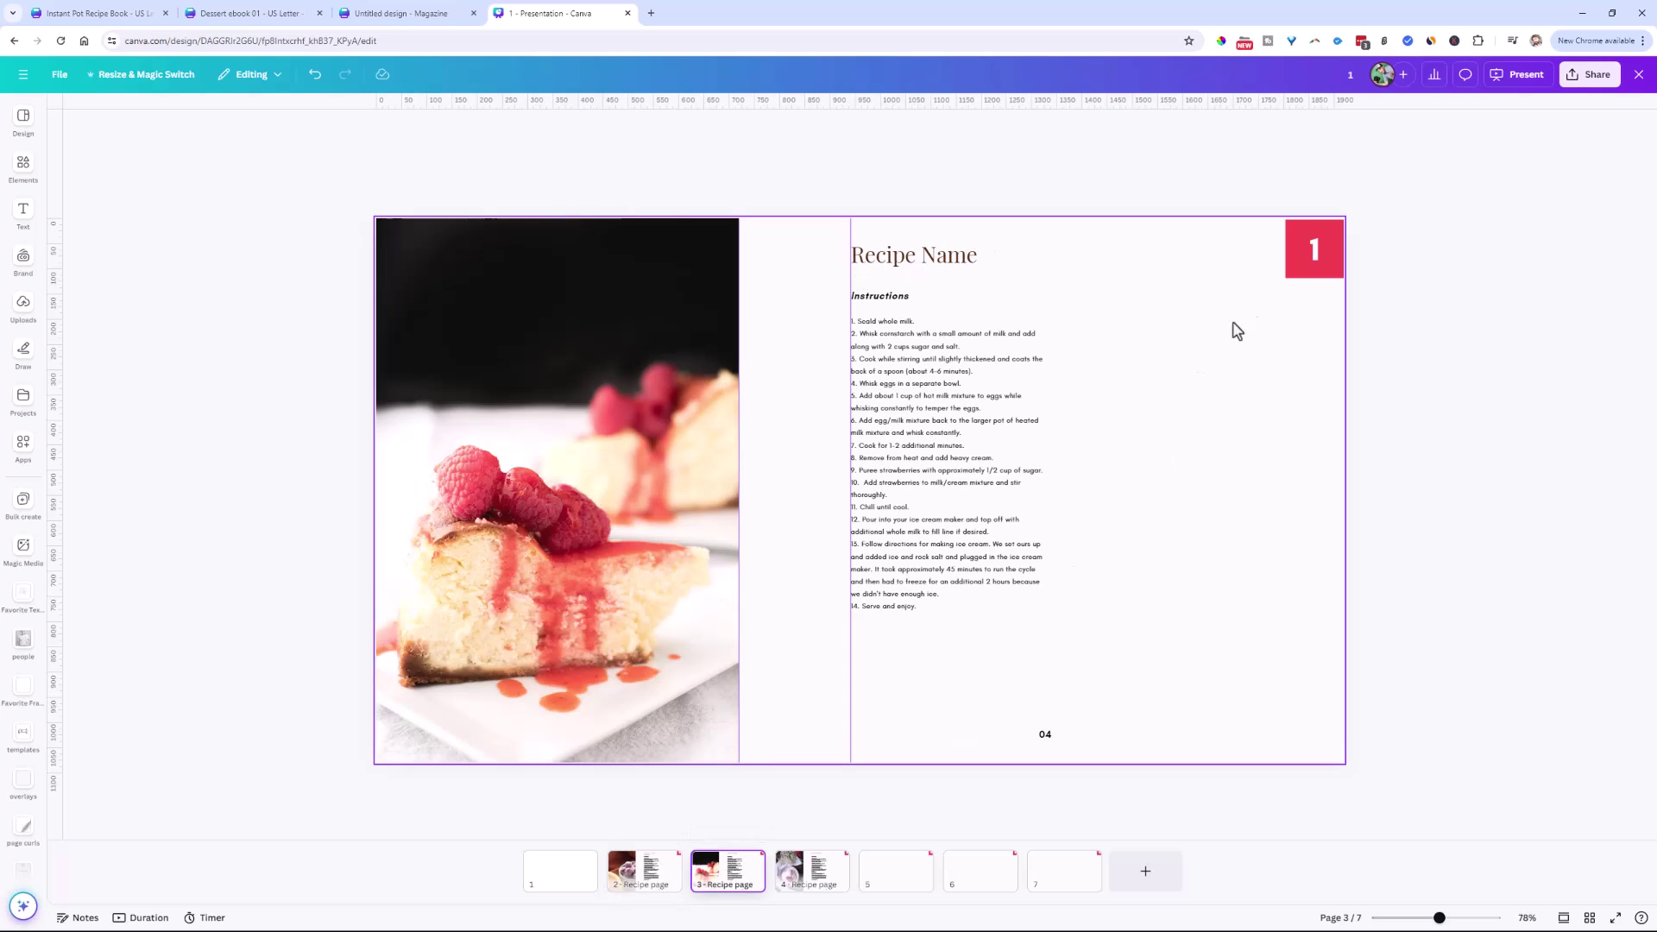
{"action": "left_click", "coordinate": [1312, 250]}
{"action": "double_click", "coordinate": [1312, 251]}
{"action": "type", "text": "2"}
Step: Change the number in the red square on page 4 to "3"
{"action": "left_click", "coordinate": [820, 873]}
{"action": "left_click", "coordinate": [1312, 246]}
{"action": "double_click", "coordinate": [1312, 251]}
{"action": "type", "text": "3"}
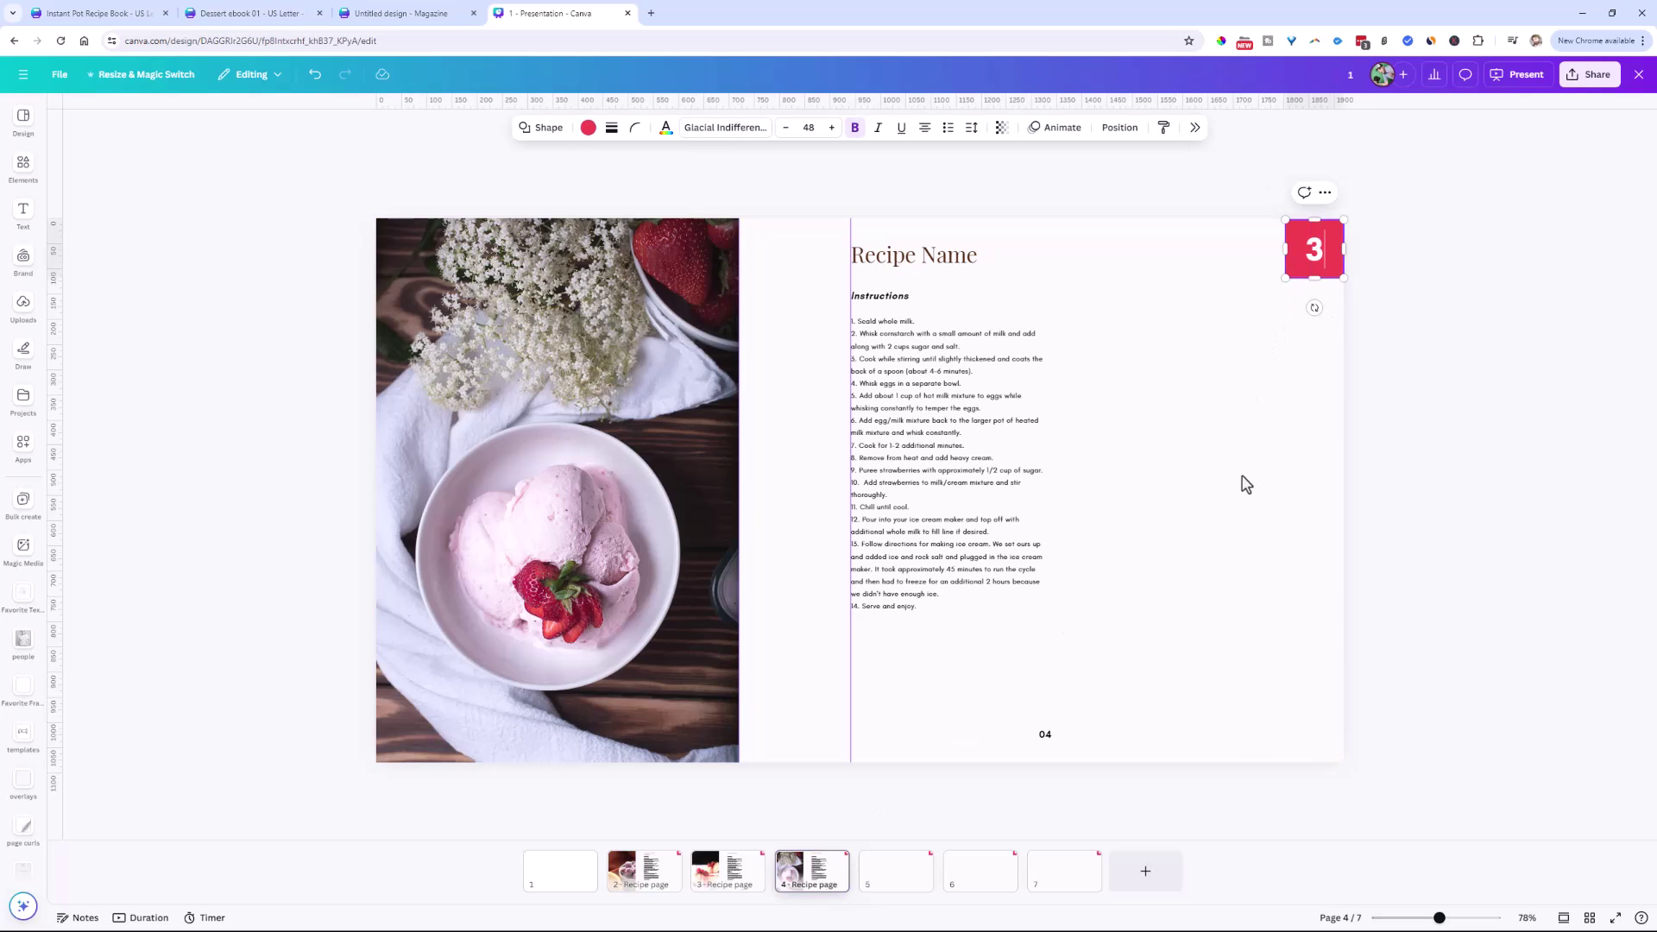
{"action": "left_click", "coordinate": [1243, 481]}
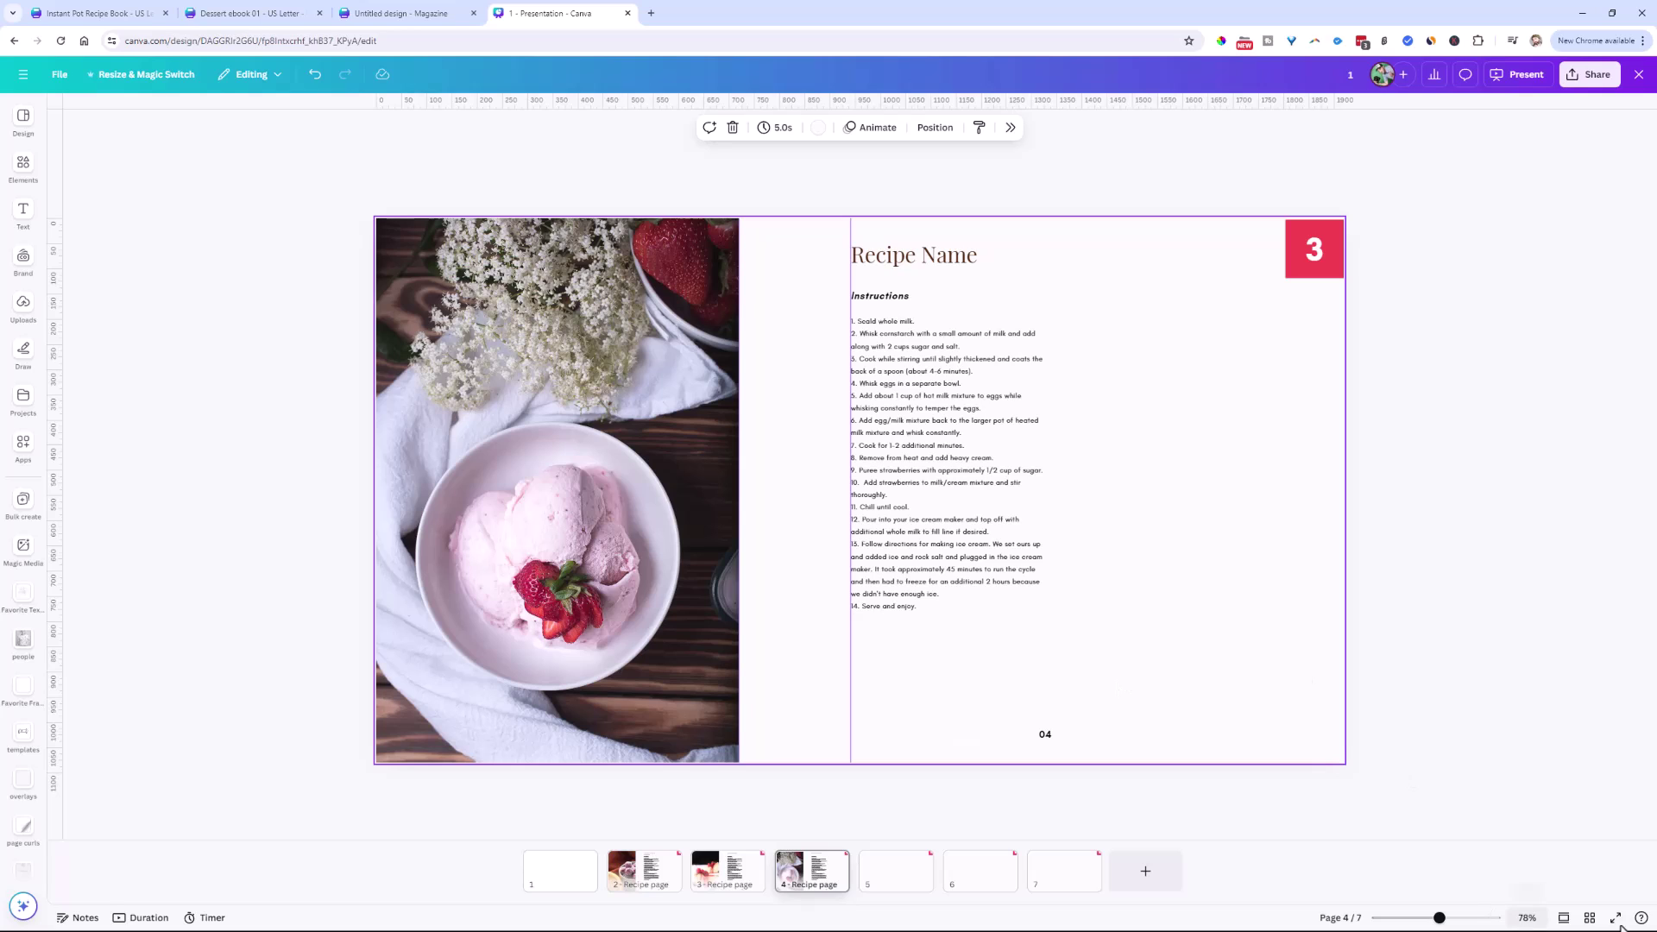
Step: Open page 2 from the page grid overview and select its photo and recipe texts together
{"action": "left_click", "coordinate": [1589, 917]}
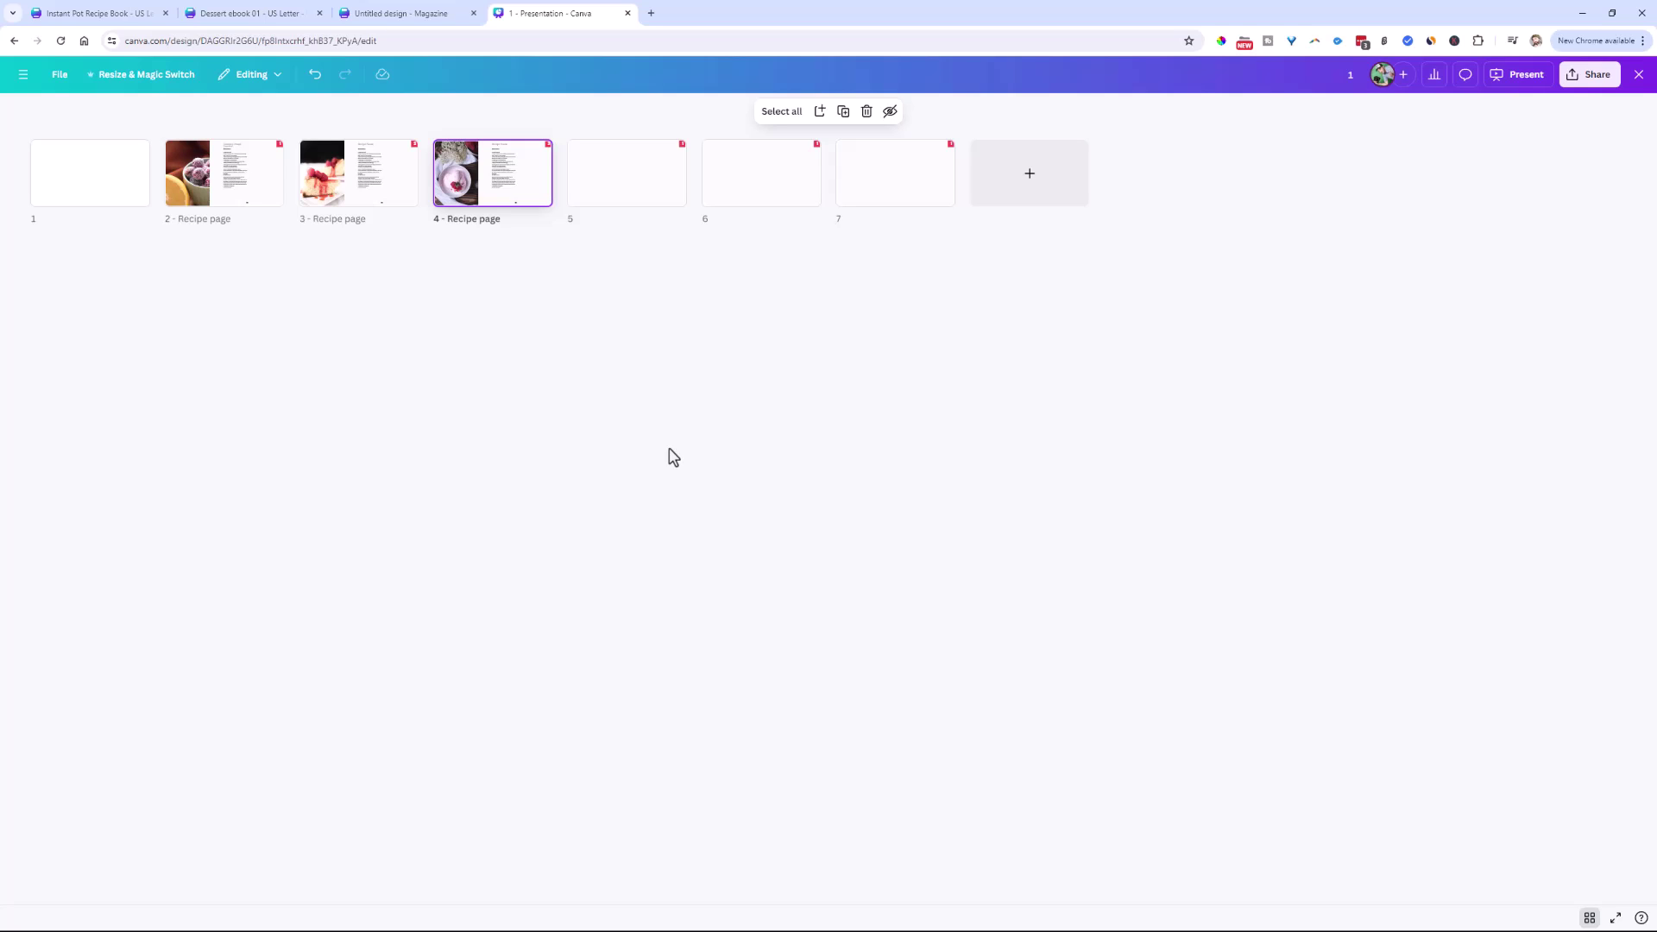
{"action": "double_click", "coordinate": [251, 178]}
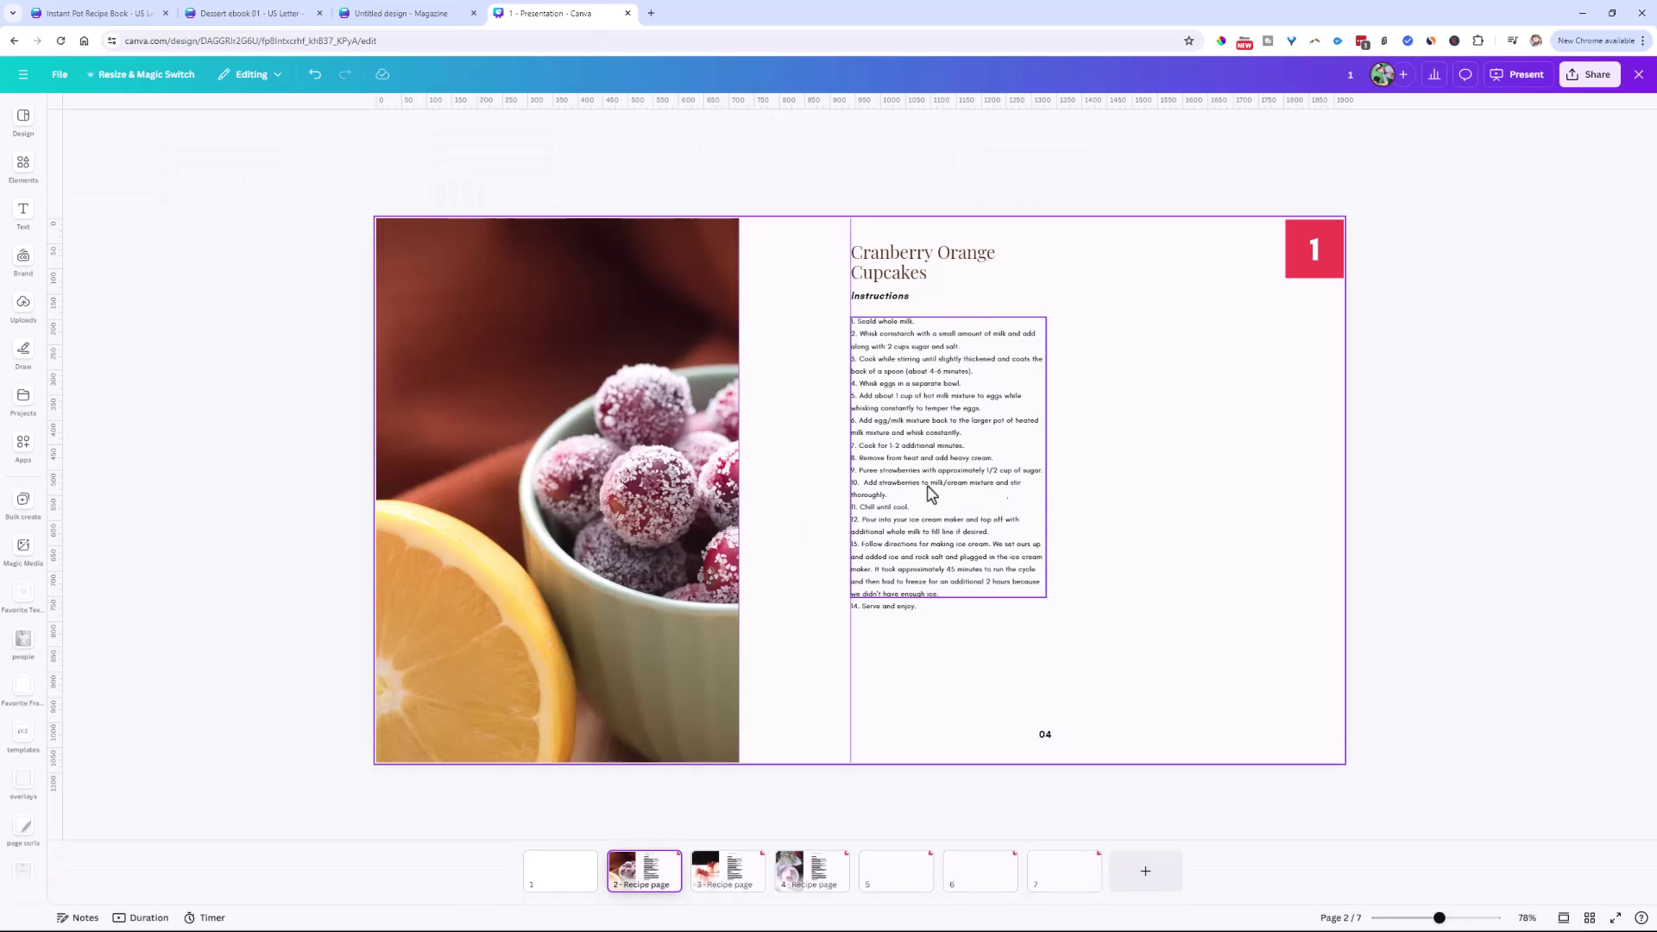
{"action": "left_click_drag", "start_coordinate": [1220, 618], "coordinate": [551, 371]}
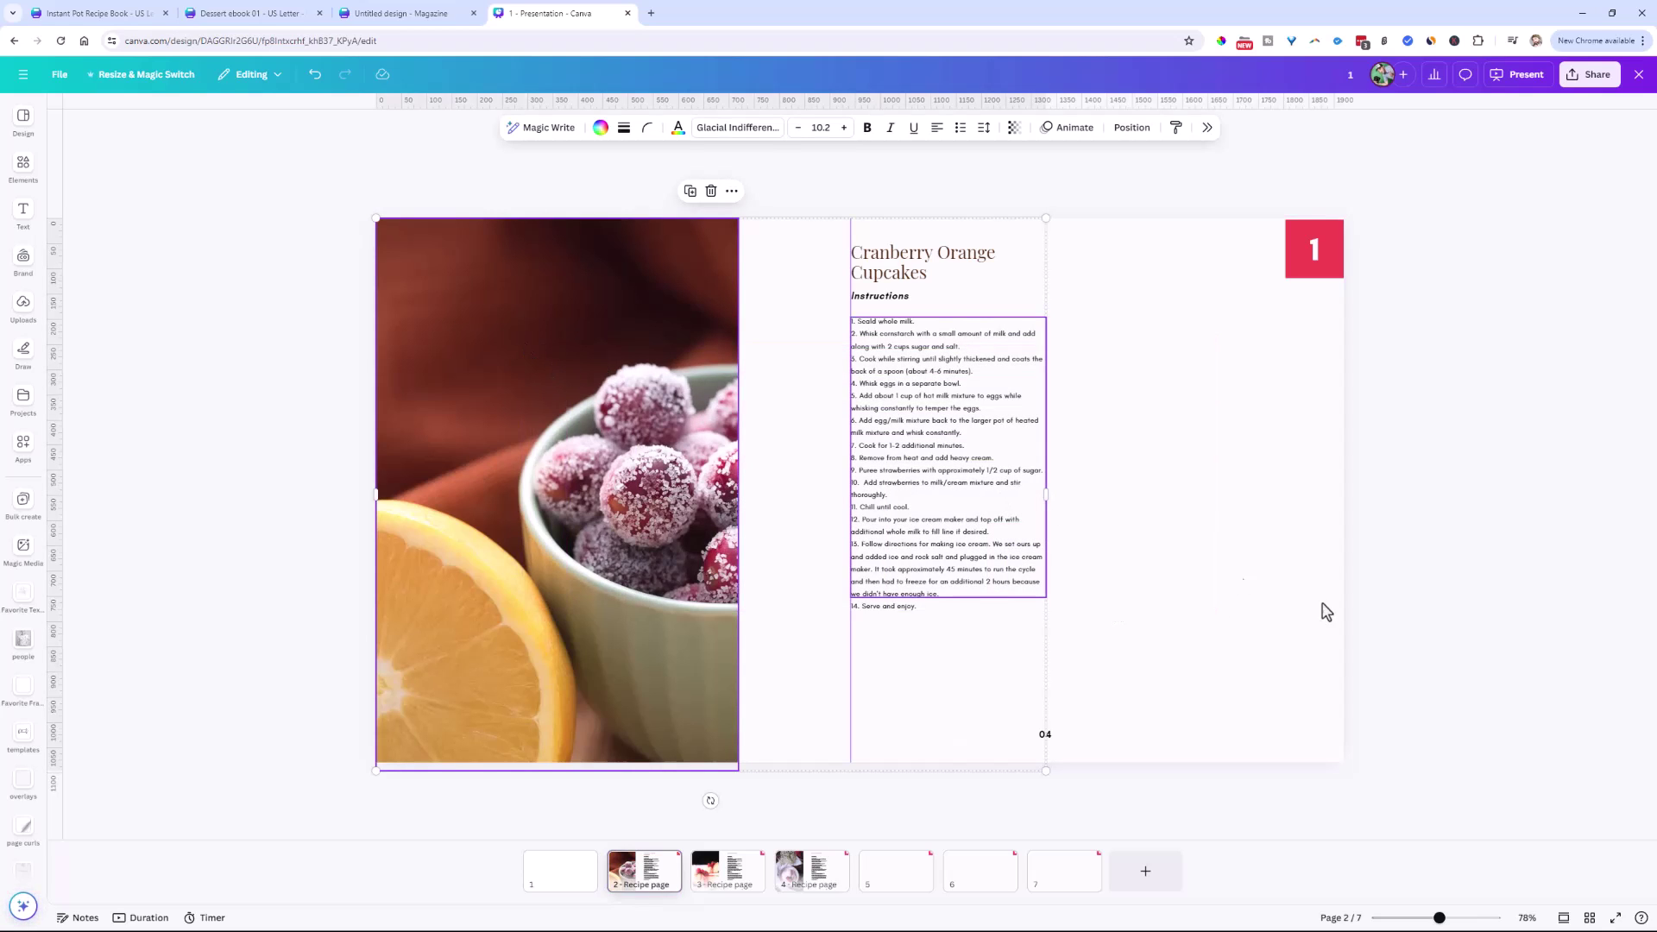
Step: Insert a blank page after page 4 and select pages 3 to 6 together in the page grid overview
{"action": "left_click", "coordinate": [1589, 918]}
{"action": "left_click", "coordinate": [352, 185]}
{"action": "left_click", "coordinate": [560, 181], "text": "shift"}
{"action": "left_click", "coordinate": [780, 191], "text": "shift"}
{"action": "right_click", "coordinate": [815, 184]}
{"action": "key", "text": "Escape"}
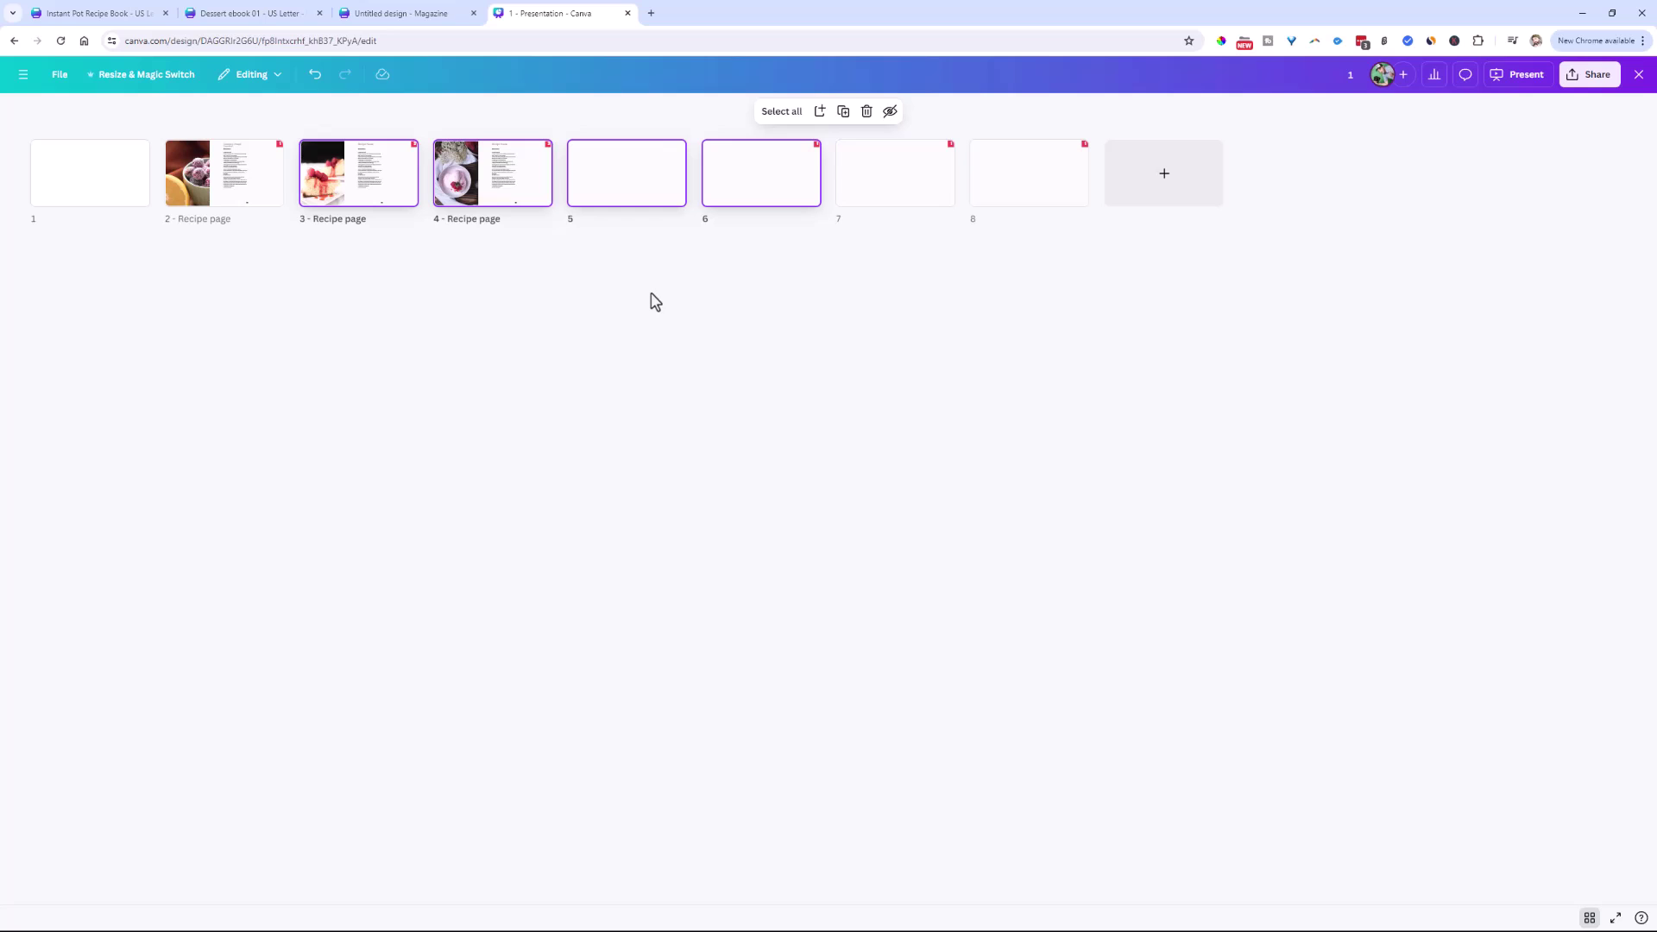
Step: Open page 3 for editing from the page grid overview
{"action": "double_click", "coordinate": [399, 197]}
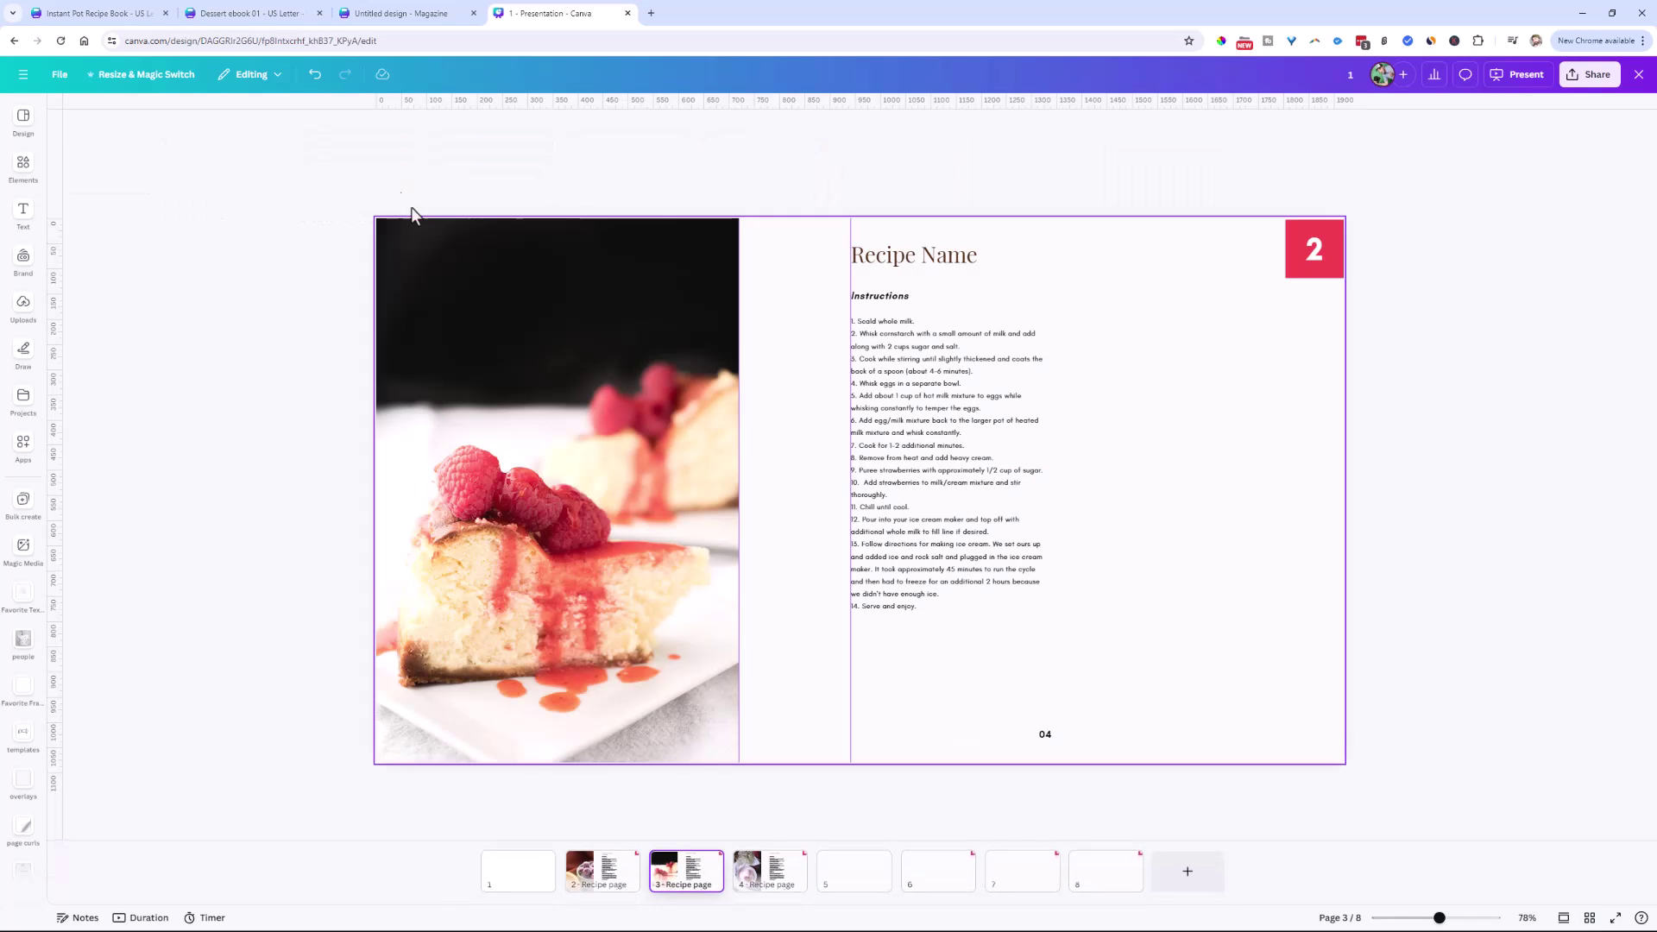